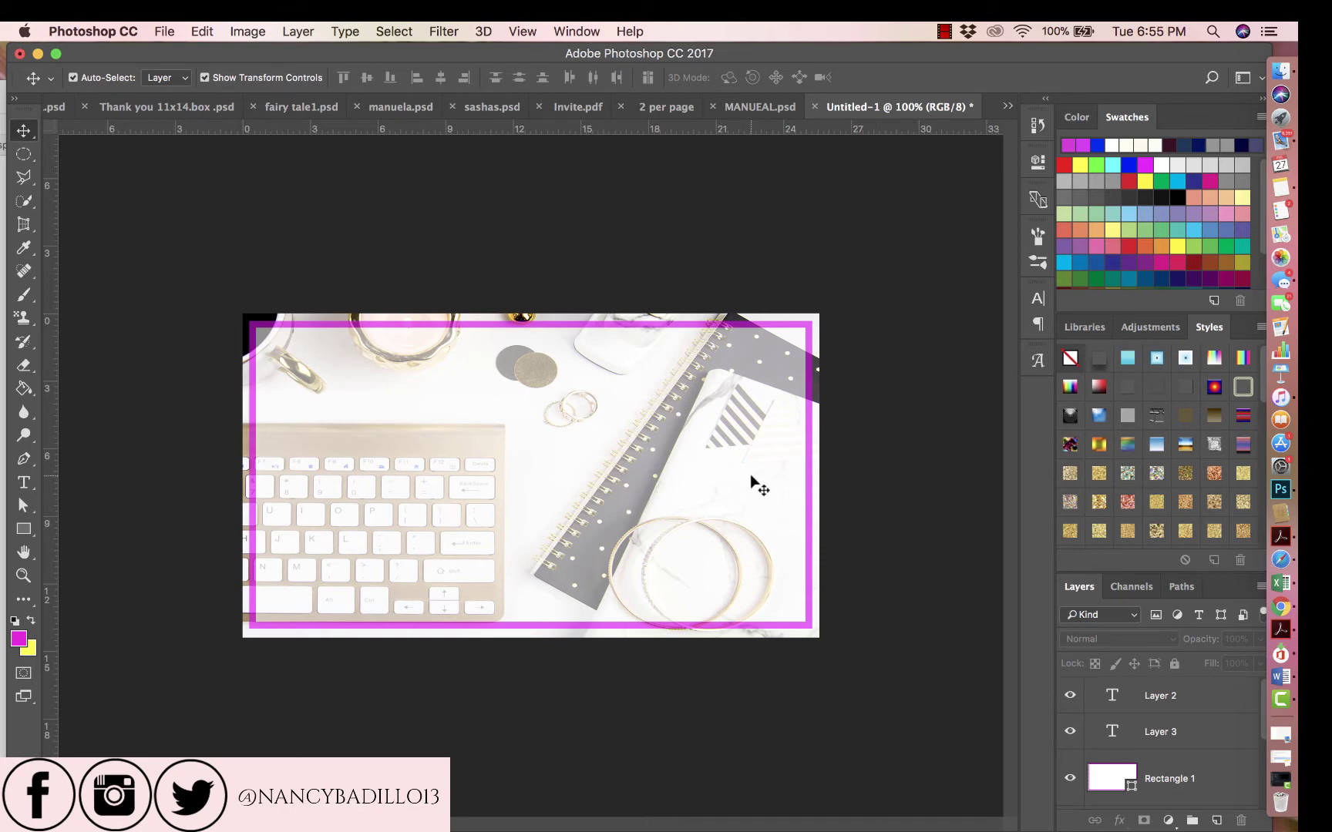
Select the Rectangle 1 frame layer, briefly hide and re-show it, then pick the Type tool.
scroll(1199, 747, down, 2)
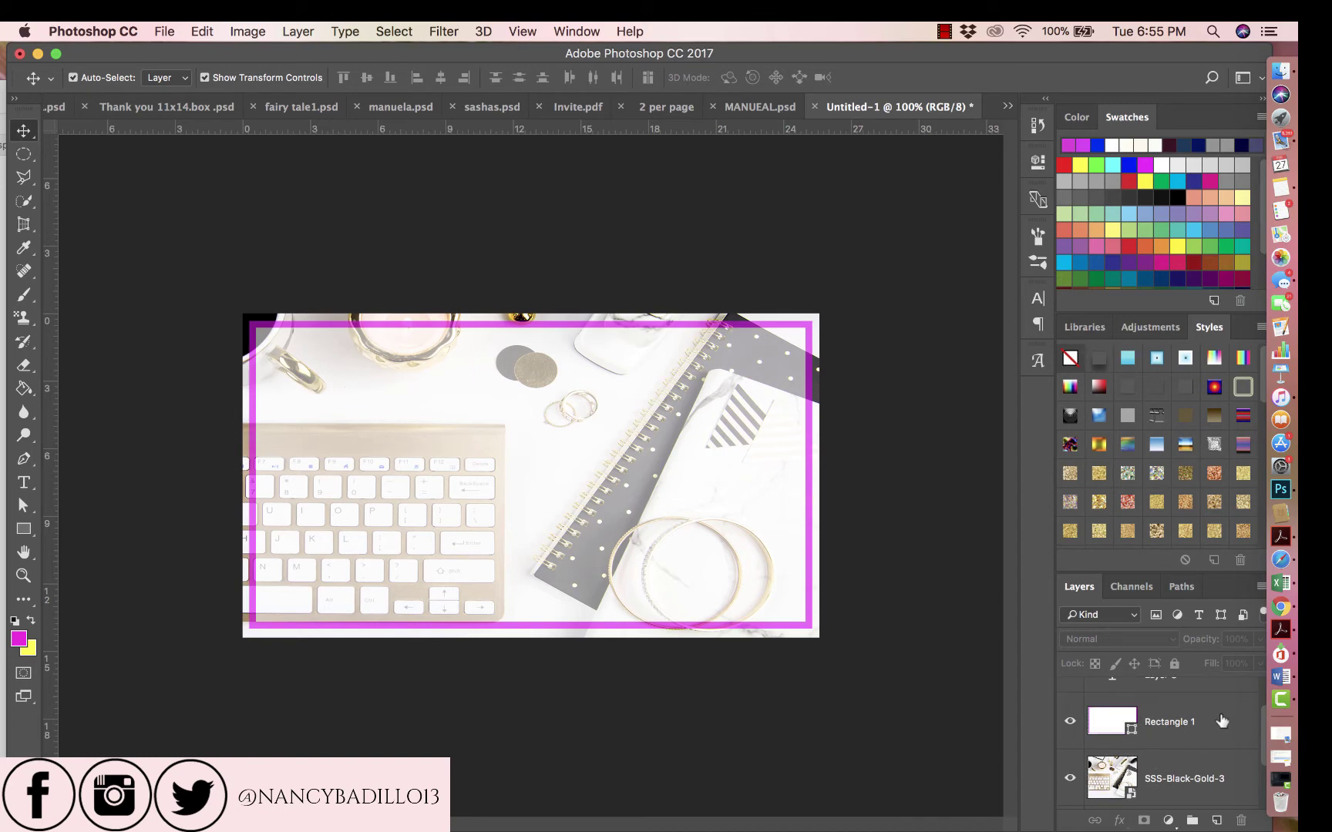
click(1093, 729)
click(1068, 725)
click(1068, 726)
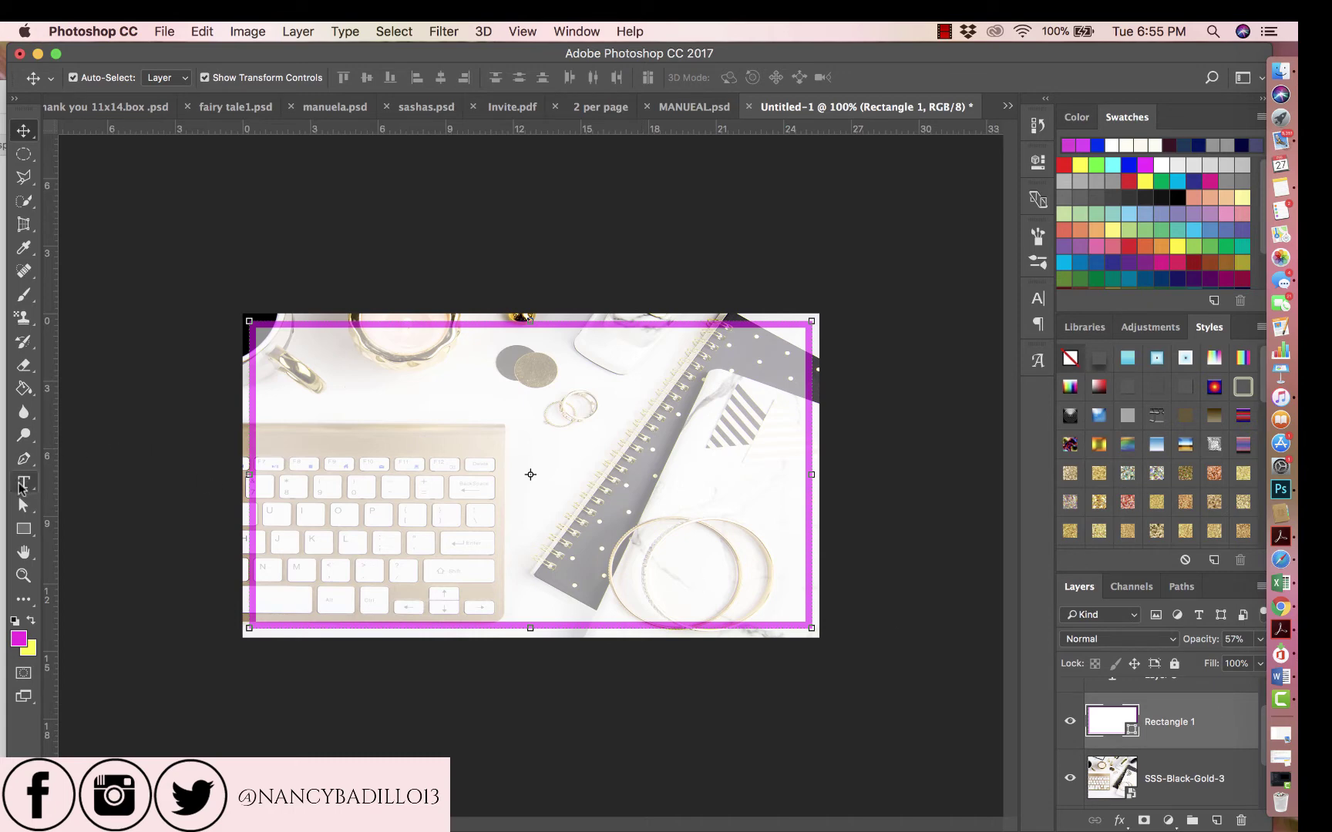
click(22, 484)
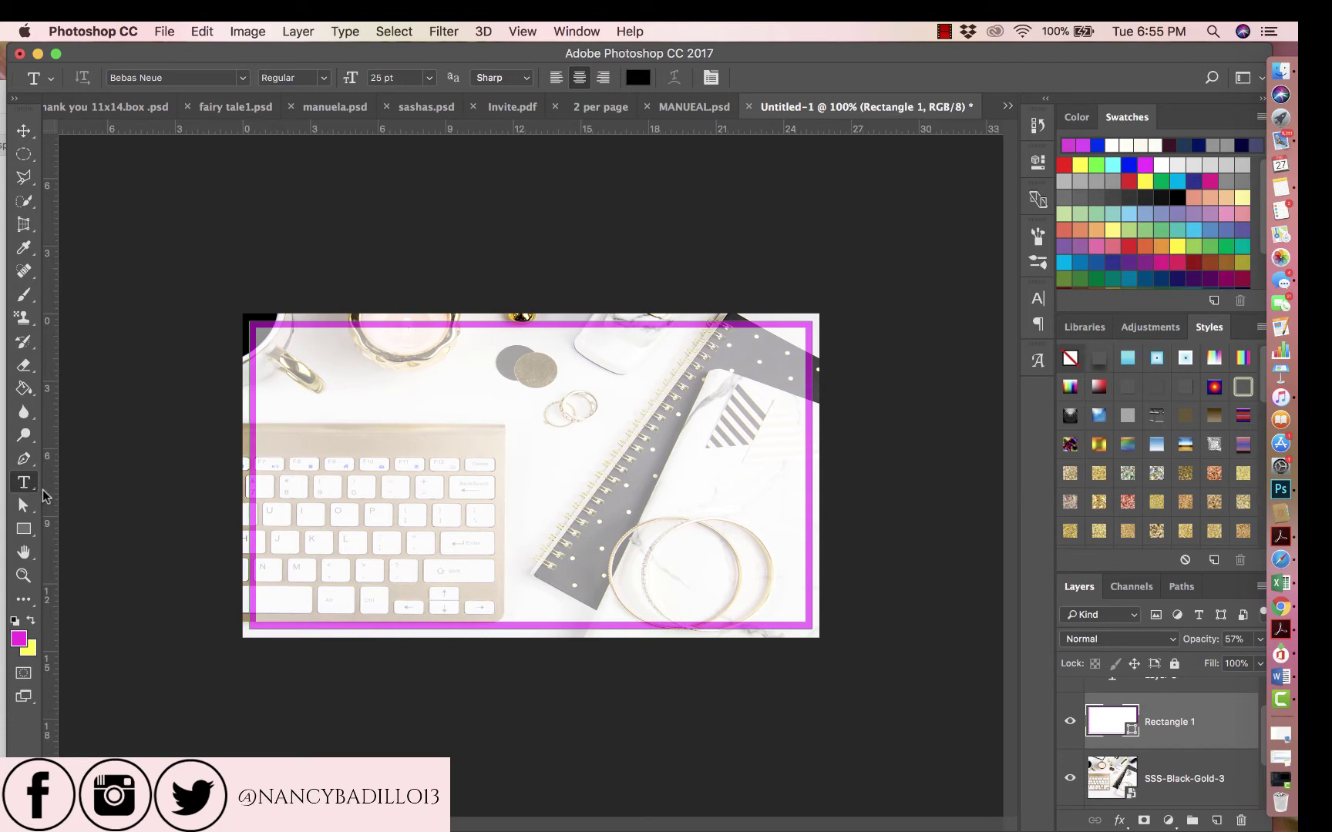
Review the Type tool variants, keep Horizontal Type, and start a text box inside the rectangle.
right_click(35, 488)
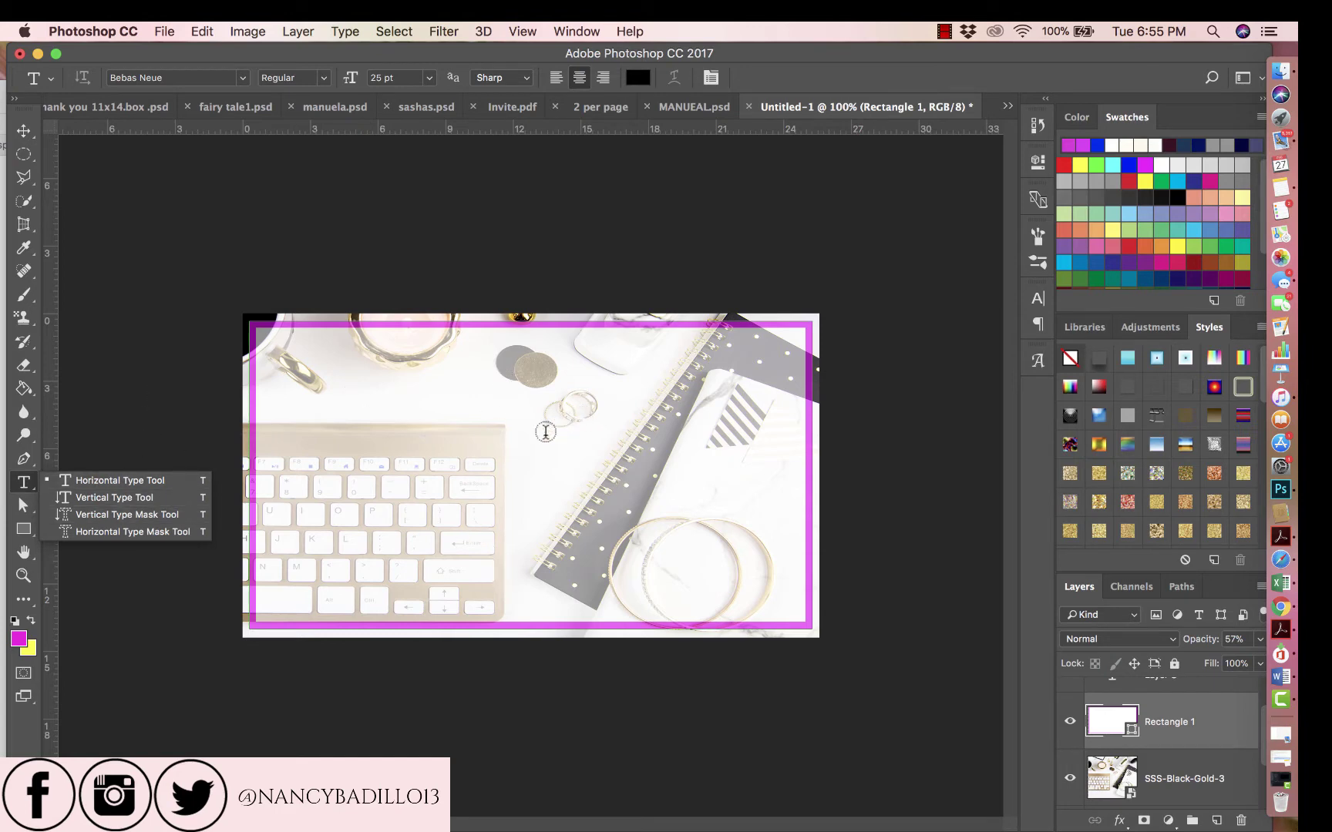
click(532, 488)
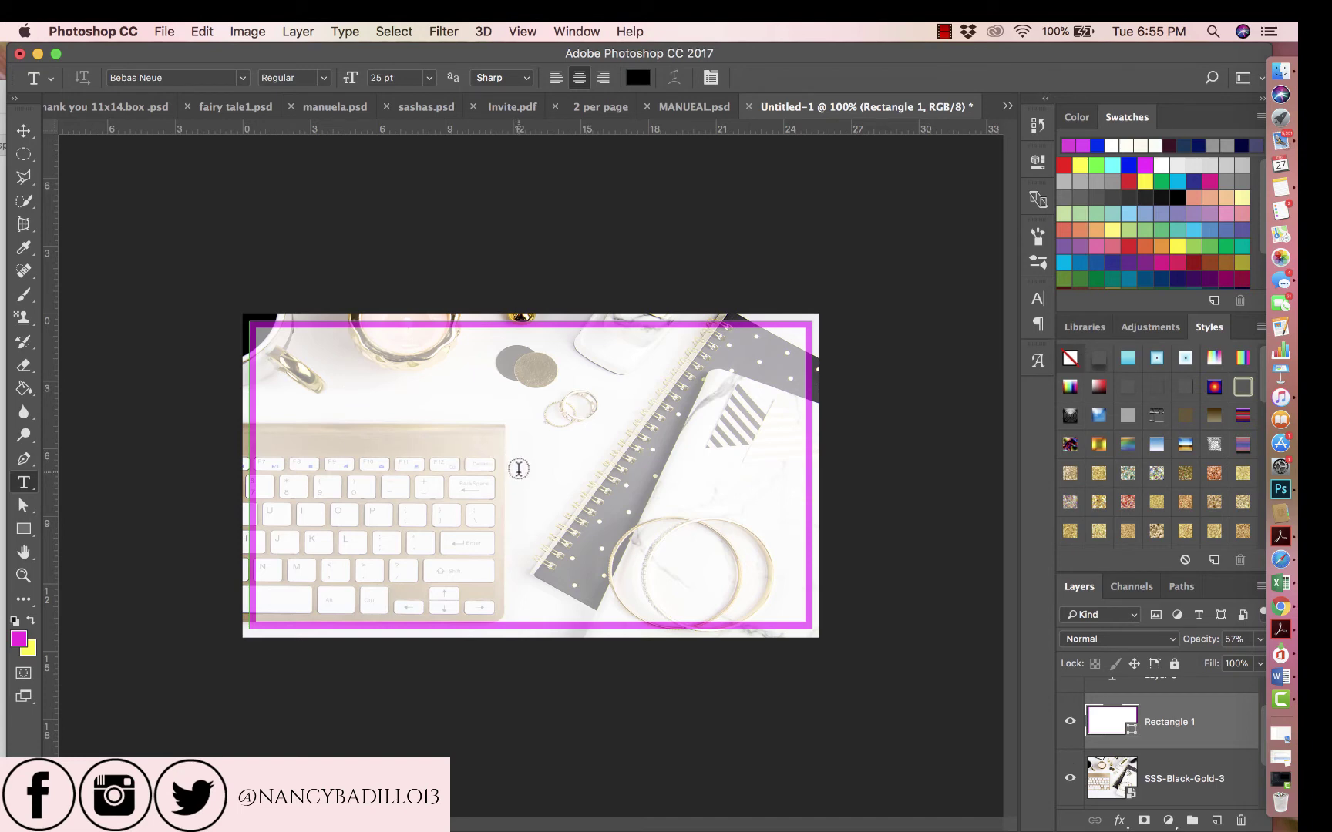
click(531, 471)
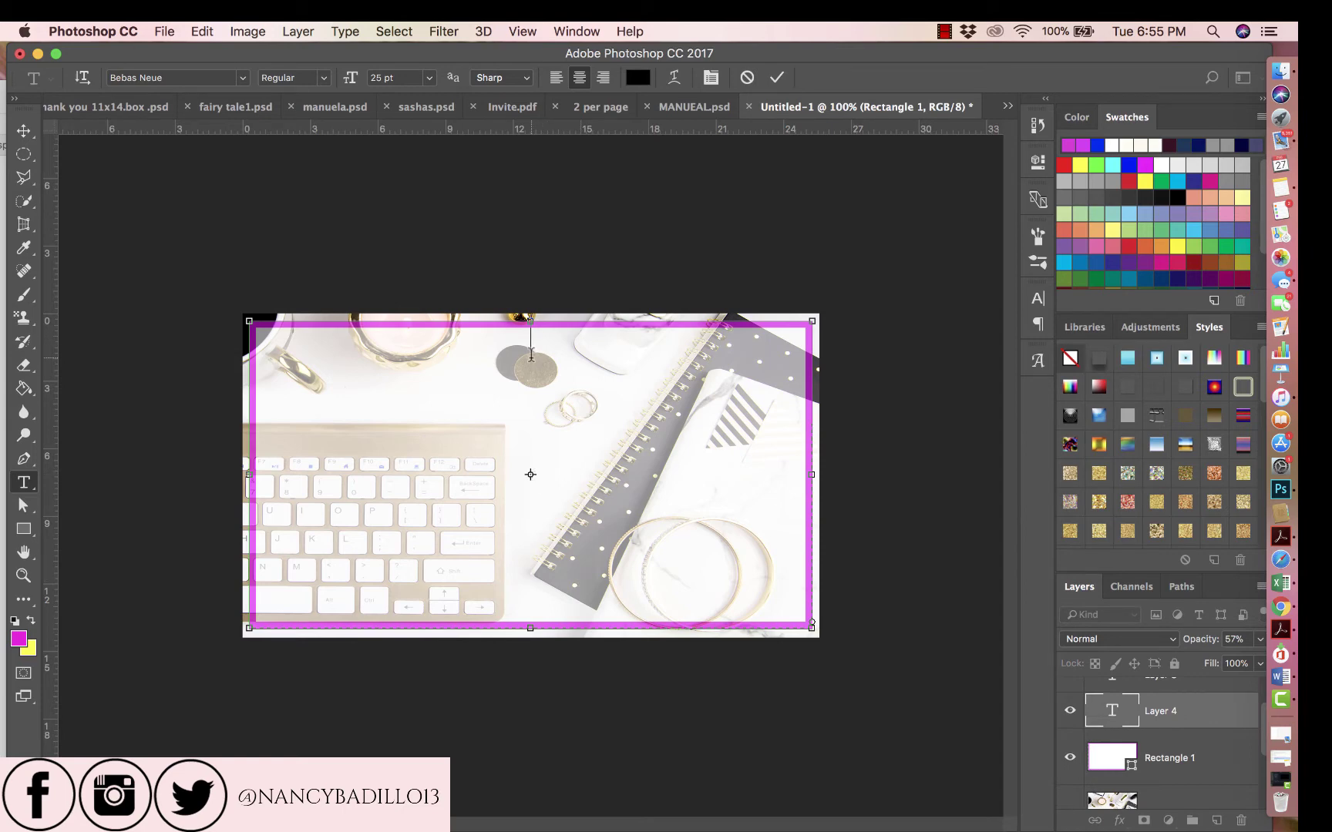
Type 'ADOBE PHOTOSHOP CC TUTORIAL:' and 'HOW TO ADD TEXT IN PHOTOSHOP' on two lines, fixing typos, and commit.
text(ADOBE PHOOT)
key(BackSpace)
key(BackSpace)
text(TOSHOP)
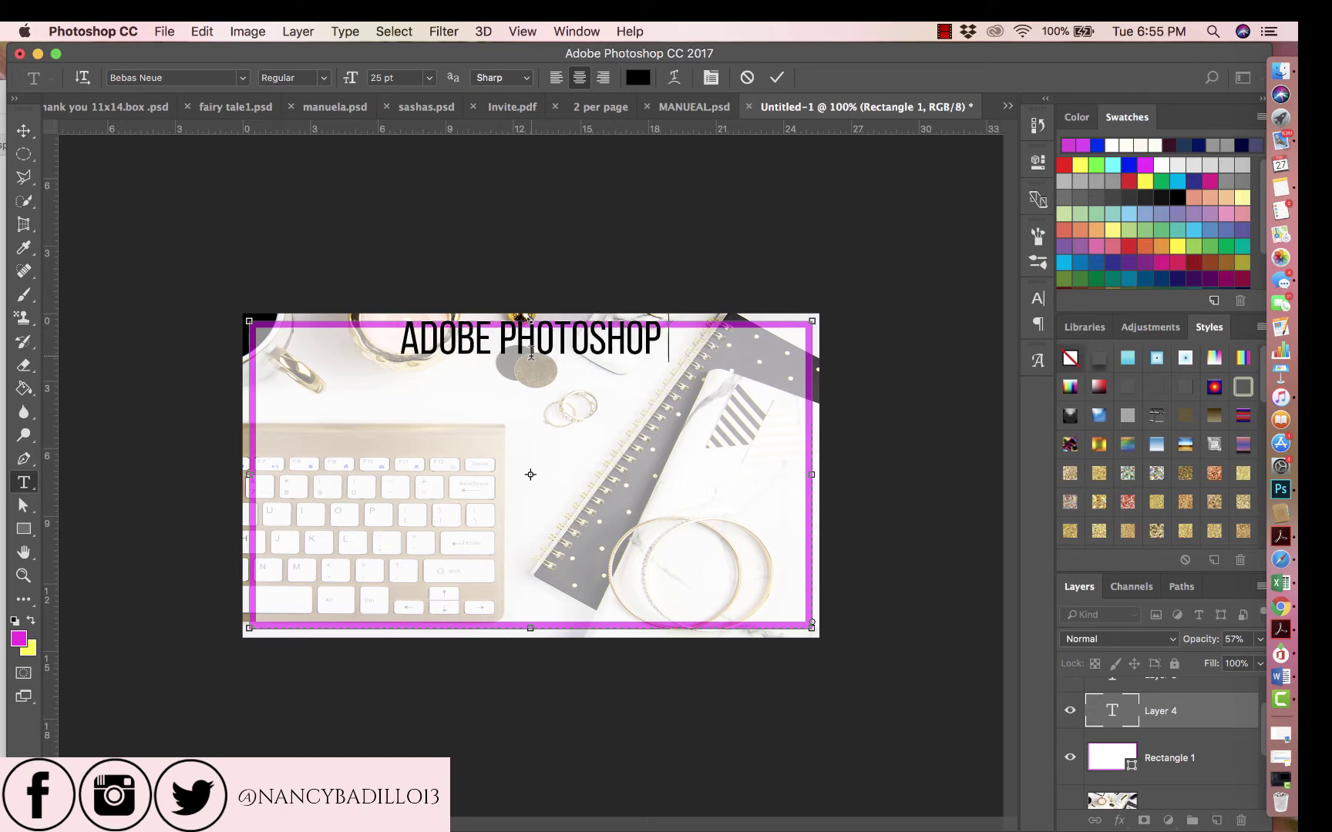
text( CC TUTORIAL;)
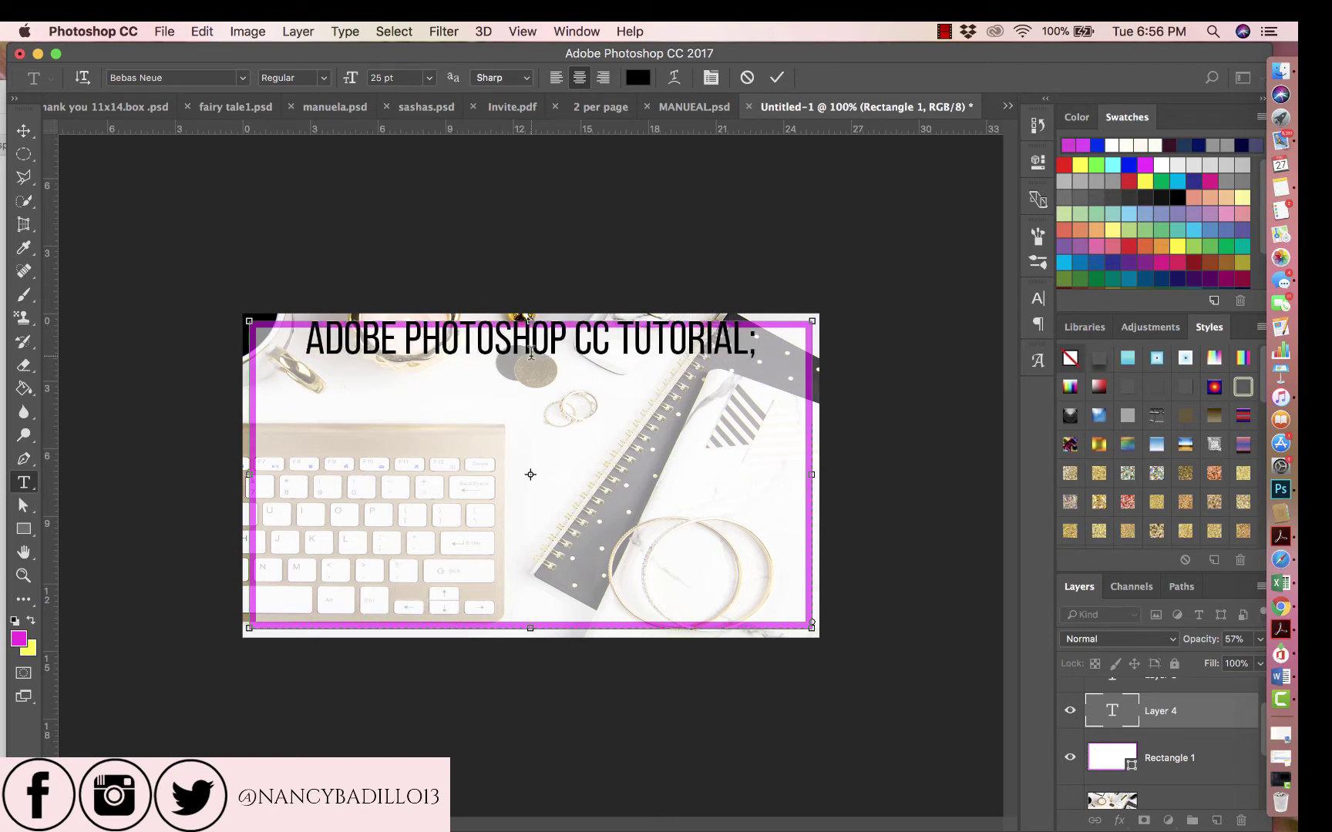
key(BackSpace)
text(:)
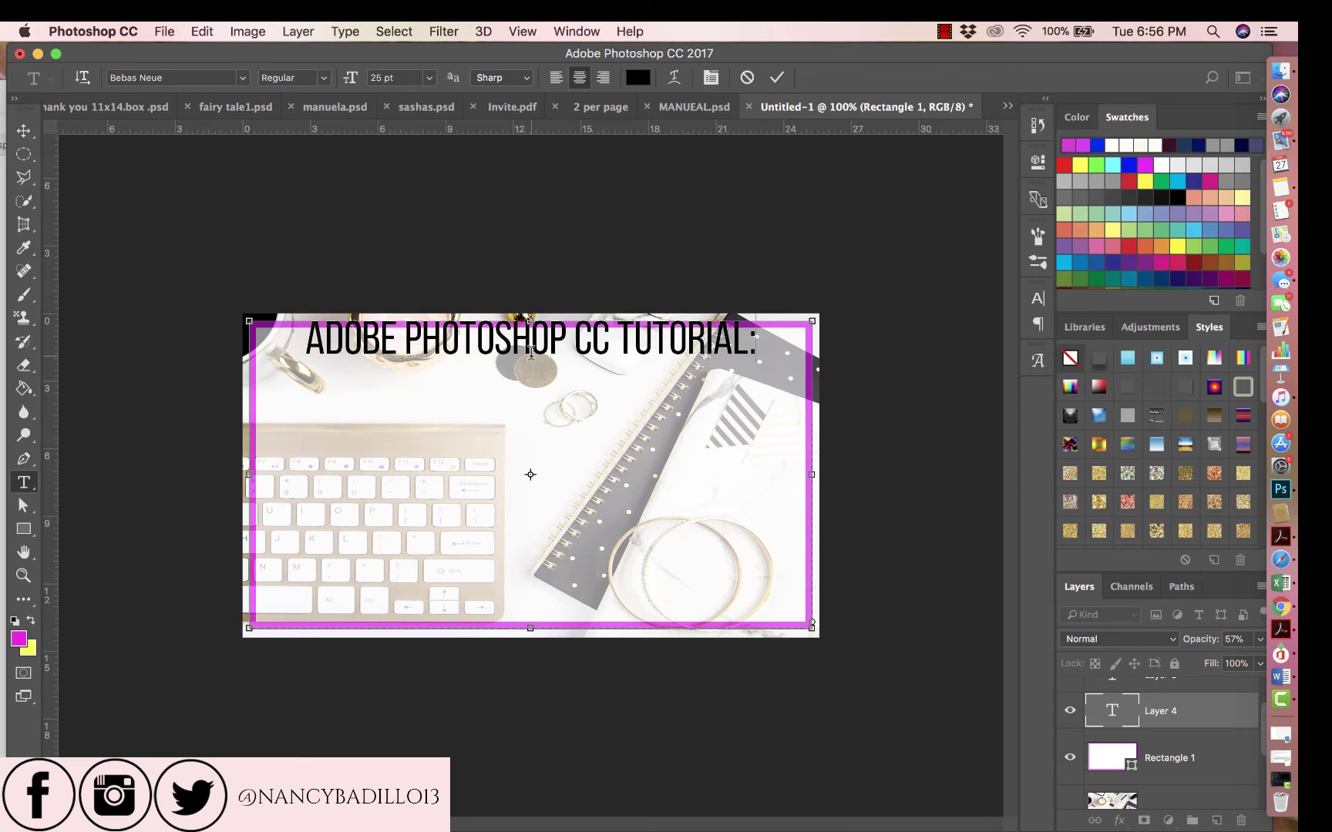
key(Return)
text(HOW TO )
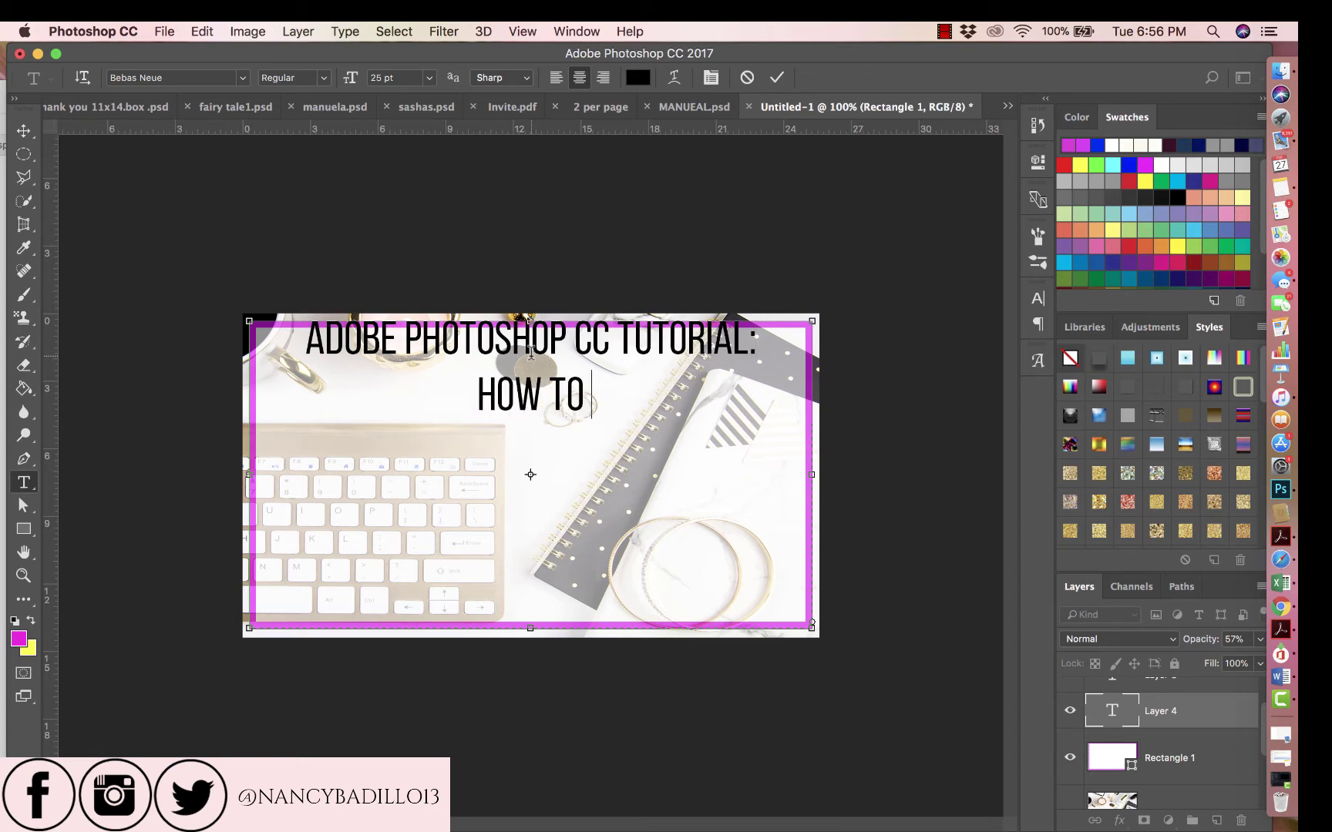
text(ADD TEXT I)
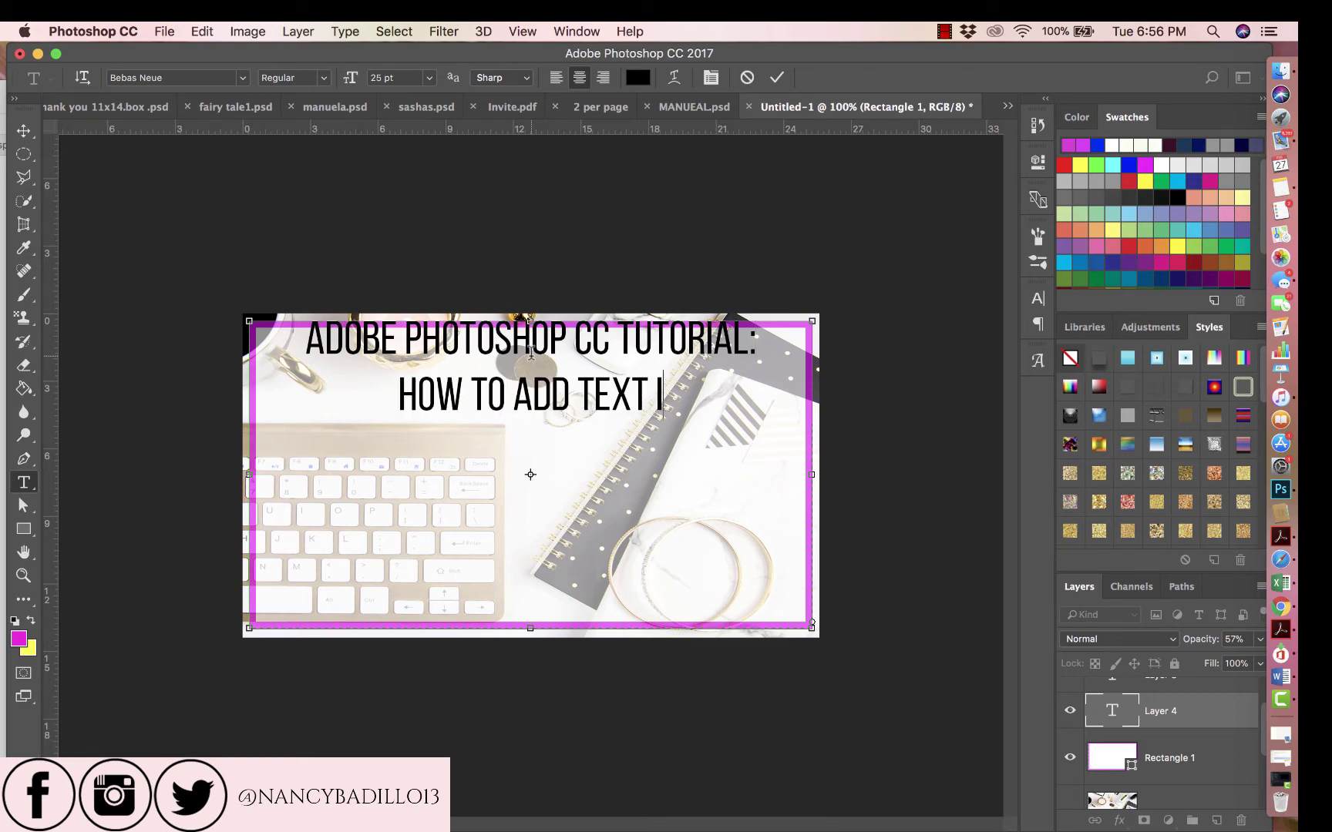
text(N PHOTOSHOP)
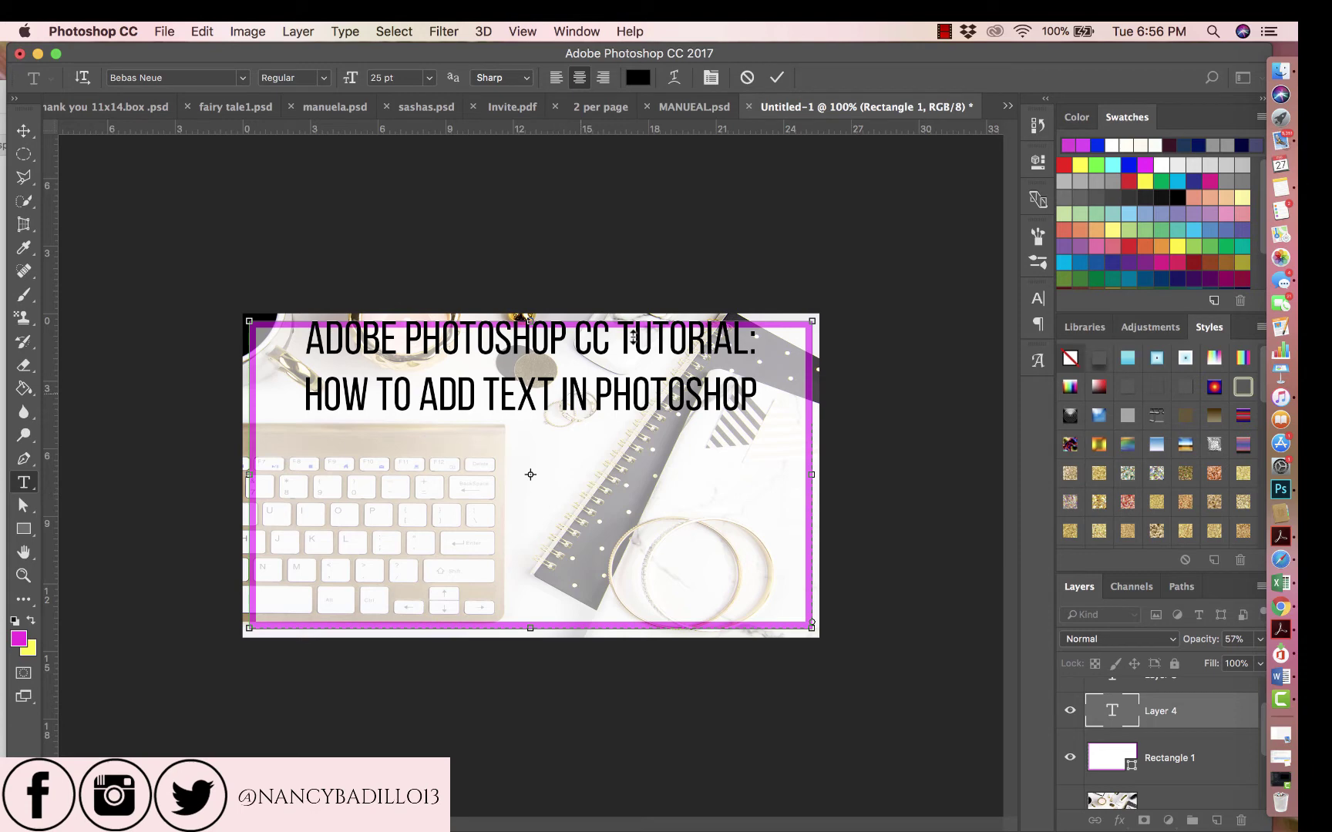
click(777, 77)
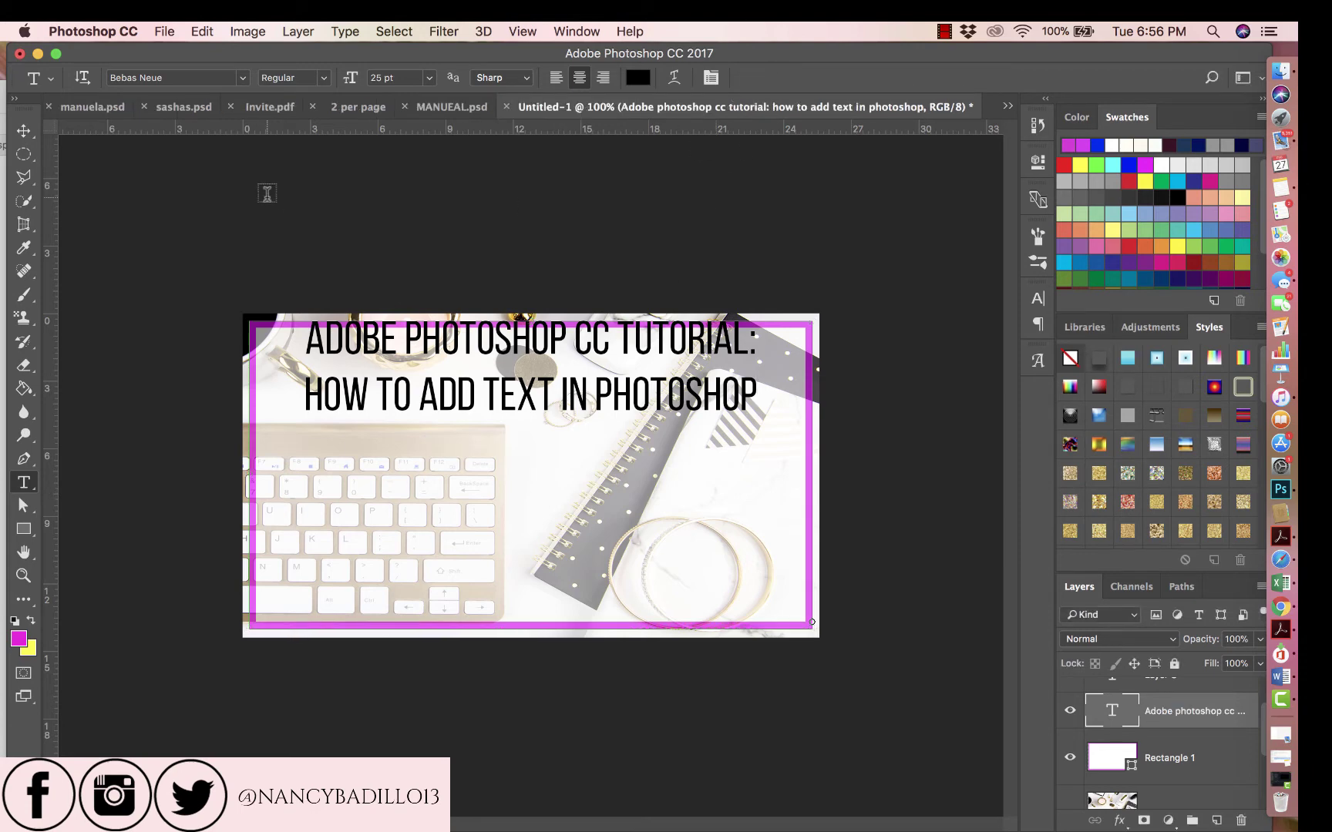
Move the title down about 4.8 picas to the frame's vertical centre.
click(24, 131)
drag(576, 383, 575, 491)
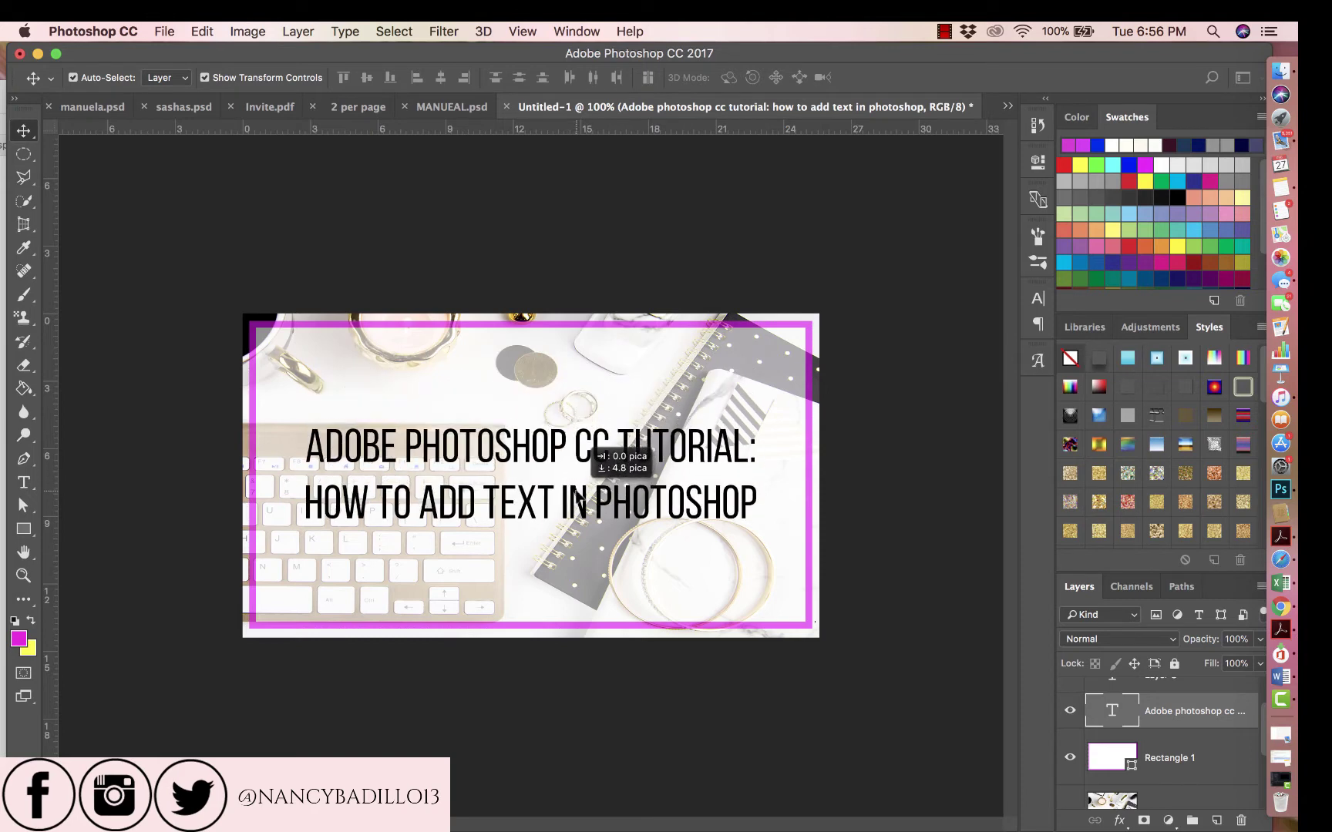
click(654, 229)
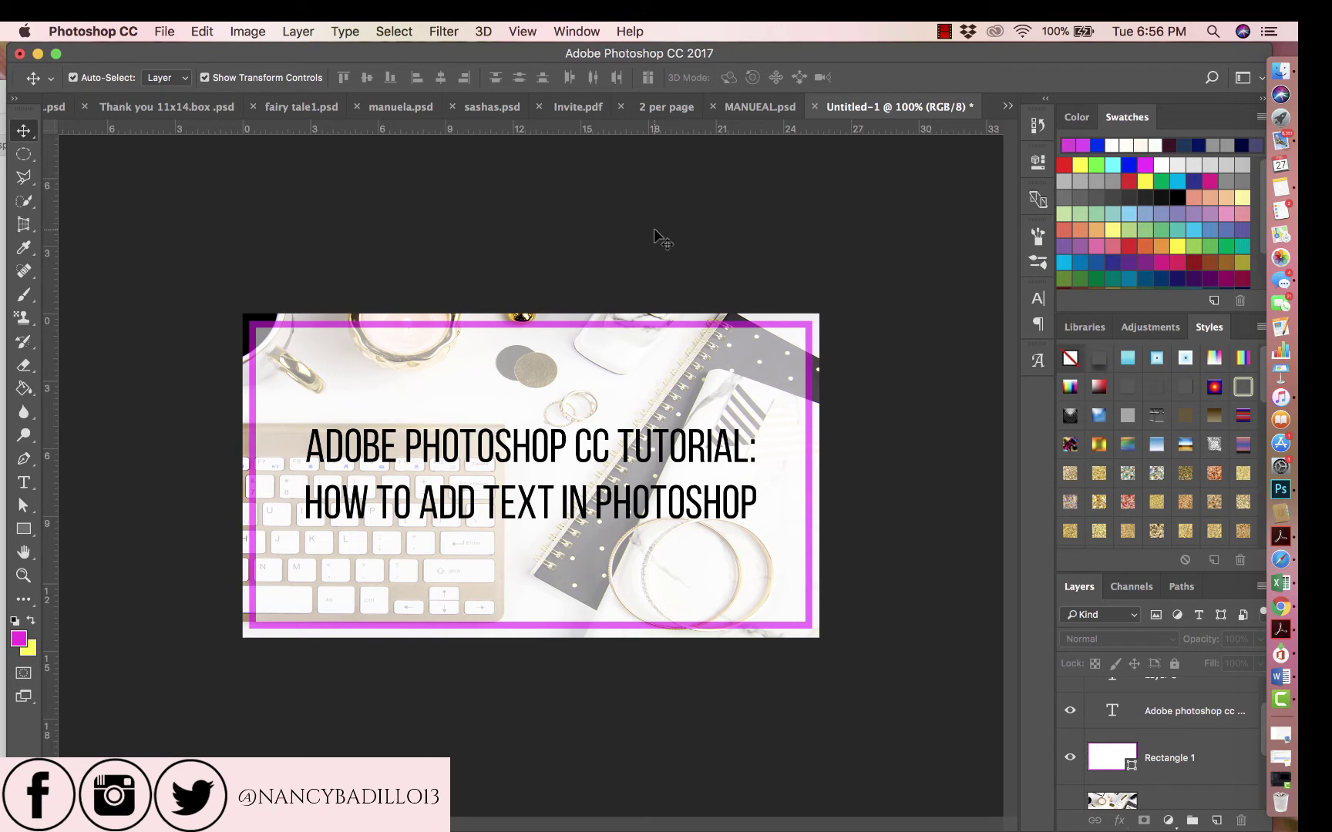
Select both lines of the title text with the Type tool.
click(32, 486)
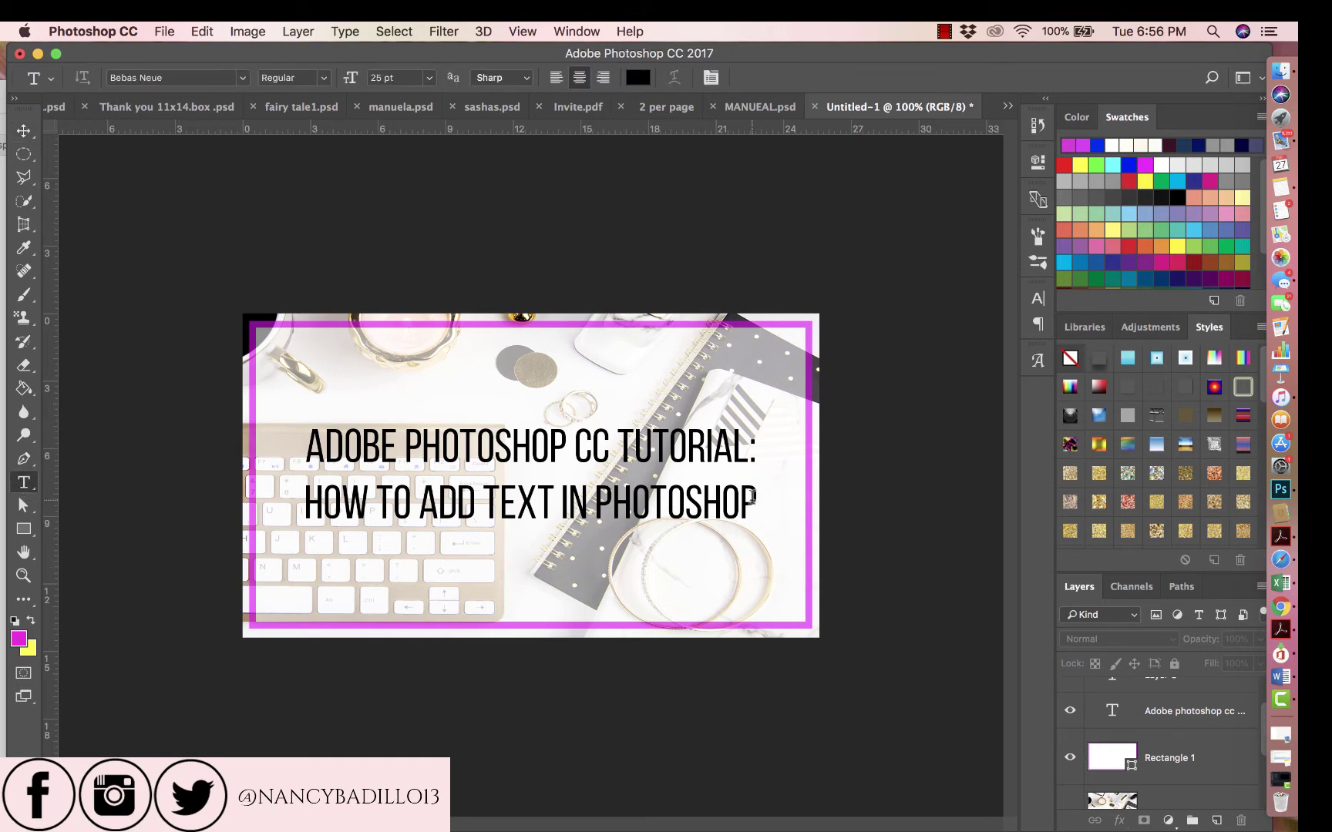
click(752, 497)
drag(757, 499, 262, 446)
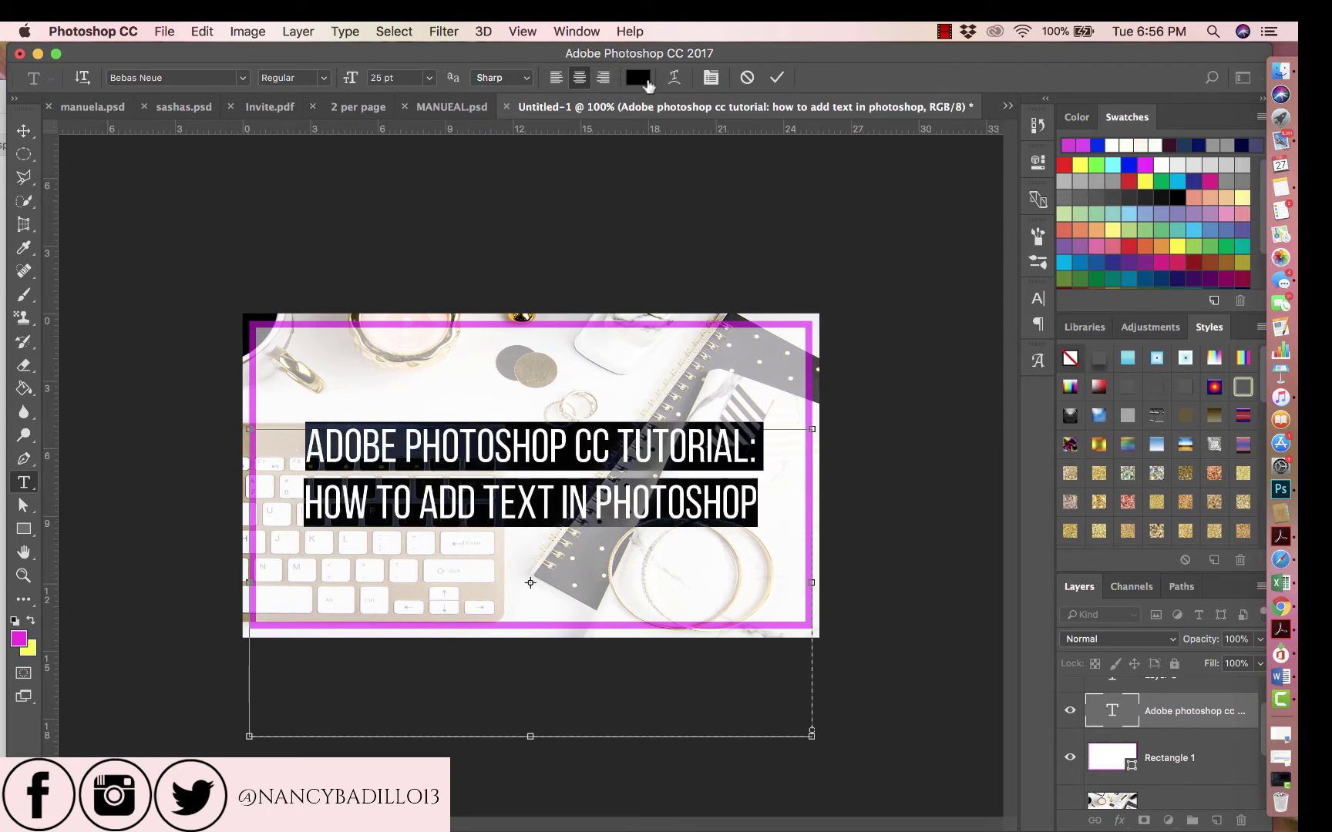
click(646, 77)
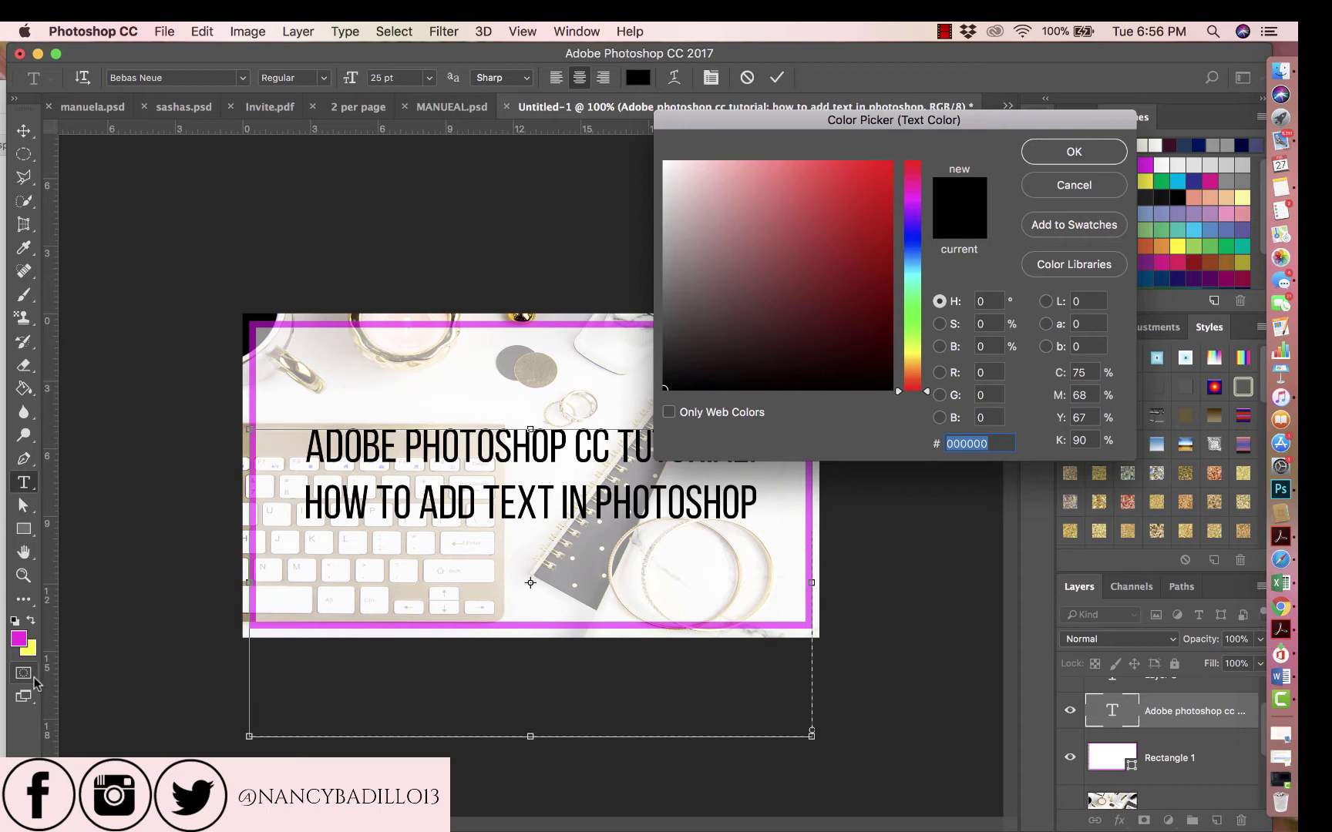
mouse_move(763, 283)
mouse_down()
mouse_move(752, 285)
mouse_move(723, 202)
mouse_move(827, 185)
mouse_move(873, 347)
mouse_move(845, 359)
mouse_move(752, 244)
mouse_move(728, 155)
mouse_move(830, 151)
mouse_move(891, 167)
mouse_up()
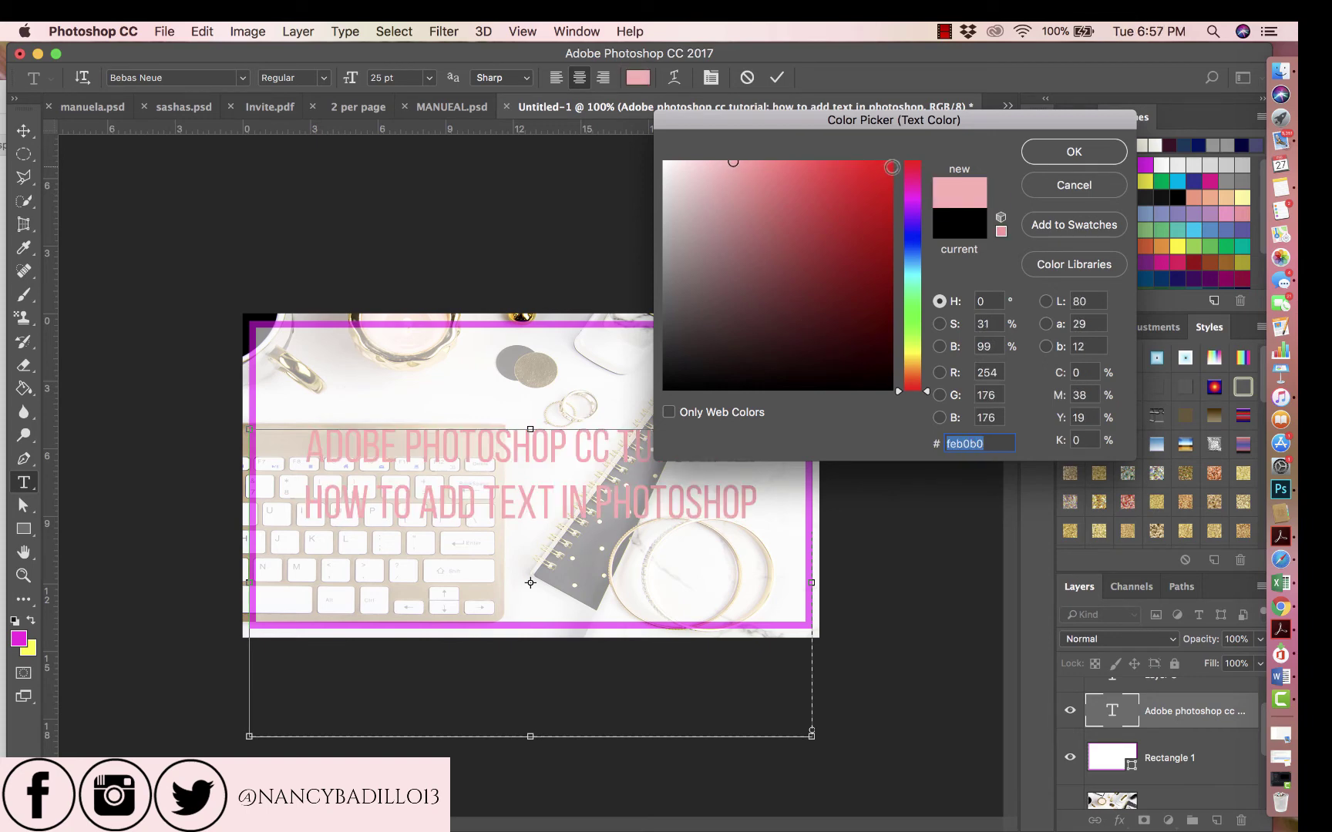
click(666, 217)
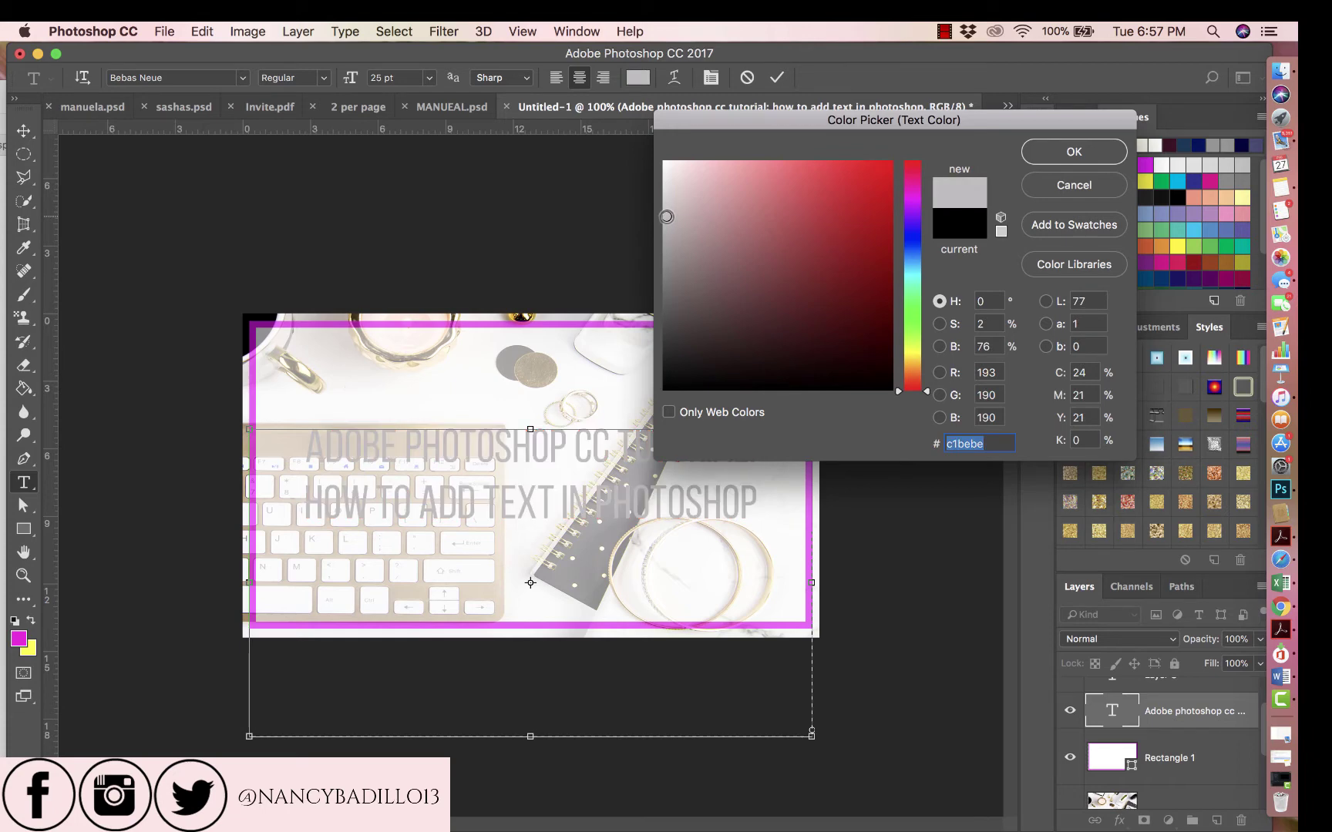
click(877, 374)
click(914, 377)
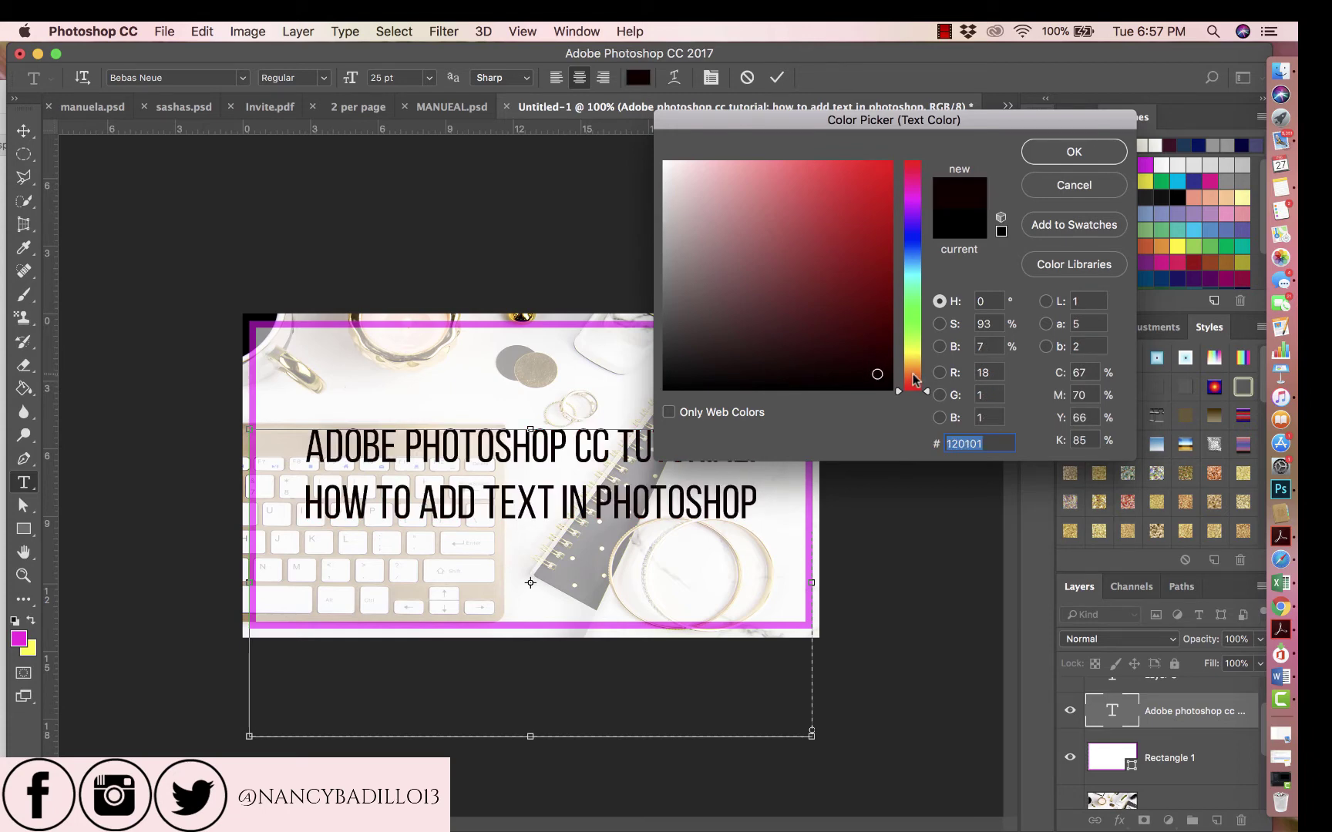
drag(914, 377, 915, 279)
drag(876, 194, 878, 177)
mouse_move(877, 300)
mouse_down()
mouse_move(860, 338)
mouse_move(788, 359)
mouse_up()
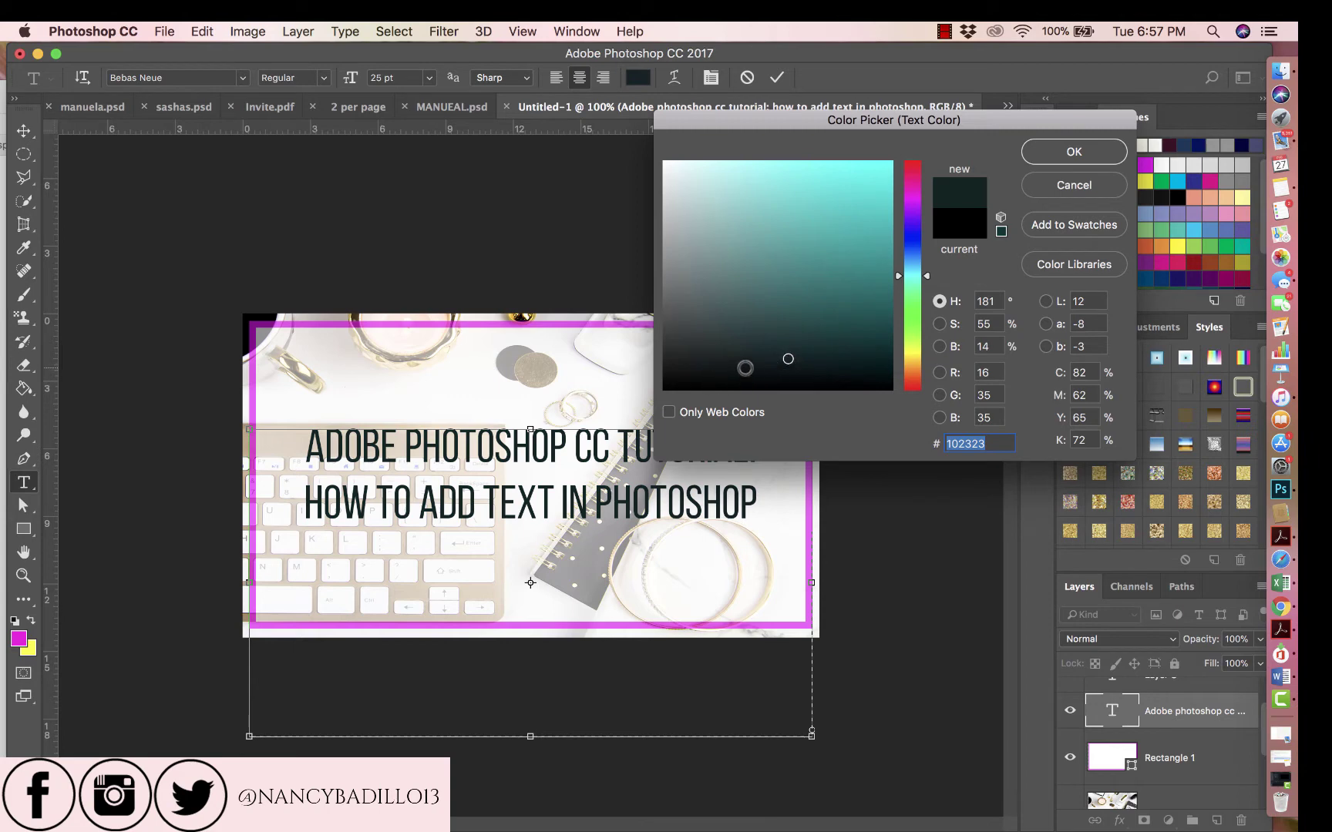
click(731, 199)
mouse_move(731, 200)
mouse_down()
mouse_move(767, 322)
mouse_move(834, 225)
mouse_move(689, 387)
mouse_move(662, 394)
mouse_up()
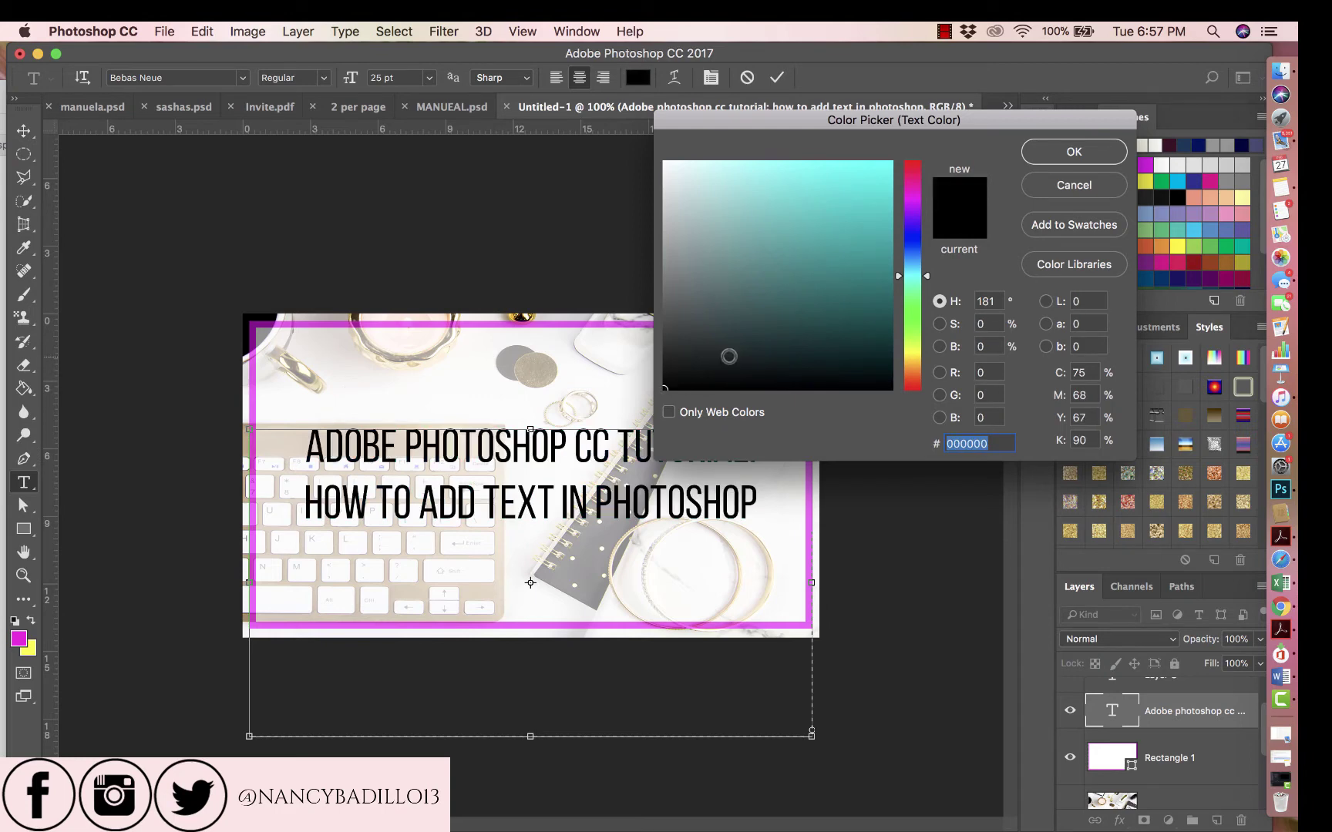
click(1072, 155)
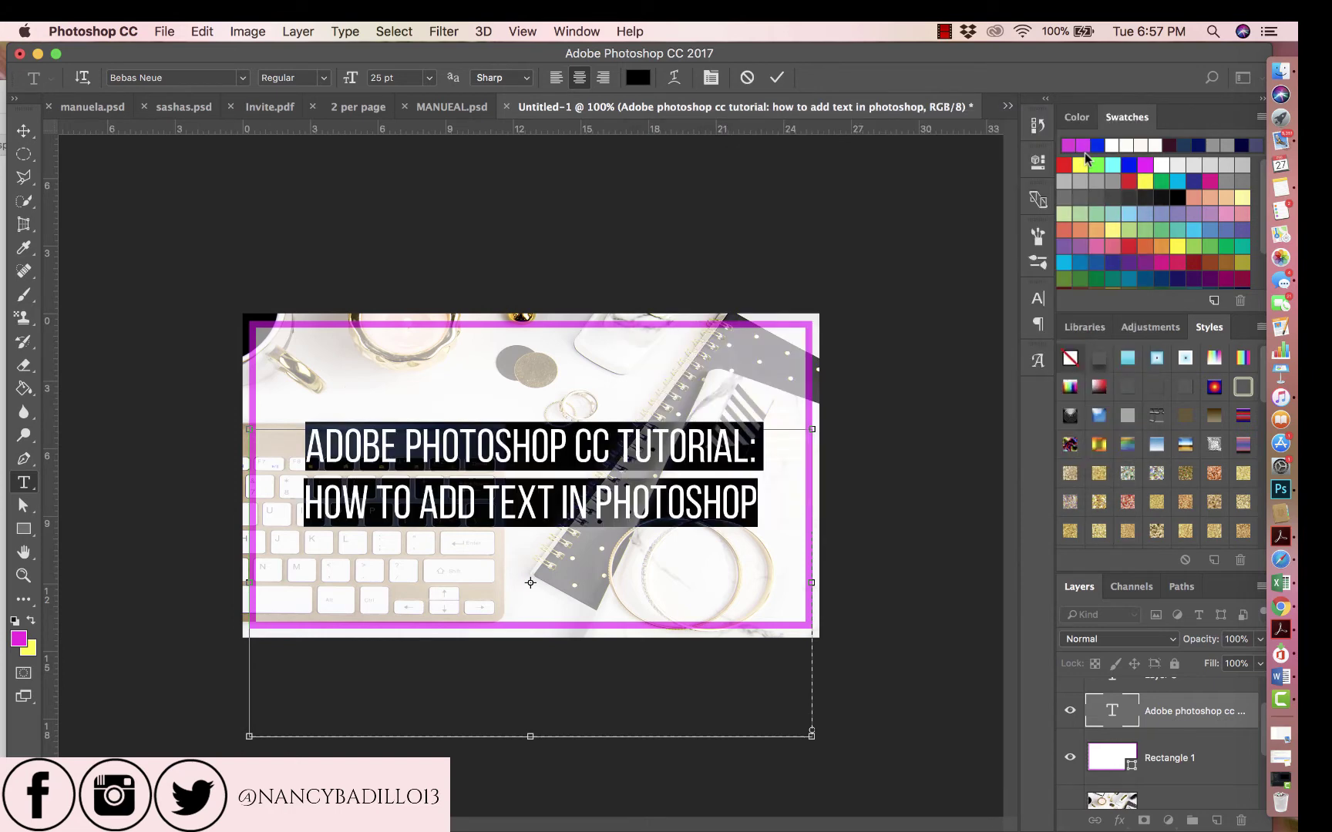
click(777, 79)
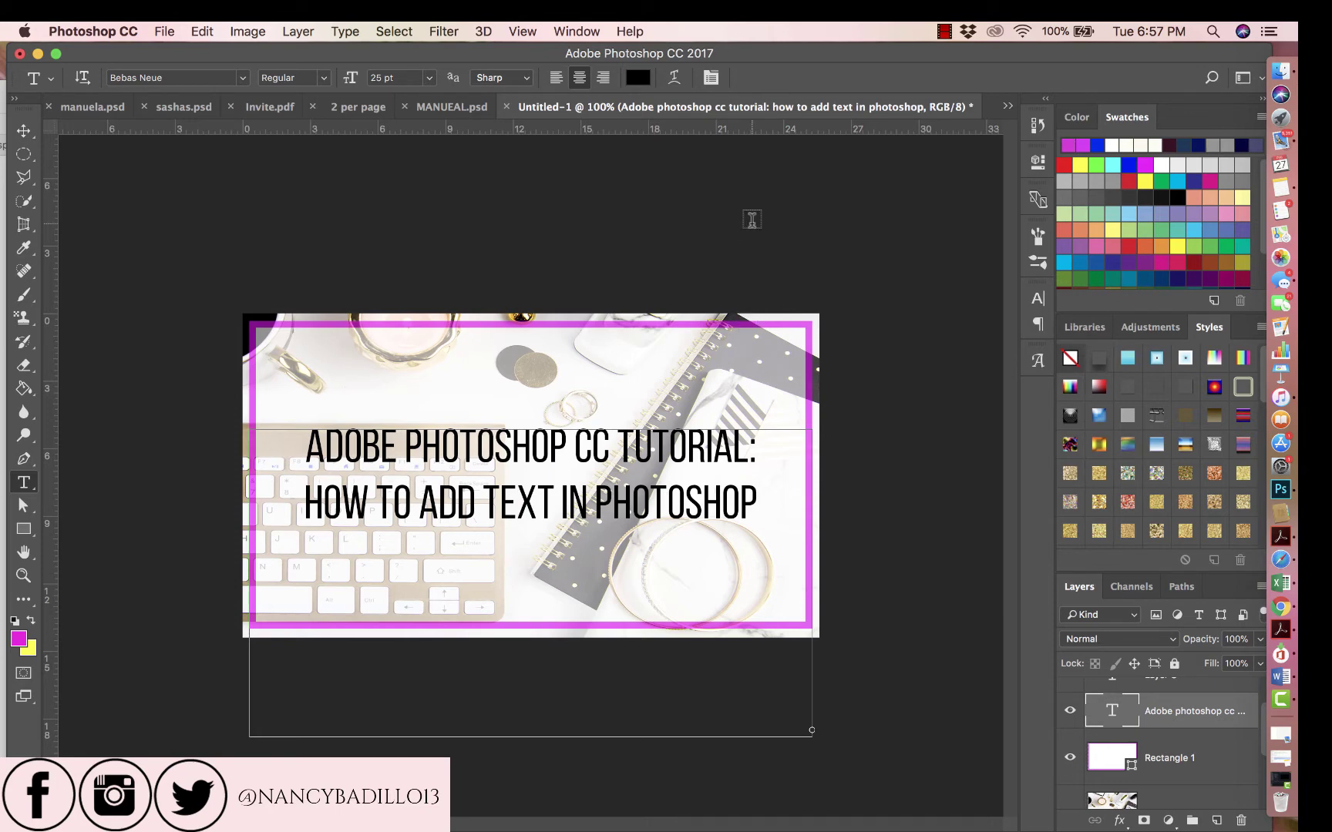
click(24, 130)
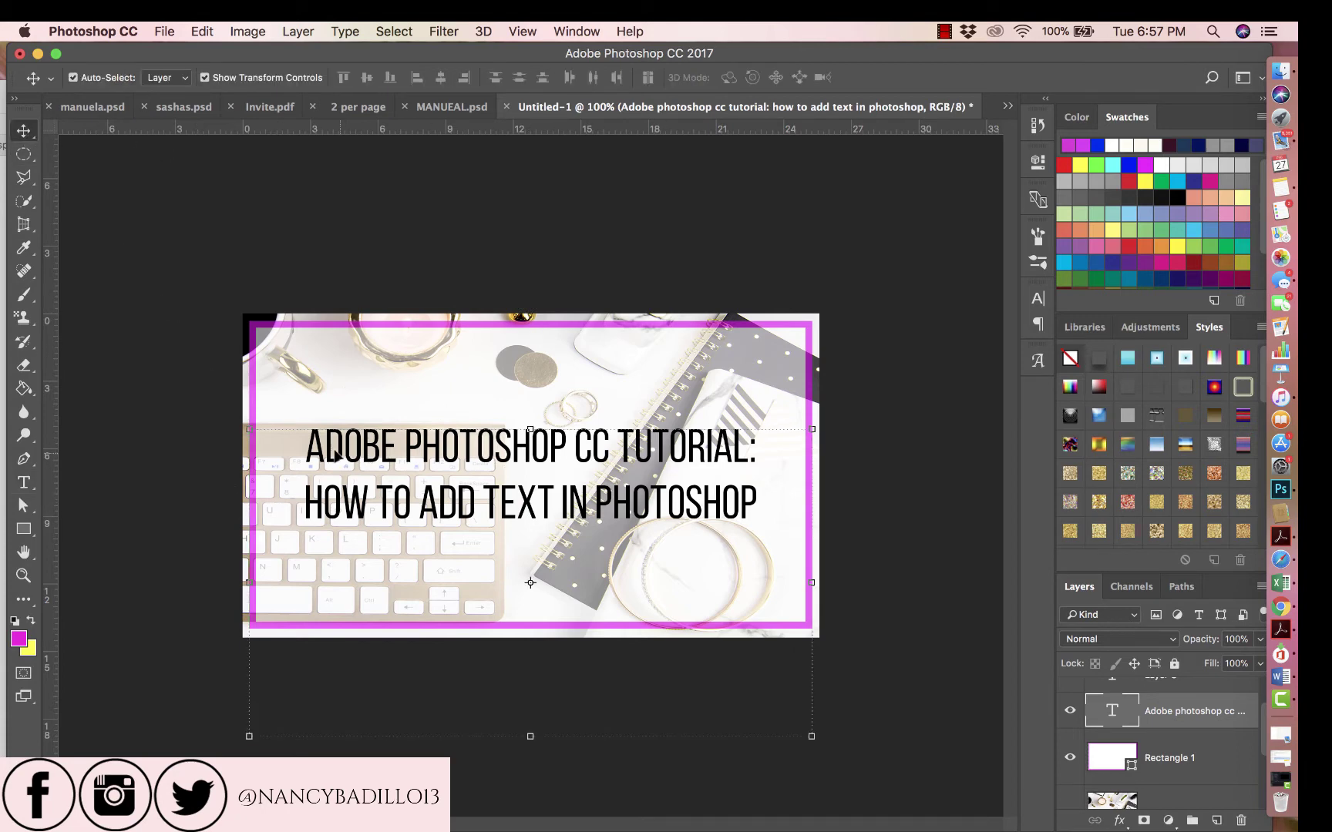
click(24, 482)
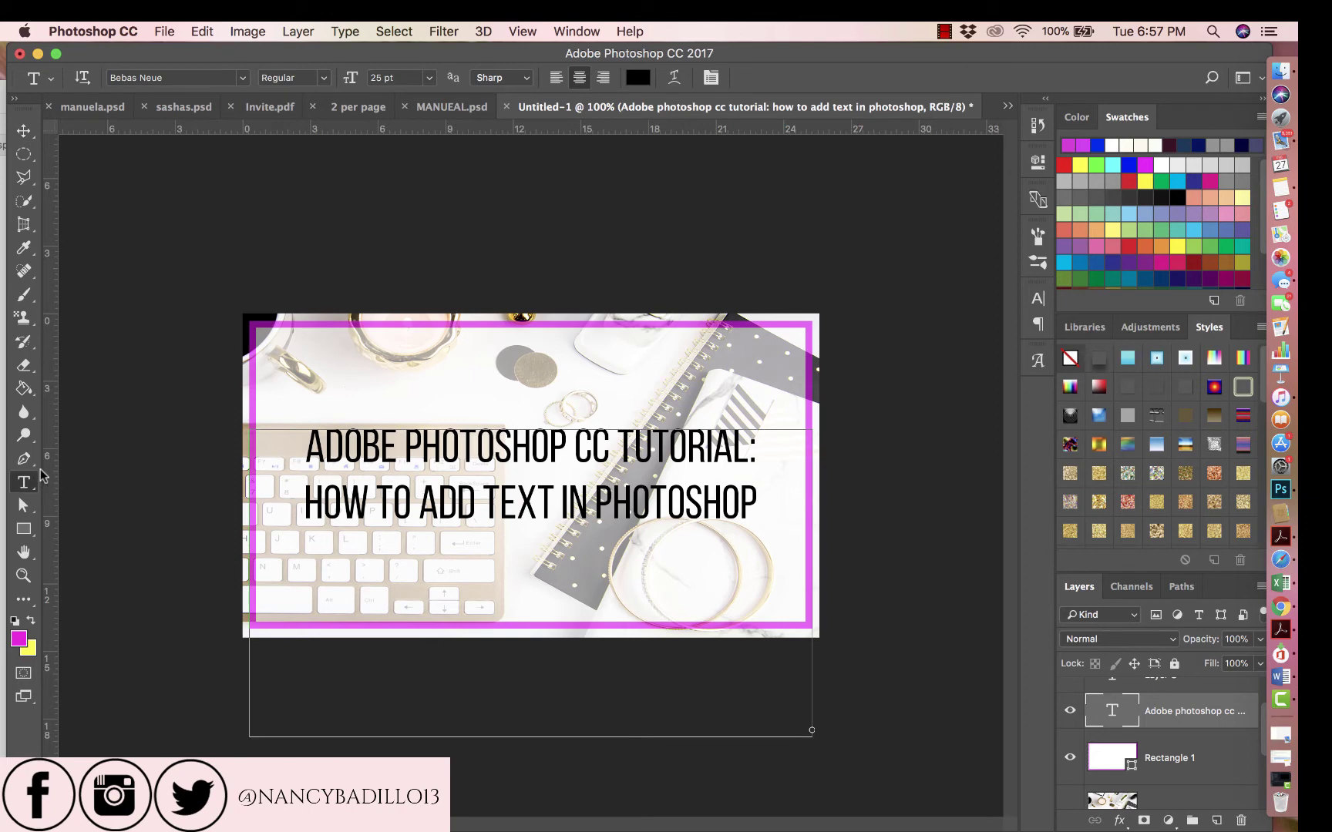
click(752, 498)
drag(753, 498, 308, 443)
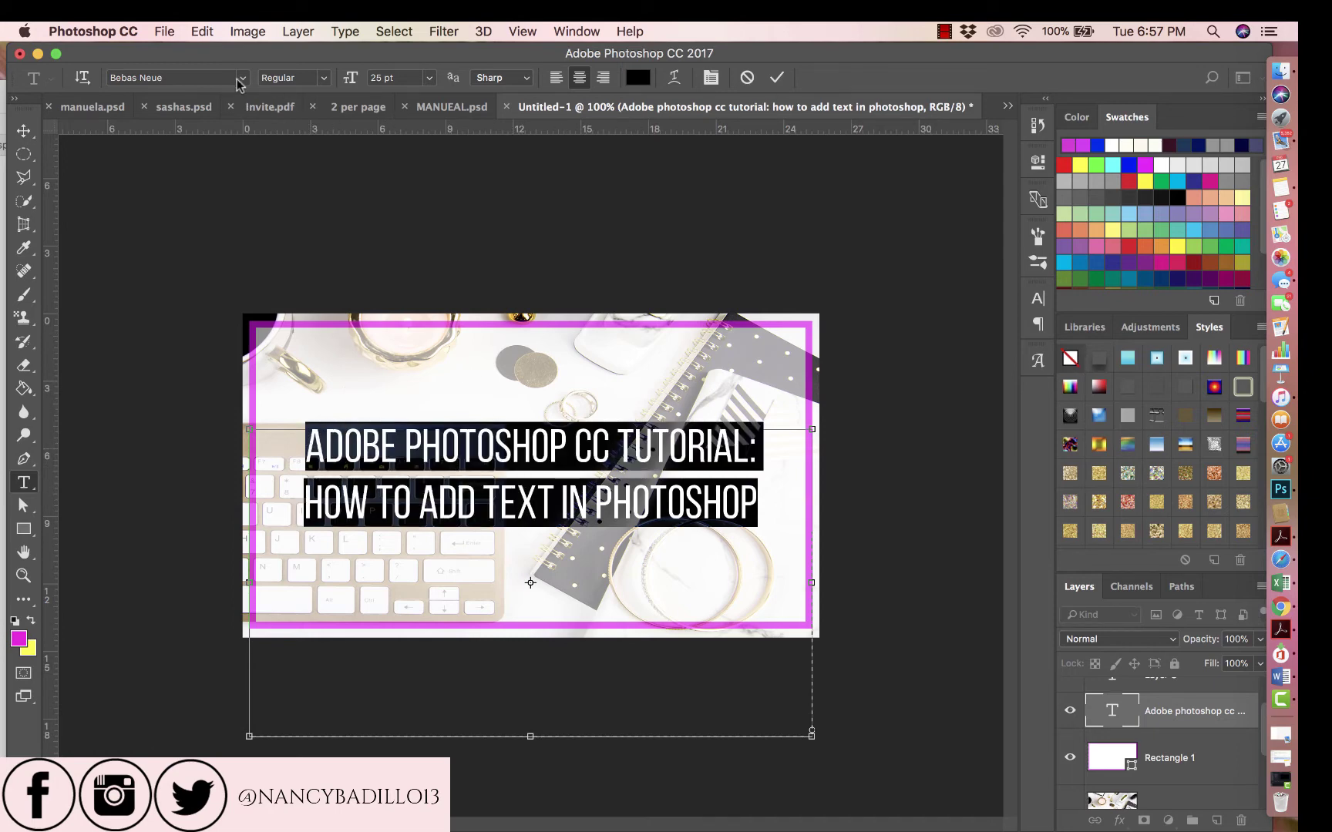
click(208, 77)
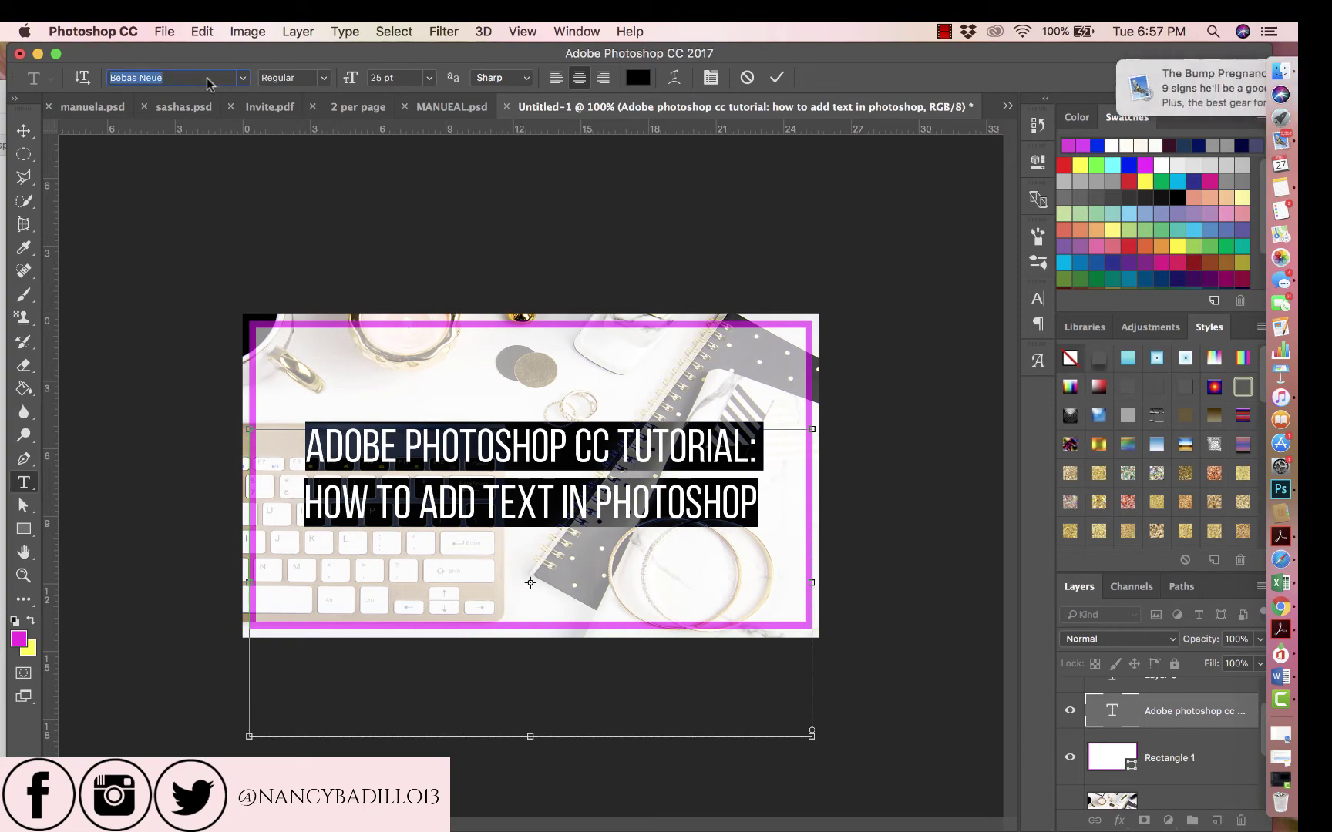
click(243, 78)
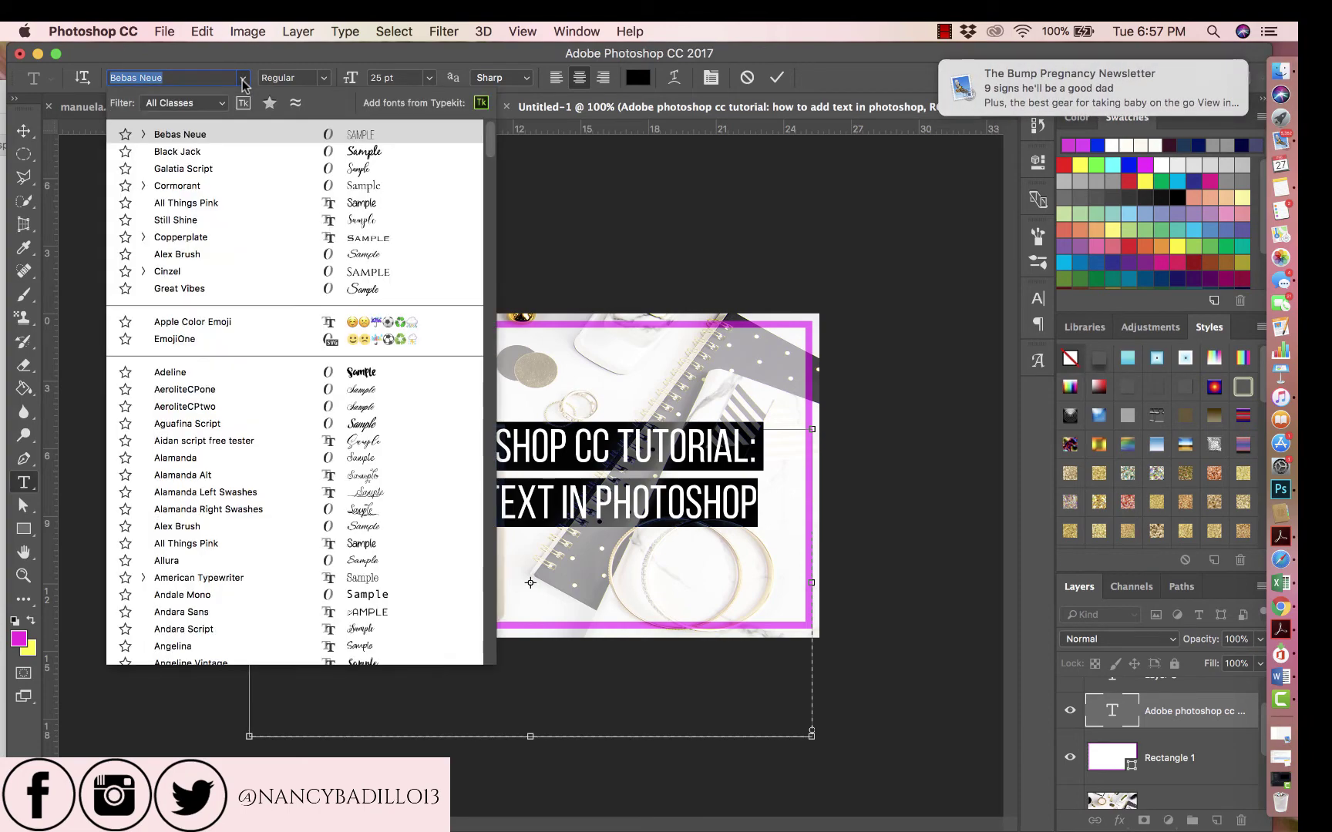
scroll(260, 329, down, 10)
scroll(261, 329, up, 15)
click(263, 135)
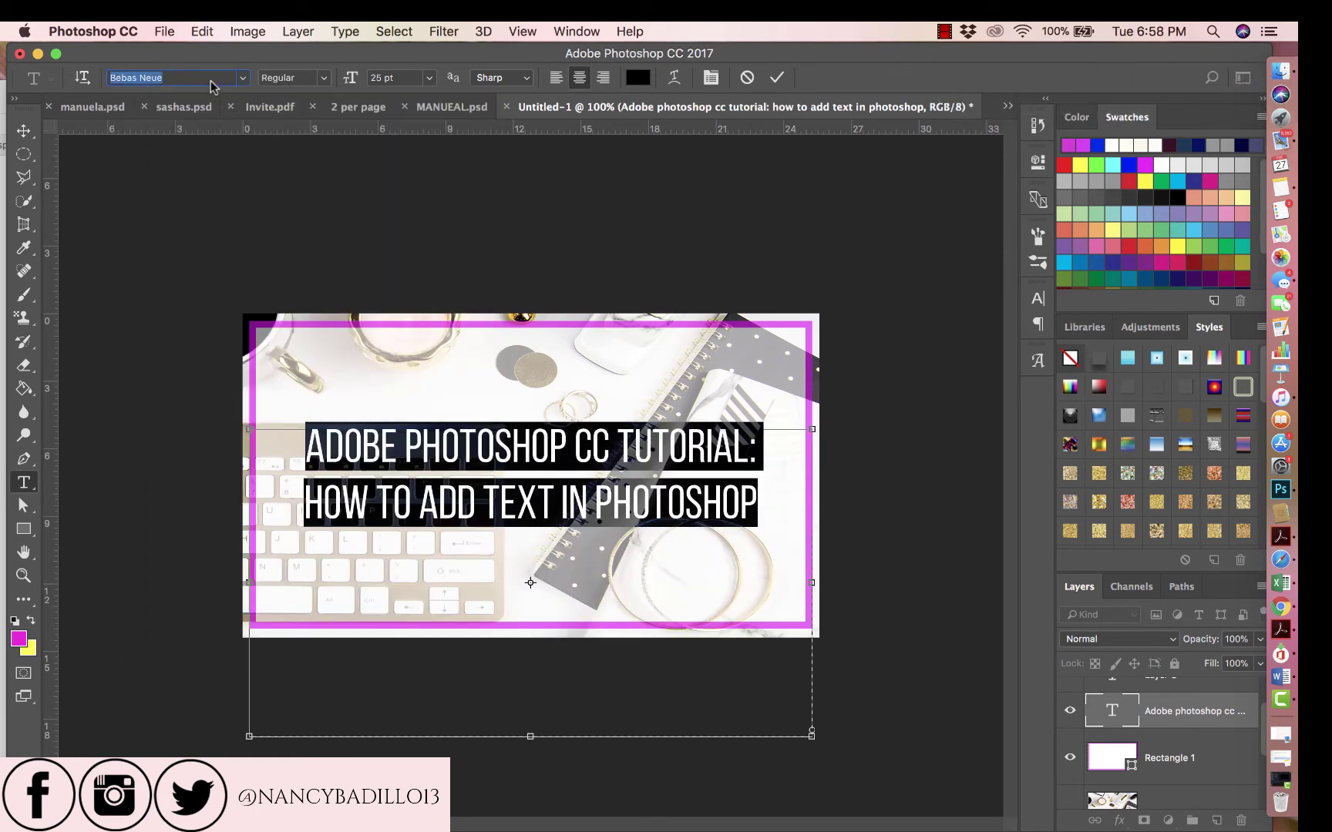
key(Down)
key(Down)
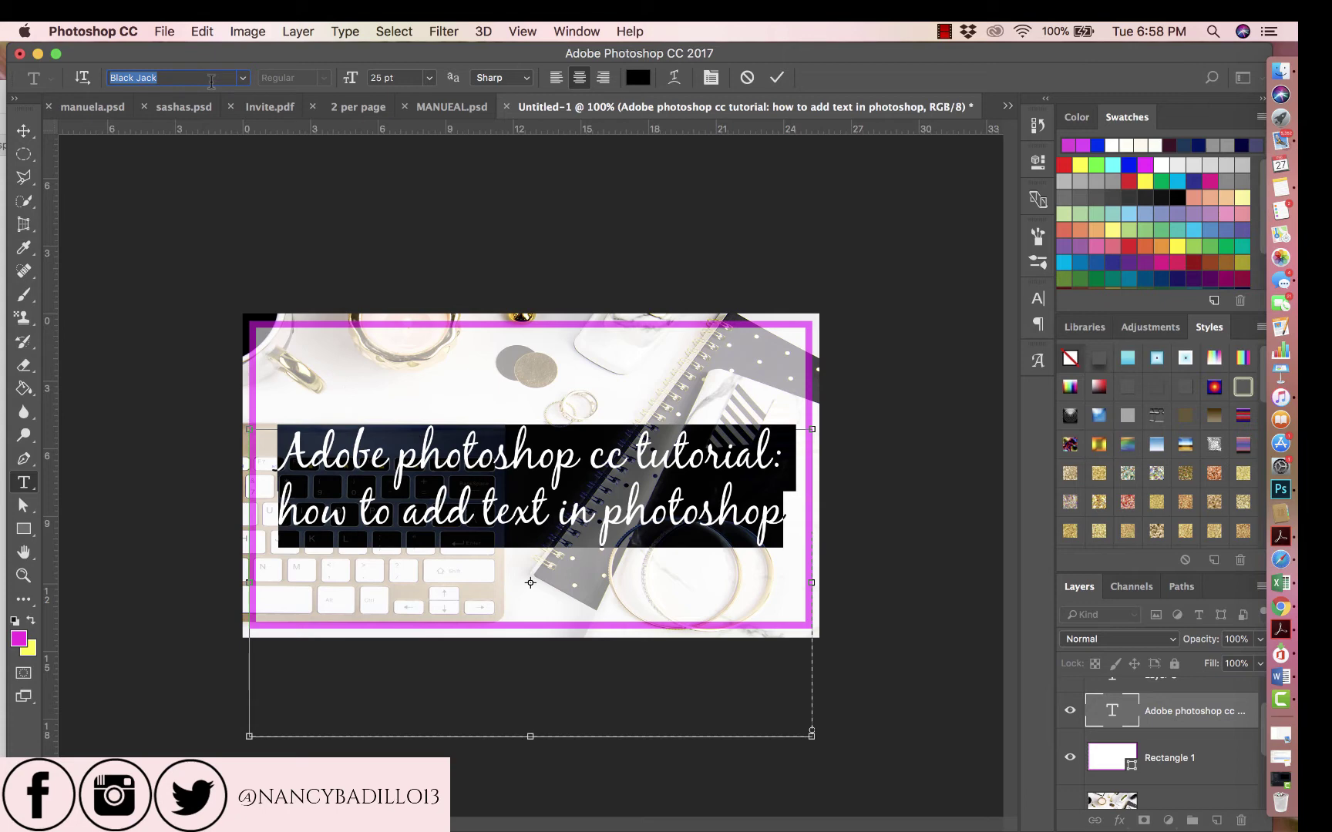
key(Down)
key(Down)
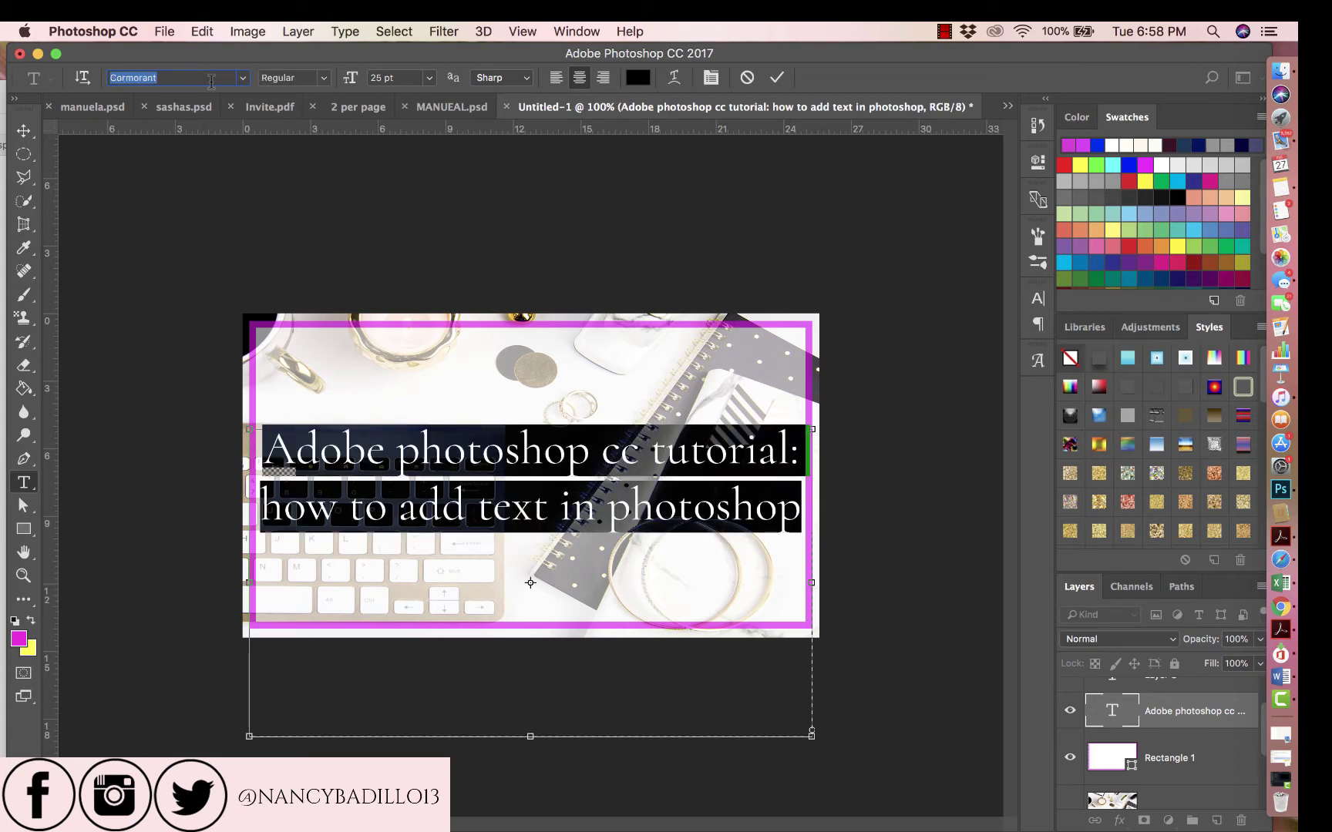
key(Down)
key(Down)
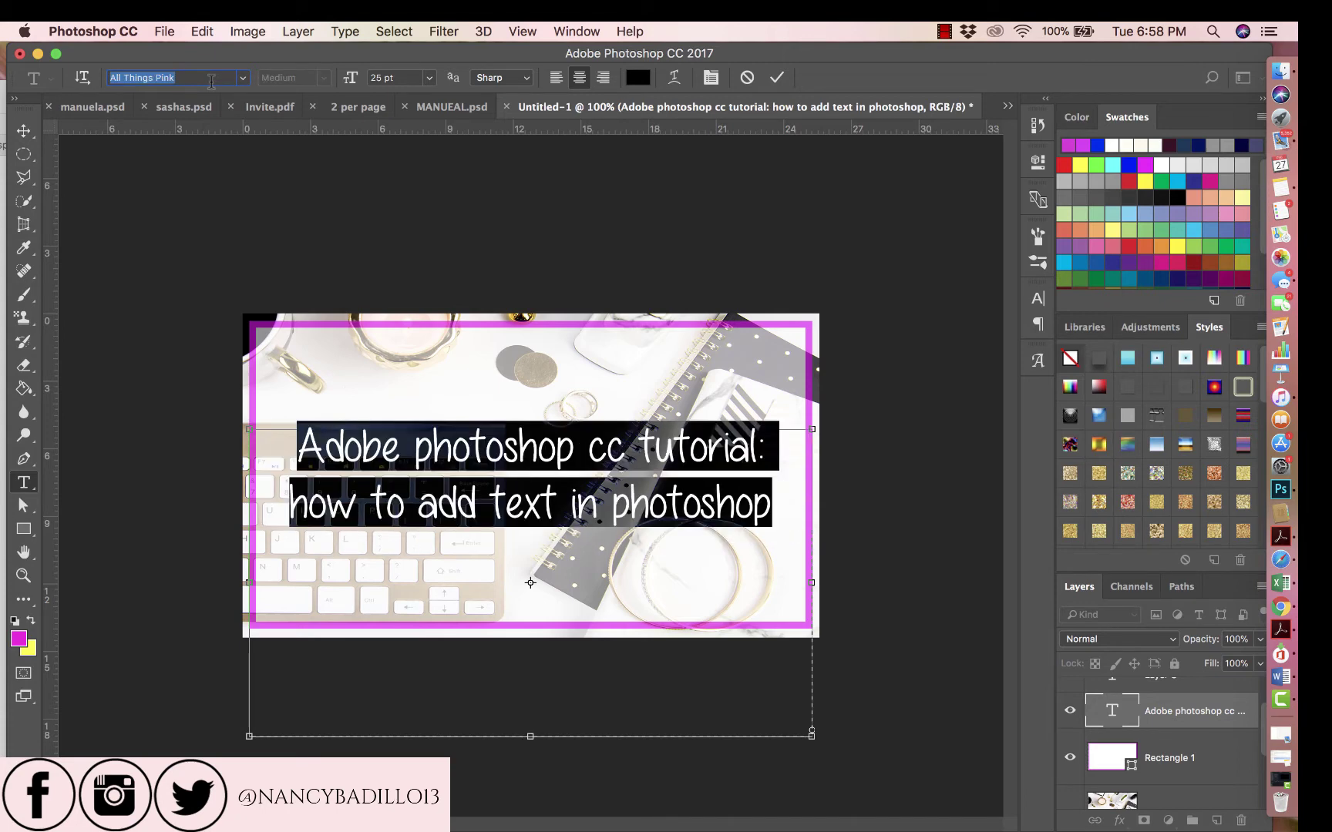
key(Down)
key(Up)
key(Up)
key(Up)
key(Up)
key(Up)
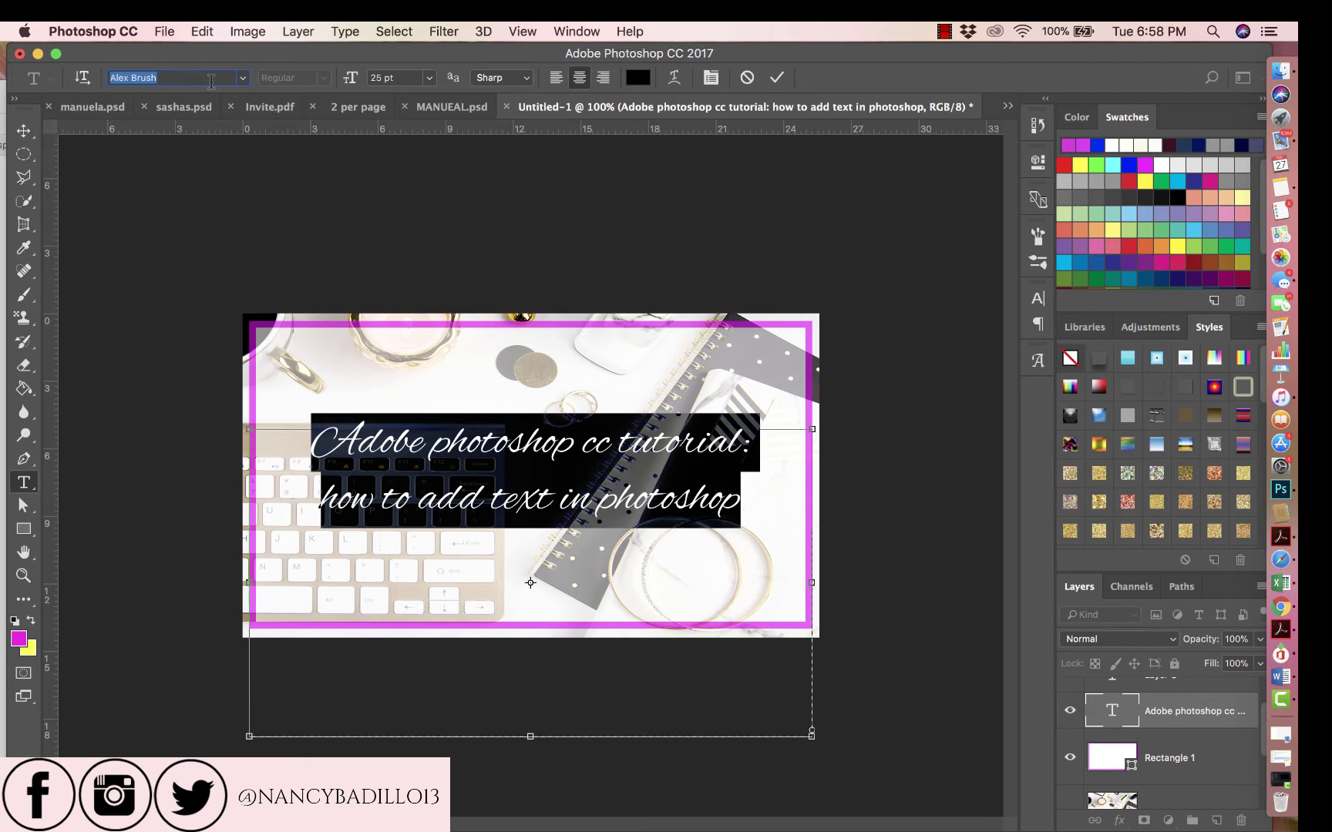
text(Cinzel)
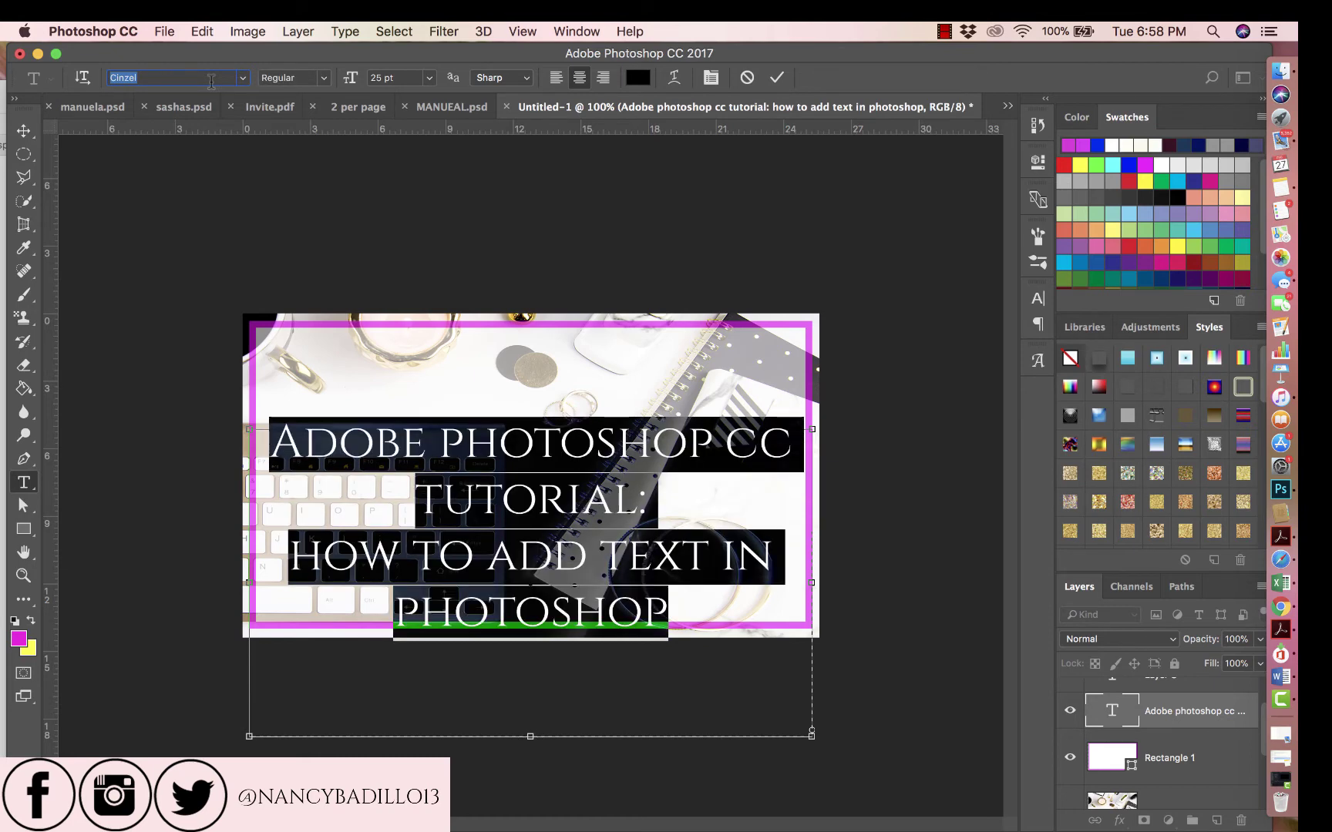
text(Great Vibes)
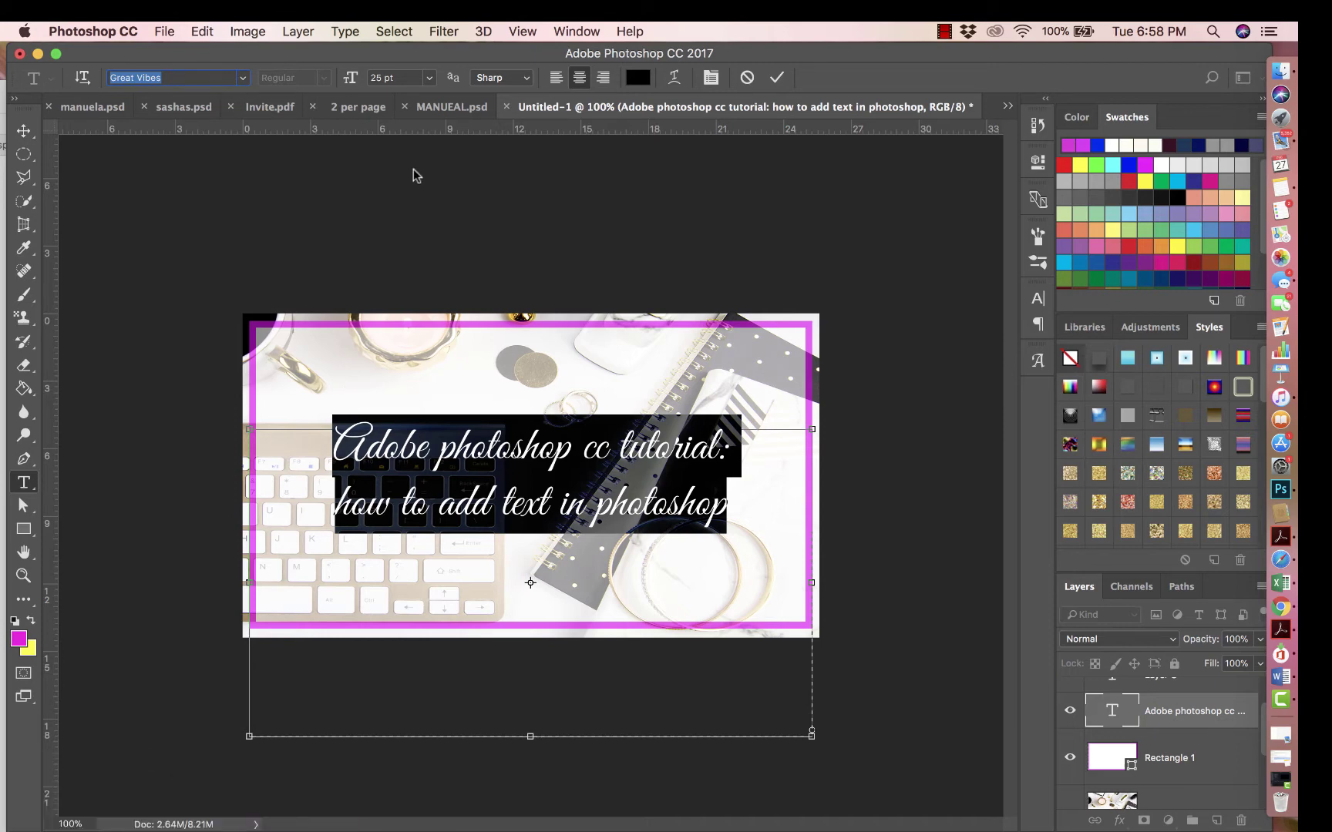
key(super+Return)
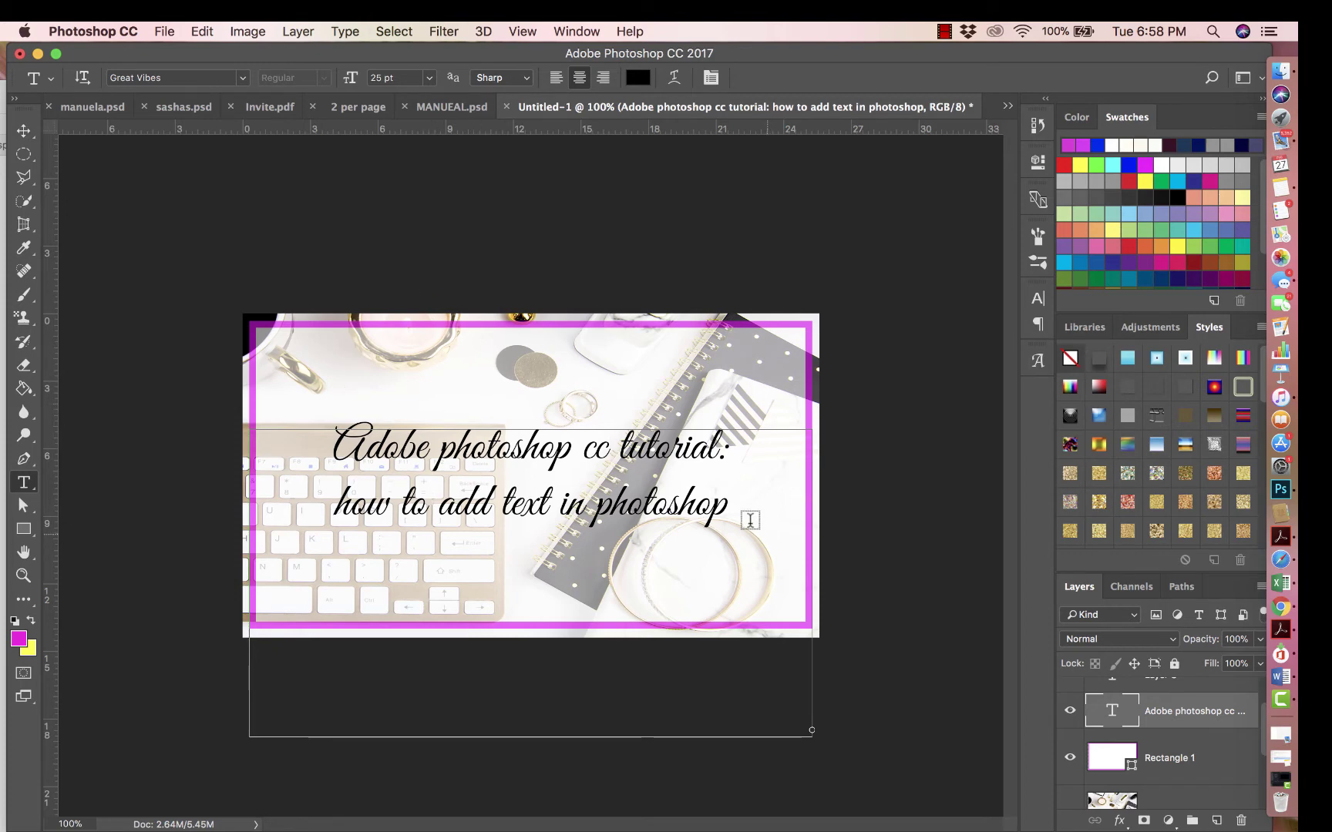
drag(725, 503, 326, 429)
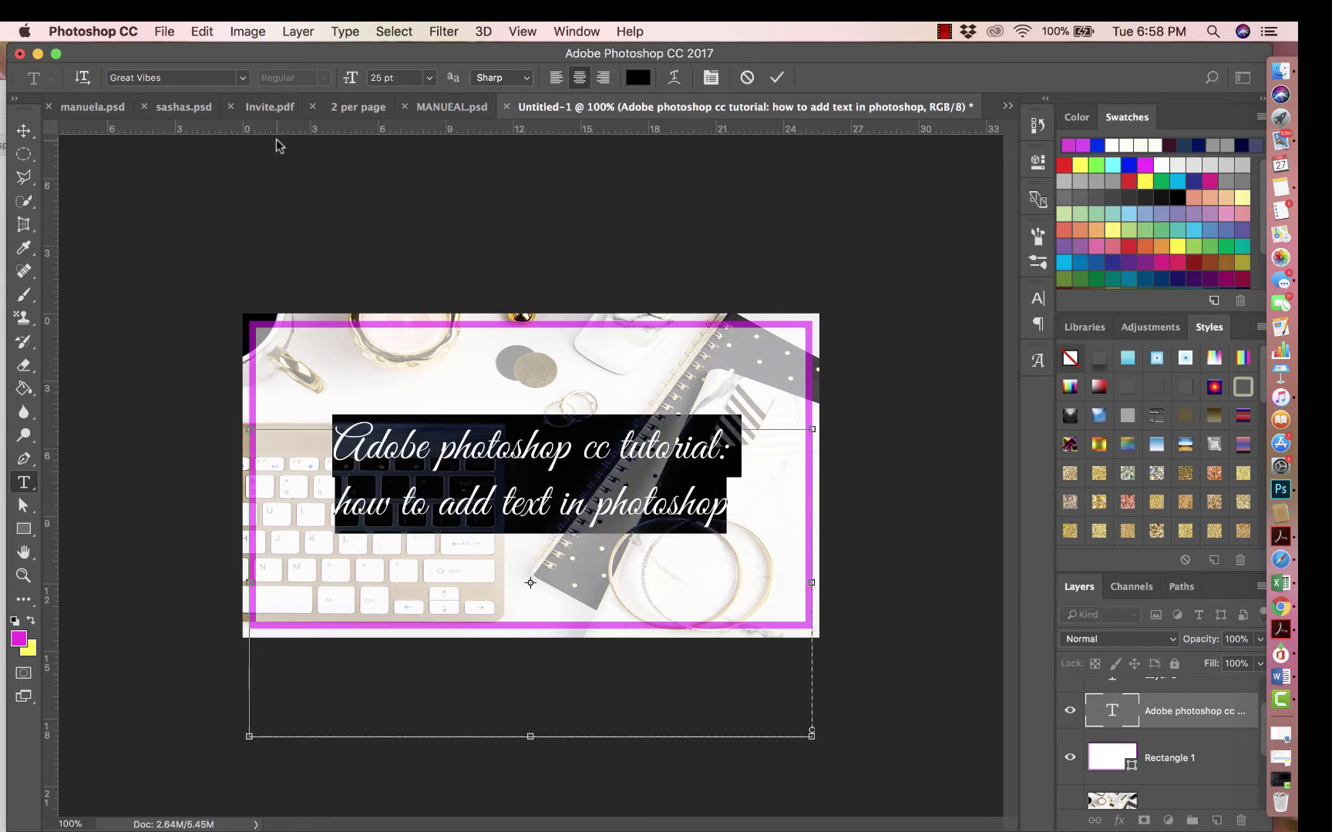
click(242, 78)
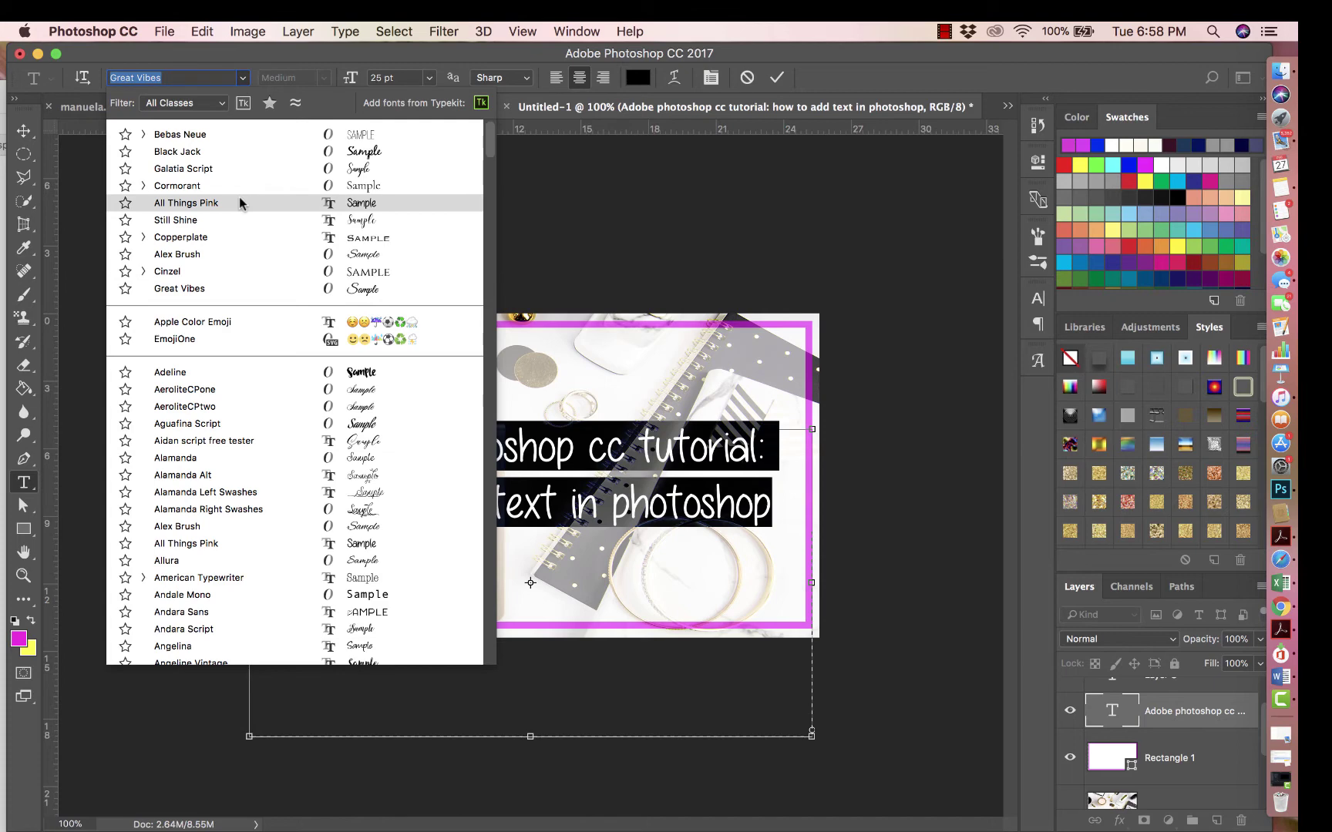
click(256, 135)
key(super+Return)
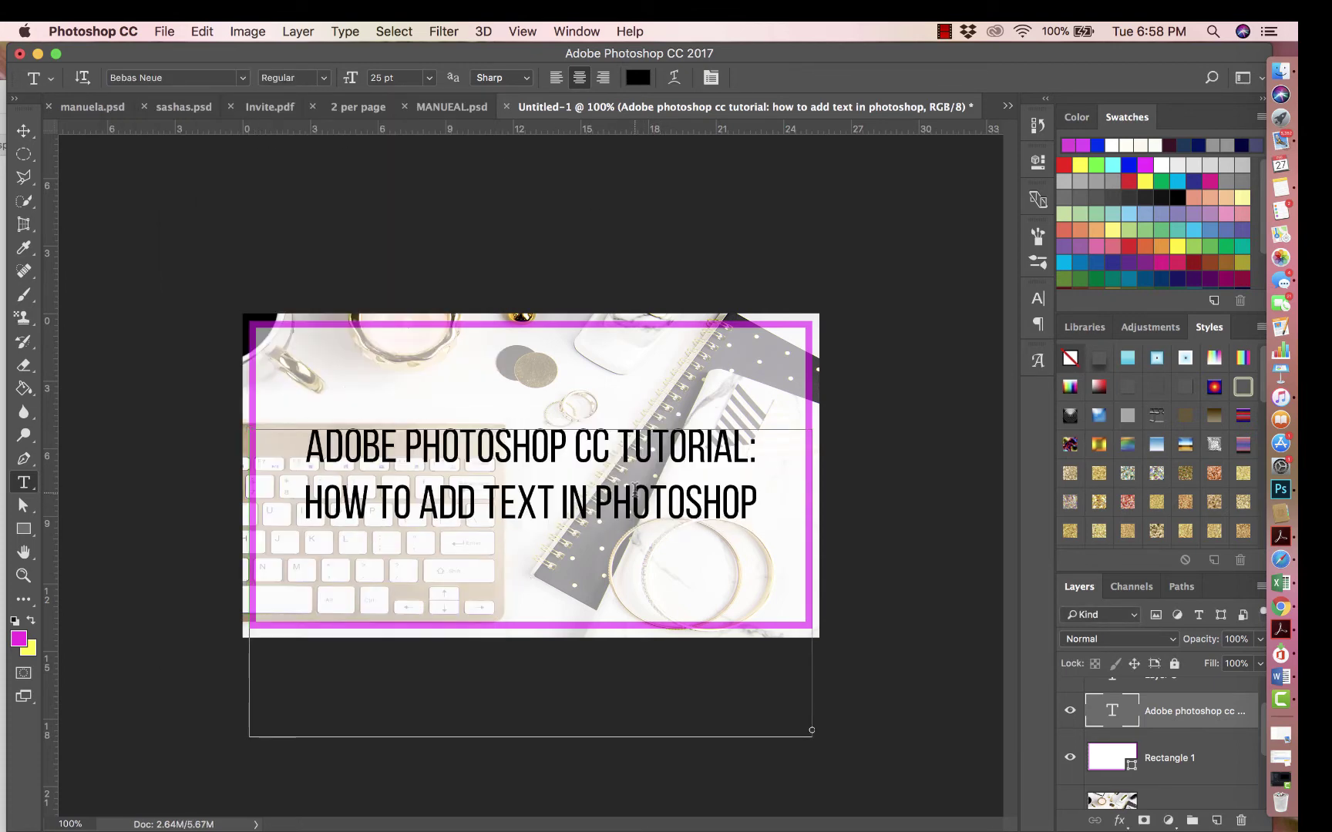
drag(758, 501, 285, 434)
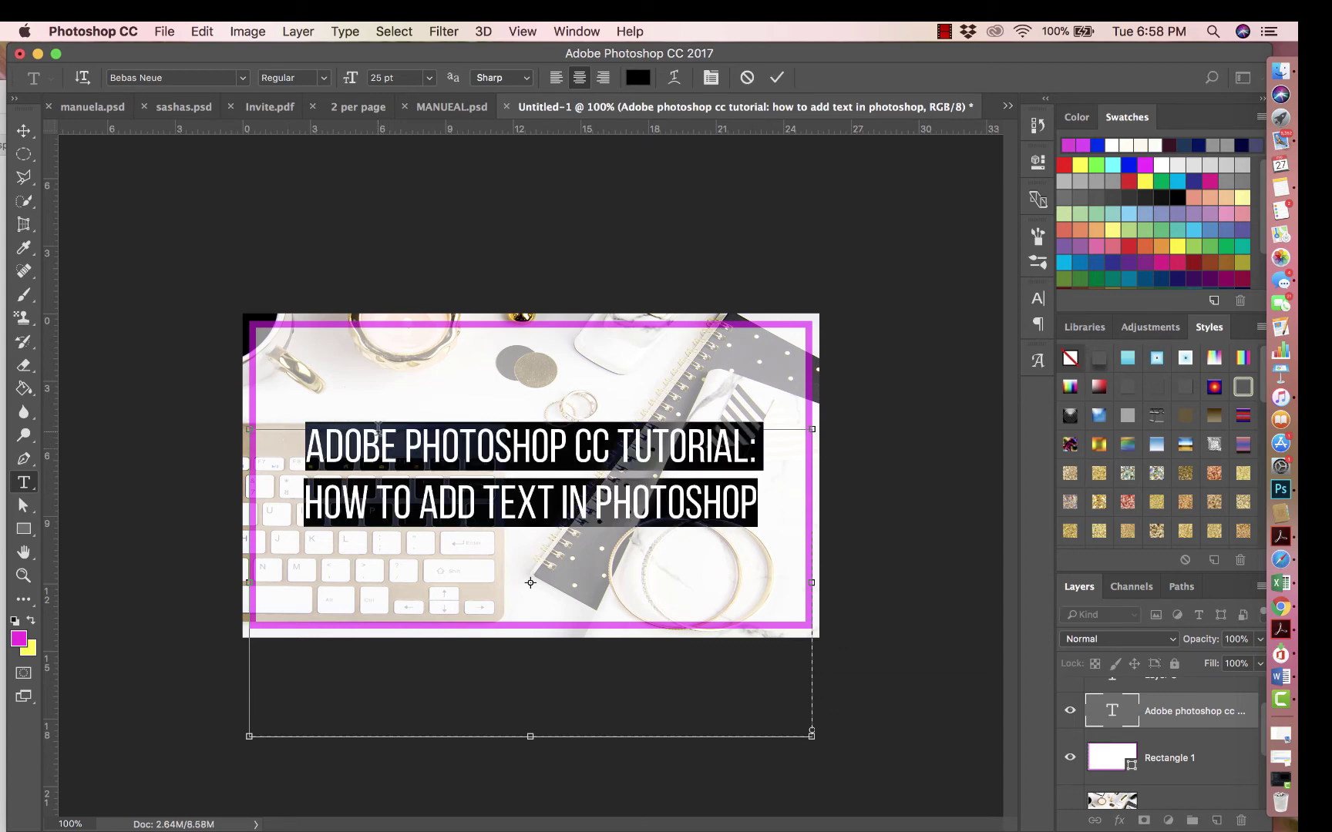
click(399, 75)
text(30)
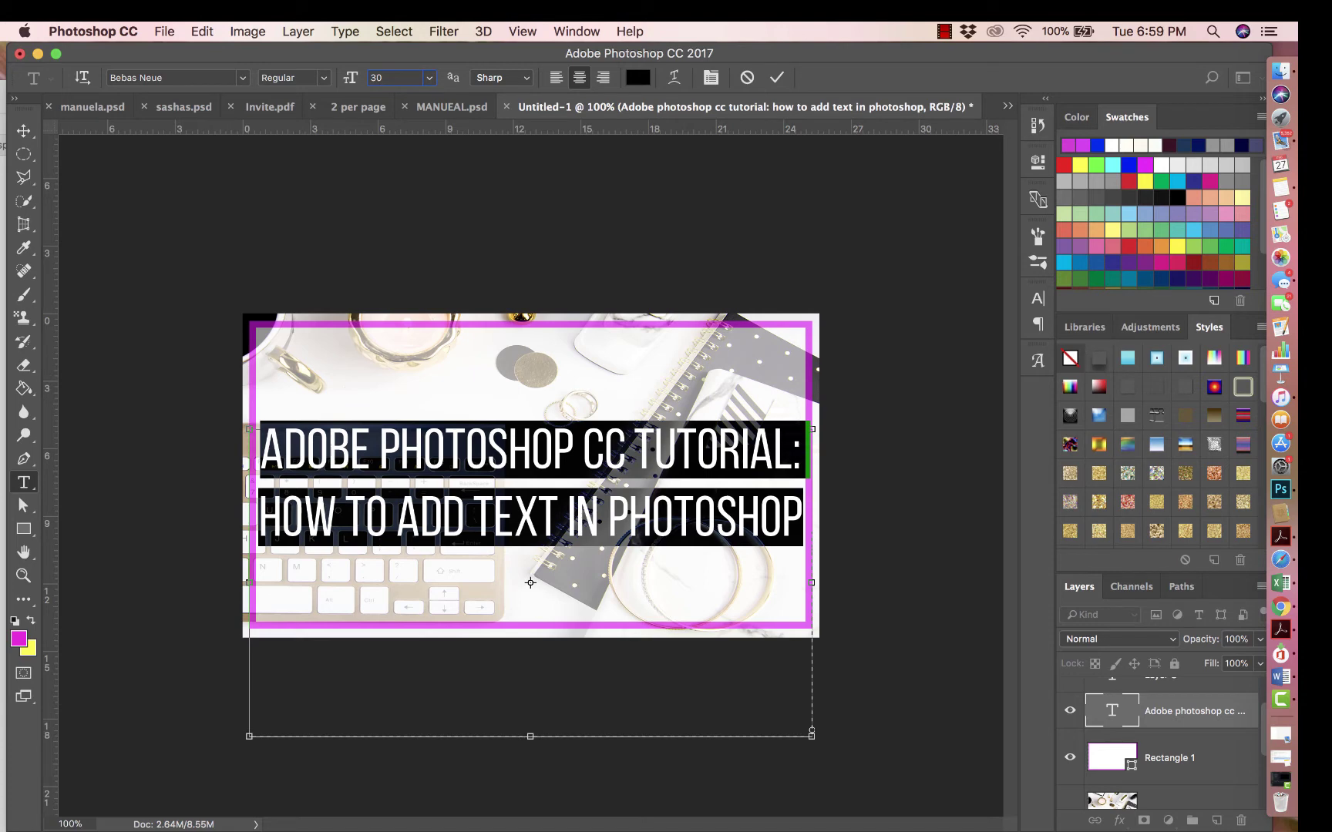
key(BackSpace)
key(BackSpace)
text(15)
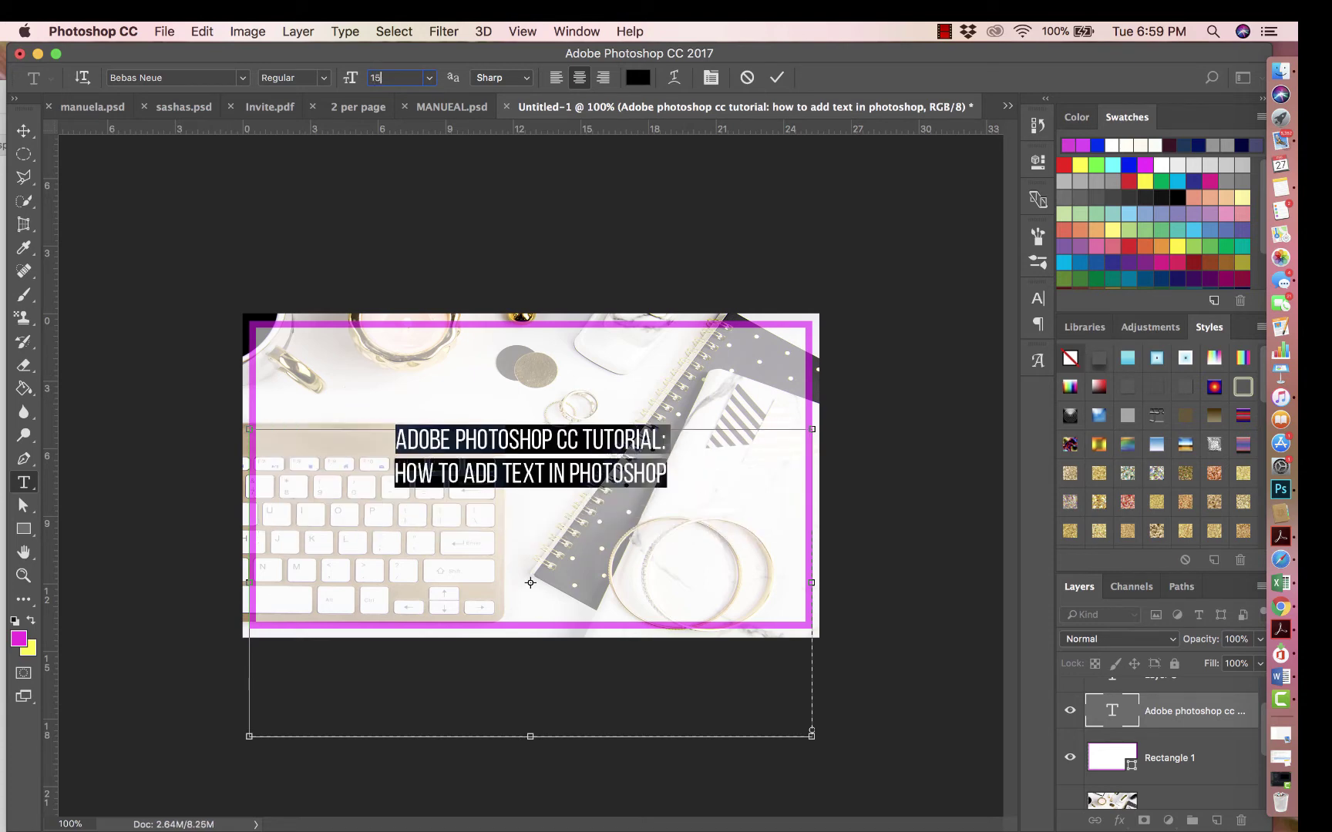
key(BackSpace)
key(BackSpace)
text(20)
key(BackSpace)
key(BackSpace)
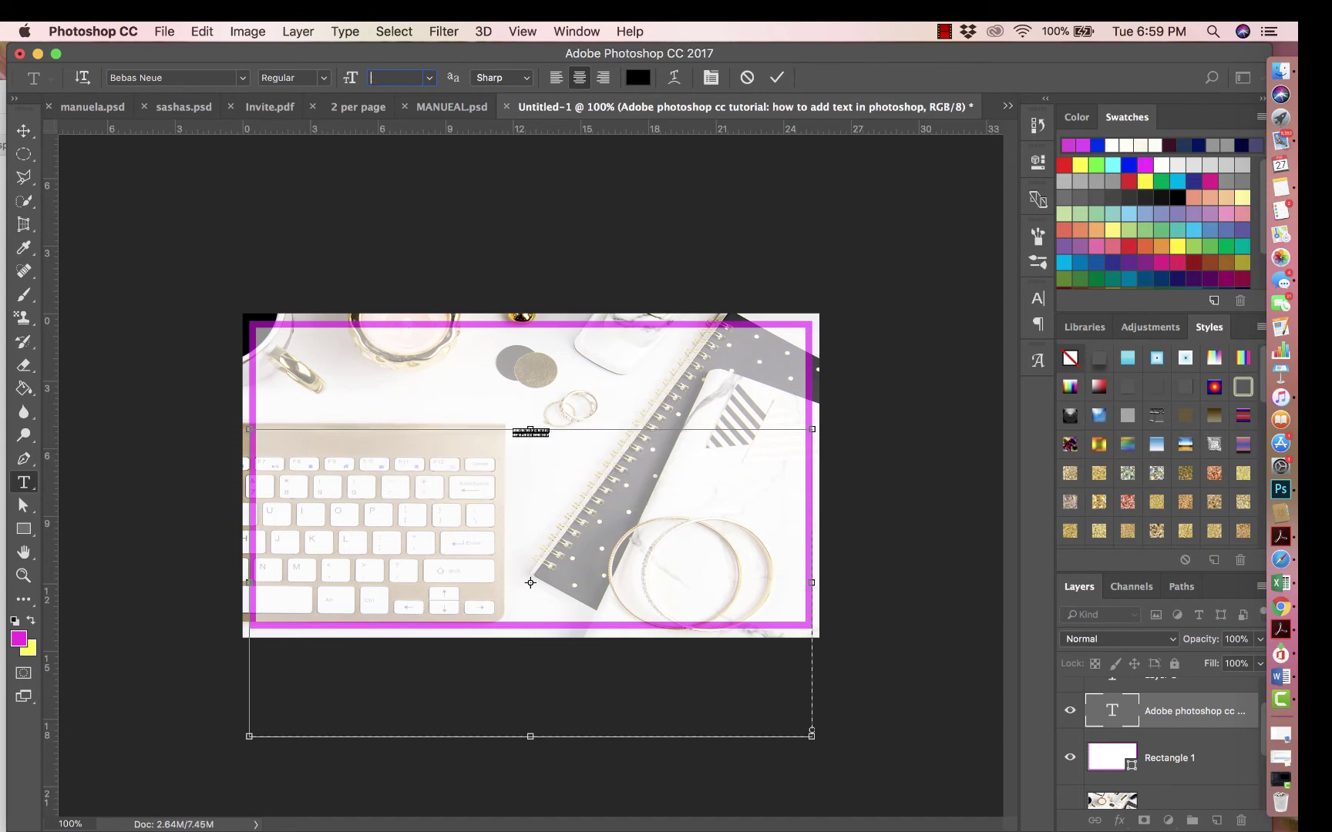
text(25)
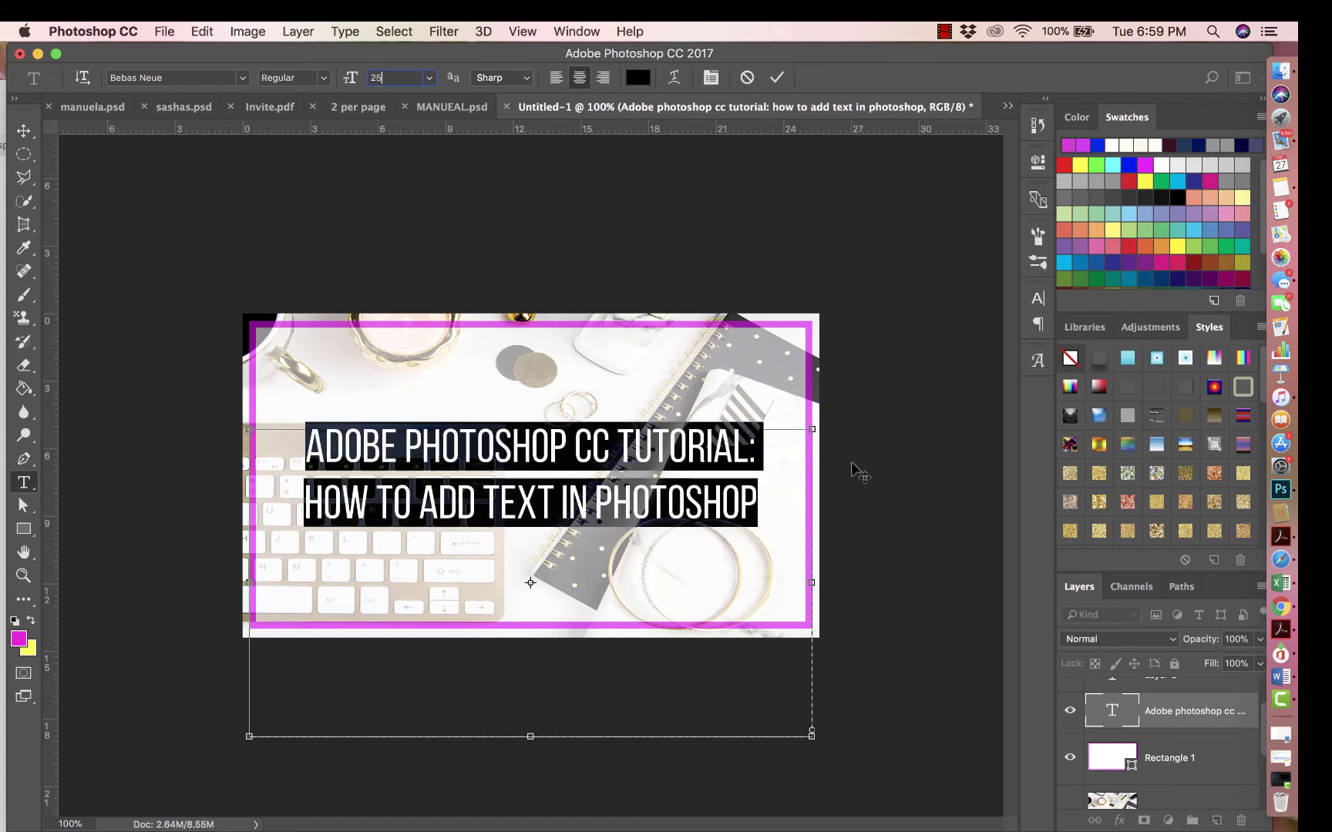
click(777, 79)
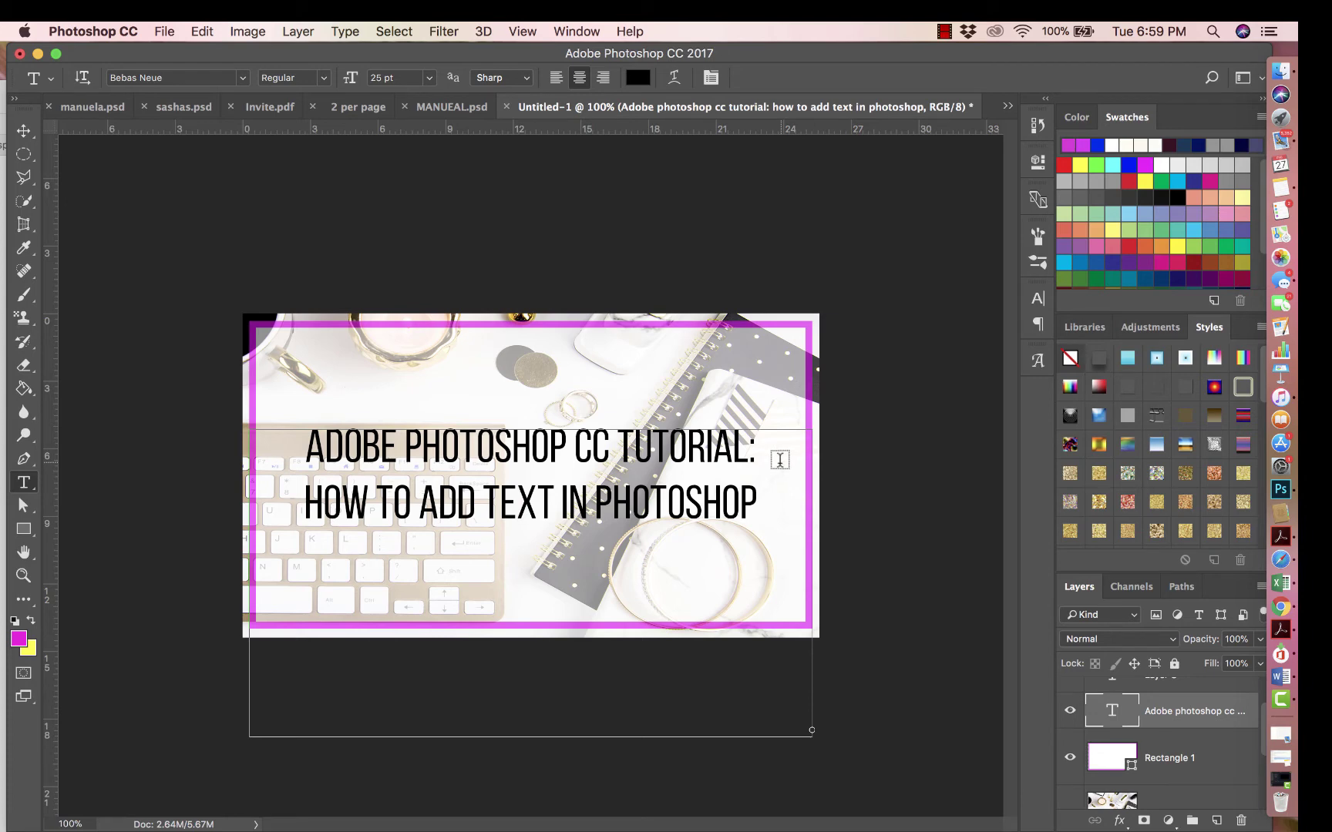
click(757, 495)
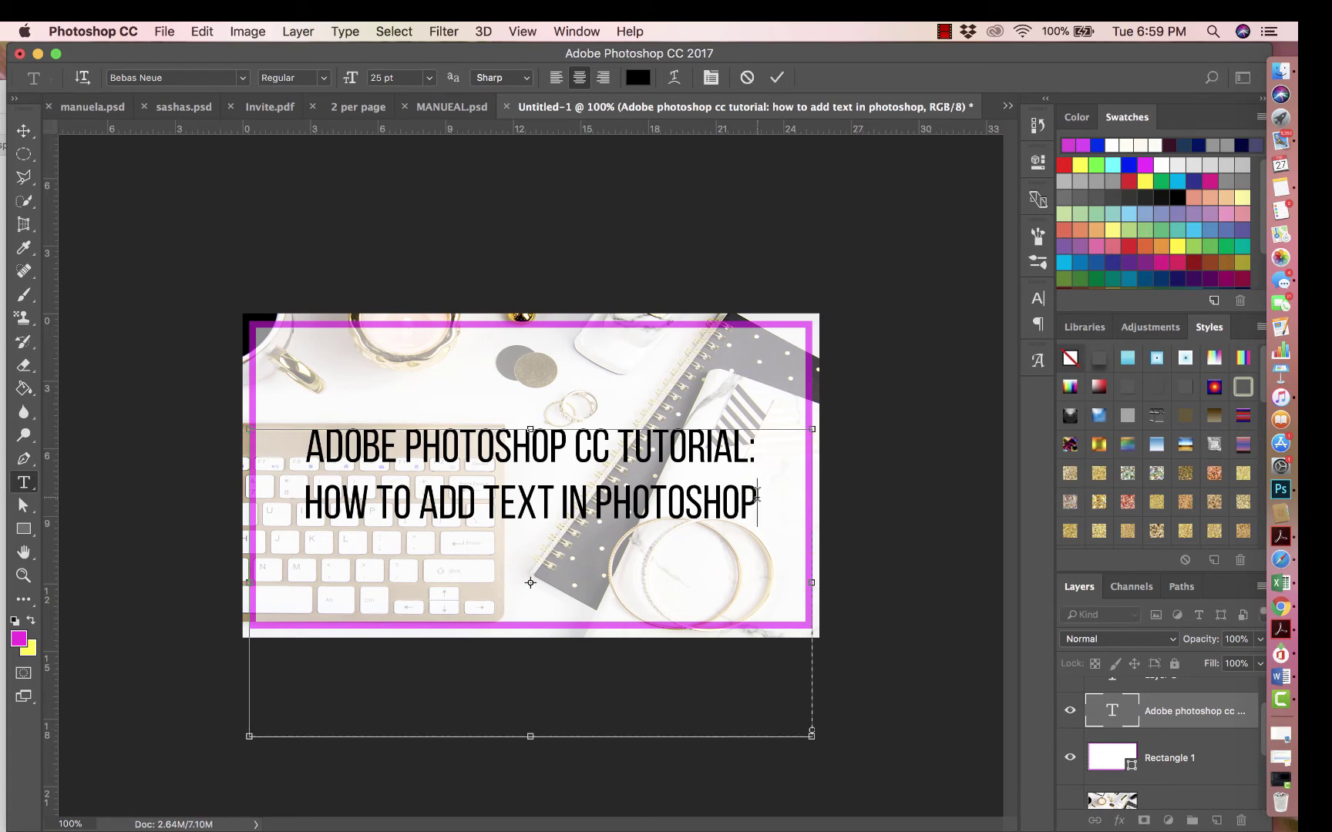
drag(757, 505, 286, 449)
right_click(510, 446)
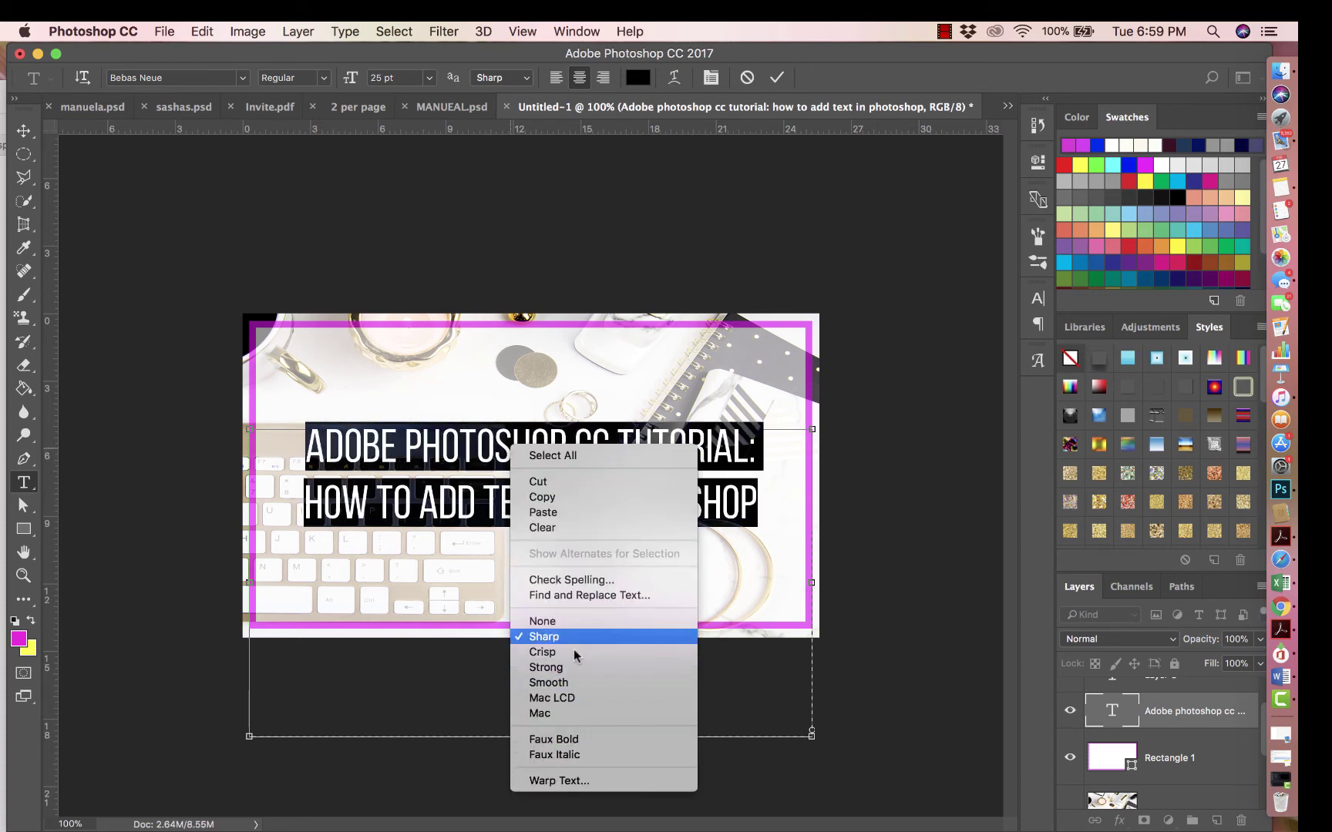
click(596, 756)
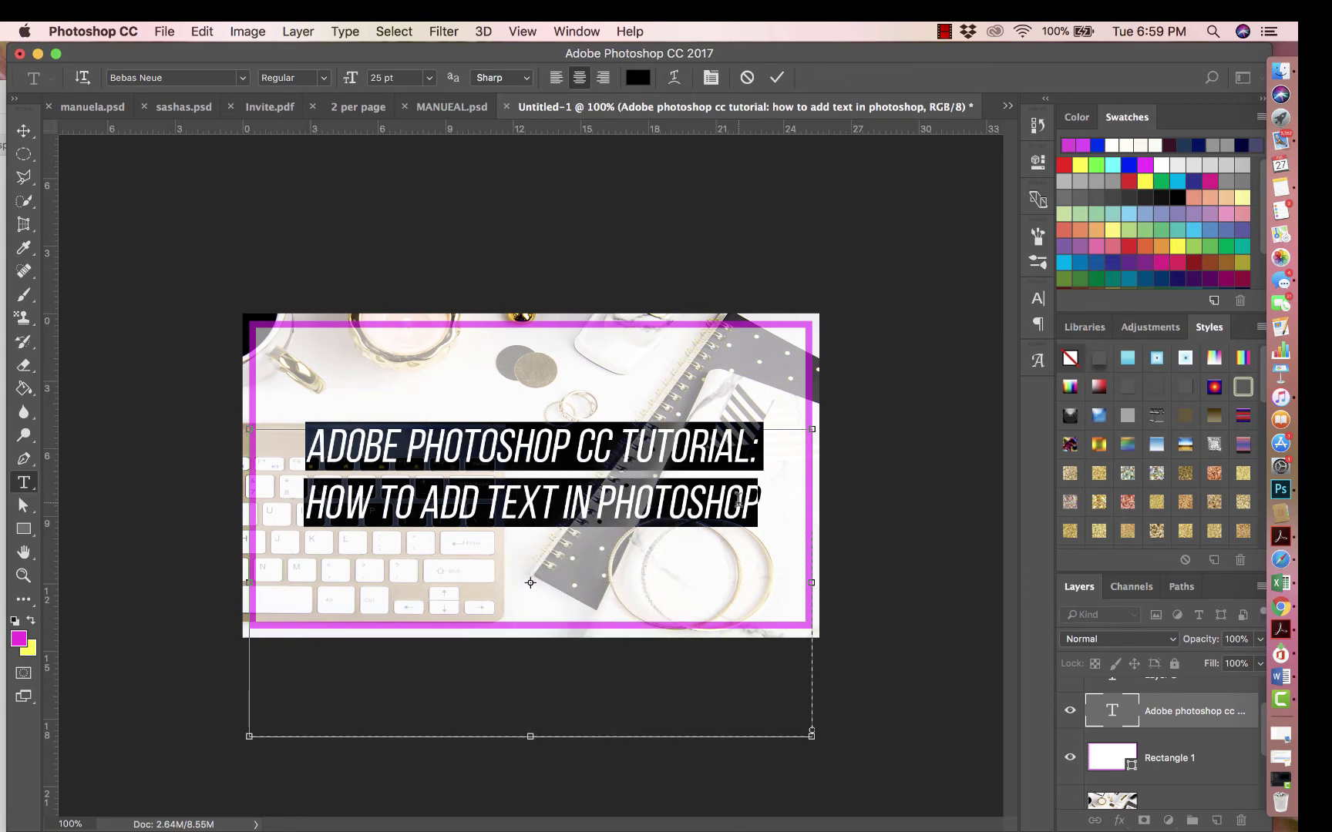
right_click(738, 501)
click(792, 795)
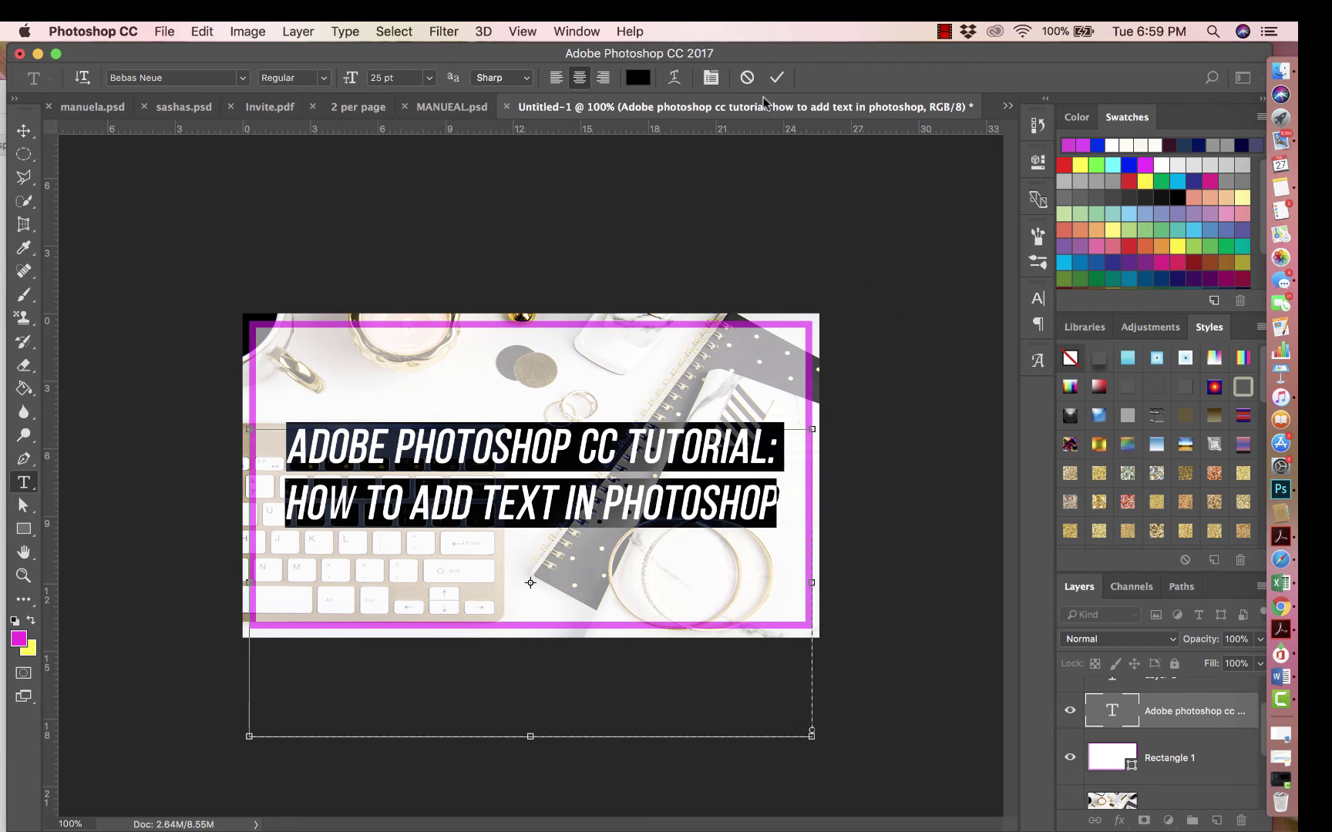
click(777, 77)
drag(780, 509, 254, 432)
right_click(484, 446)
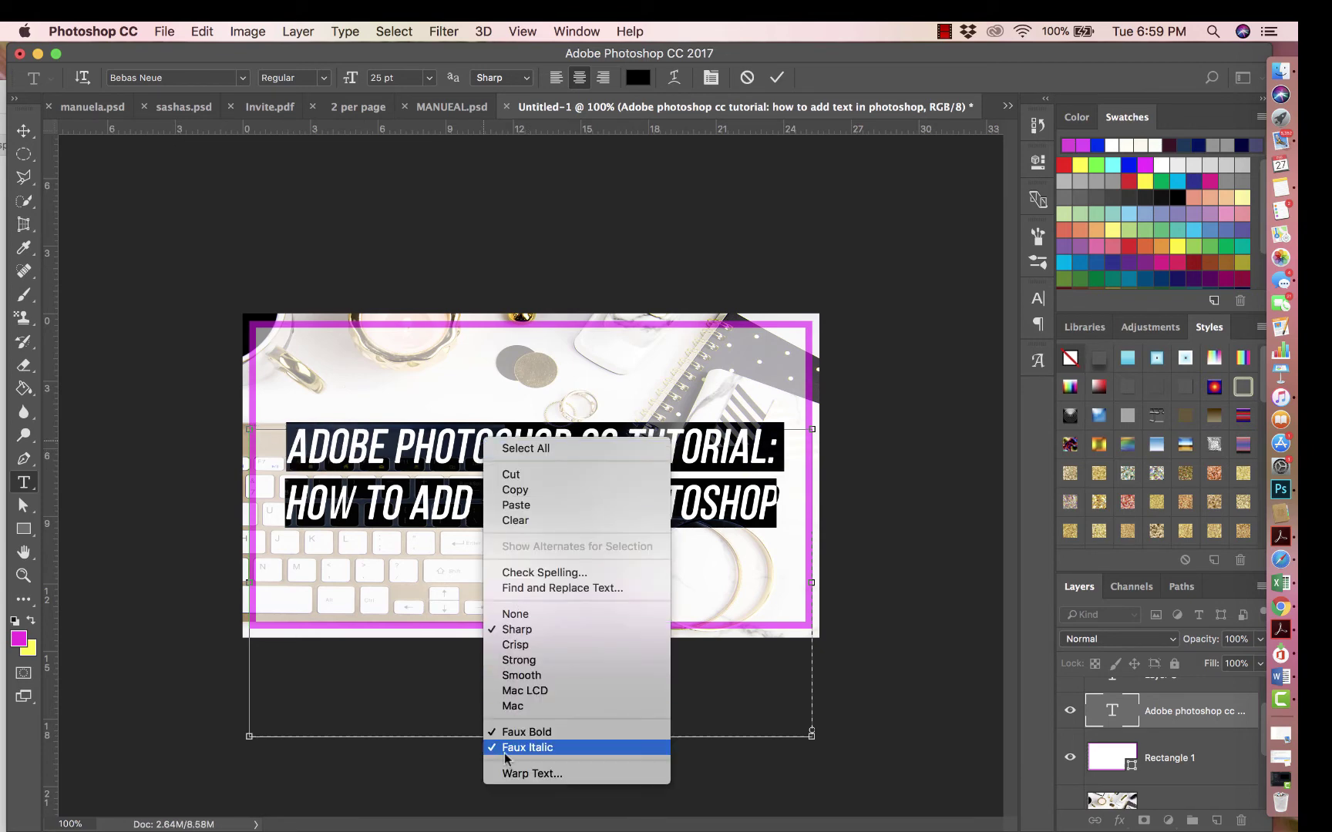
click(512, 734)
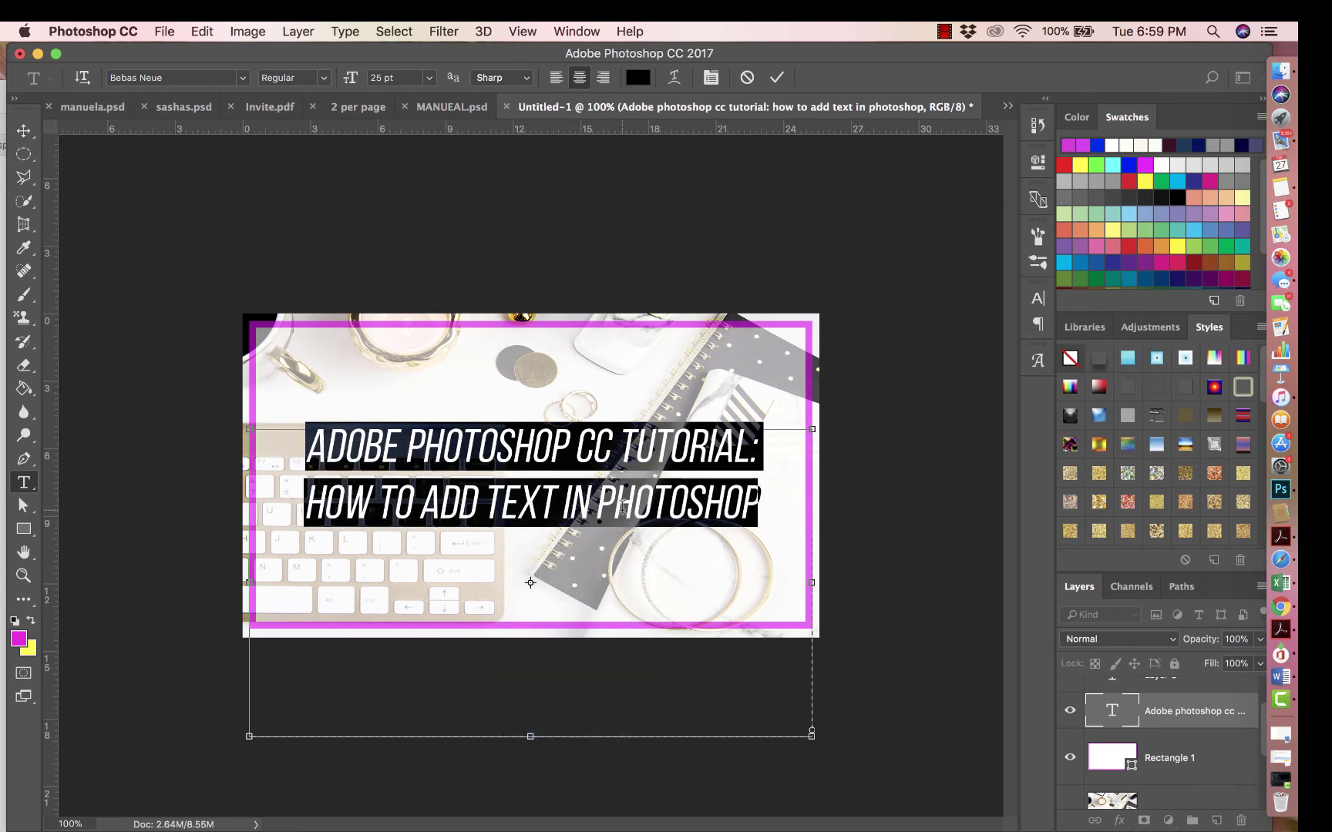
right_click(622, 508)
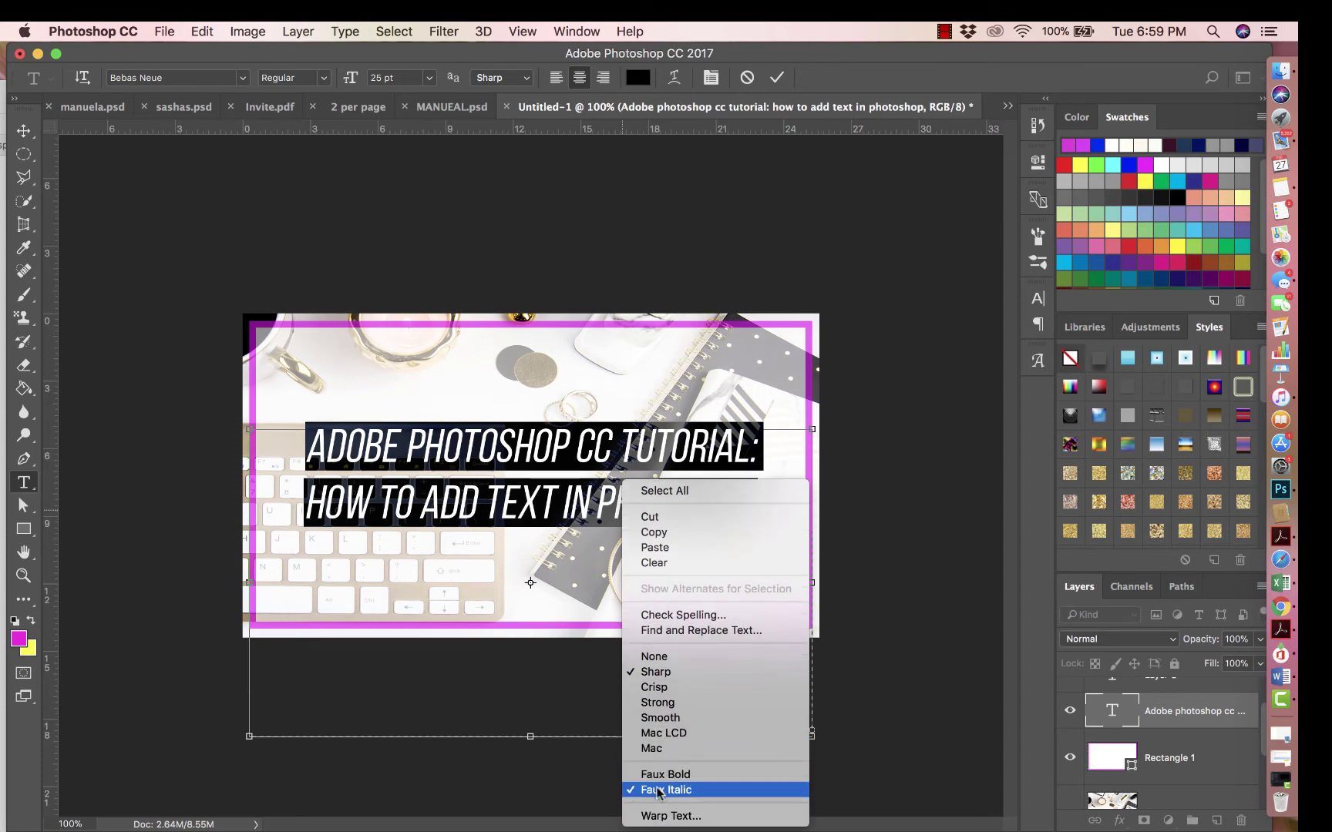
click(659, 788)
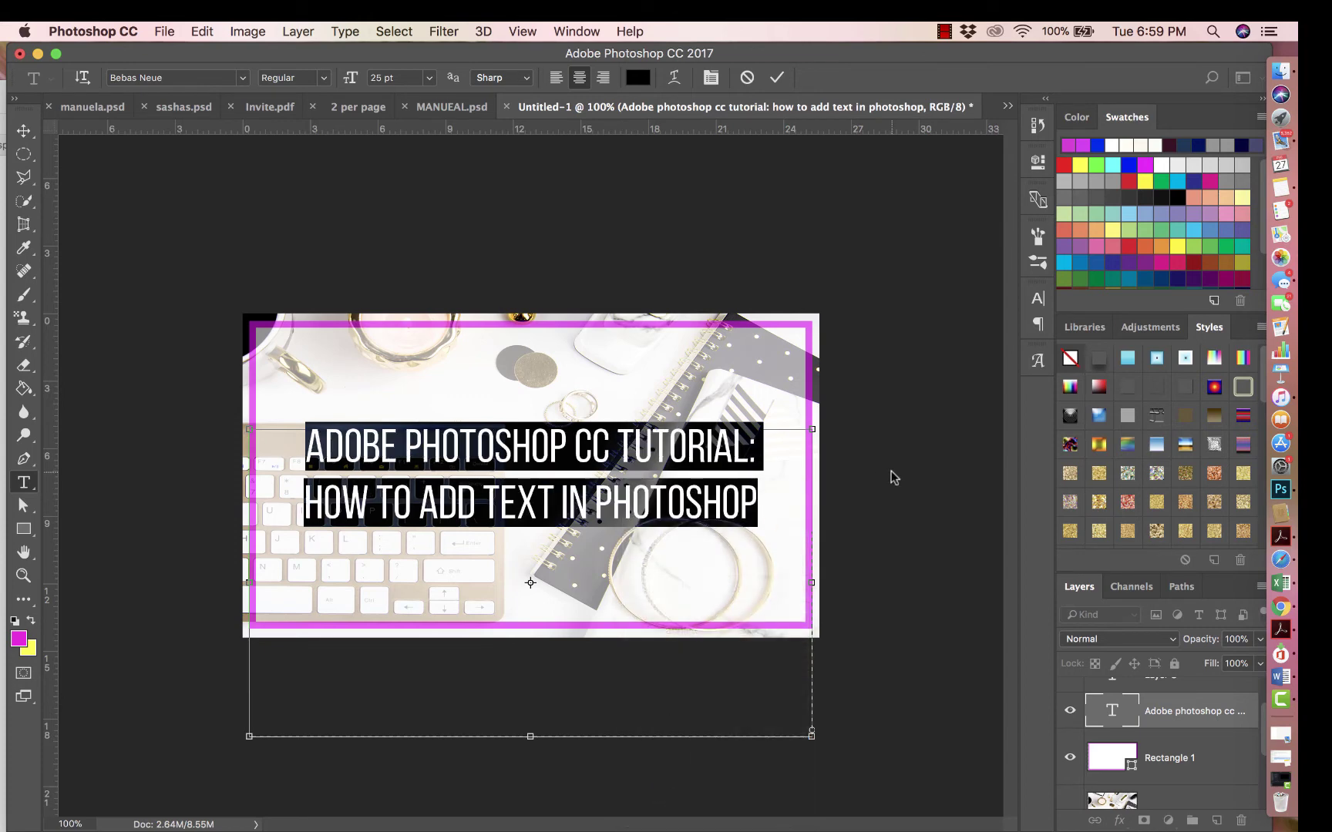
click(899, 410)
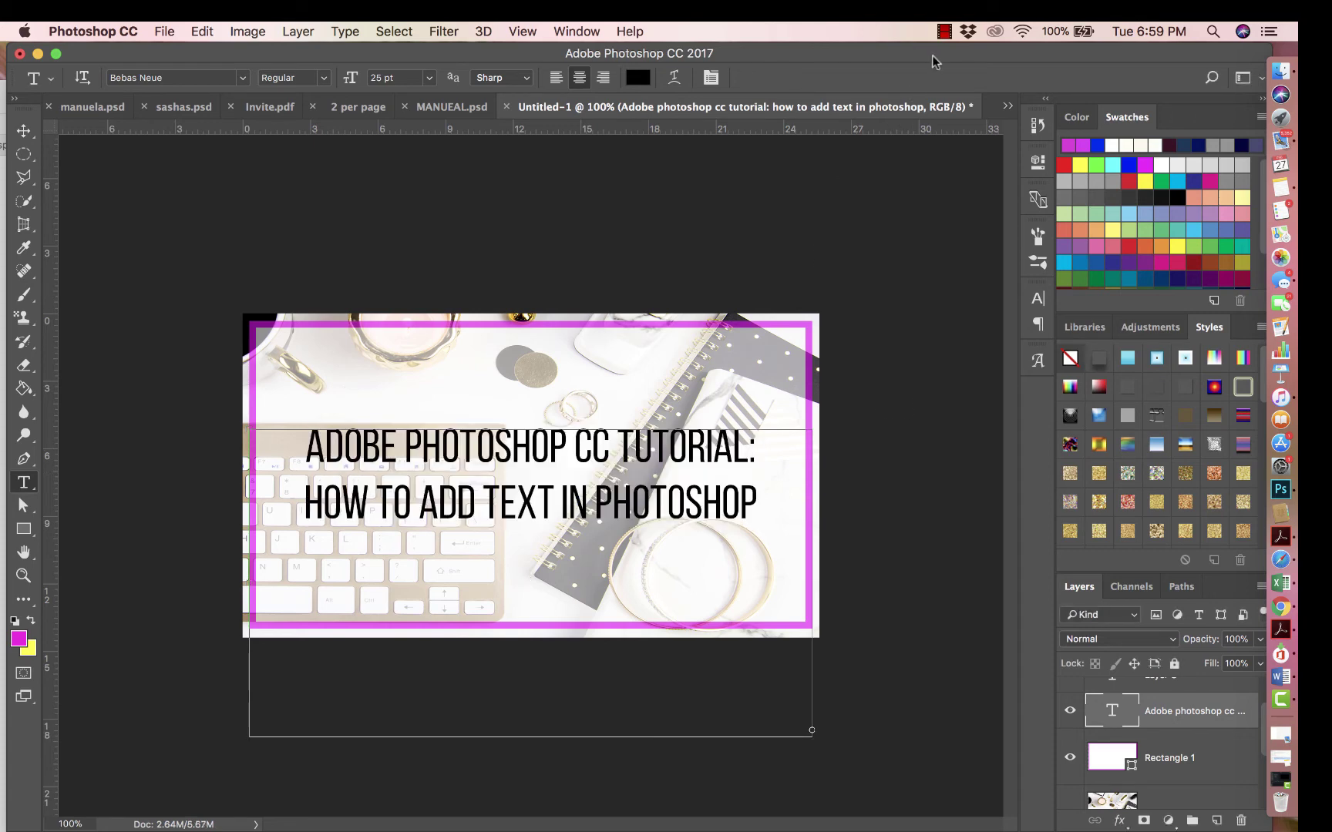
Open Layer 3's blending options and close them without changes.
drag(934, 56, 878, 56)
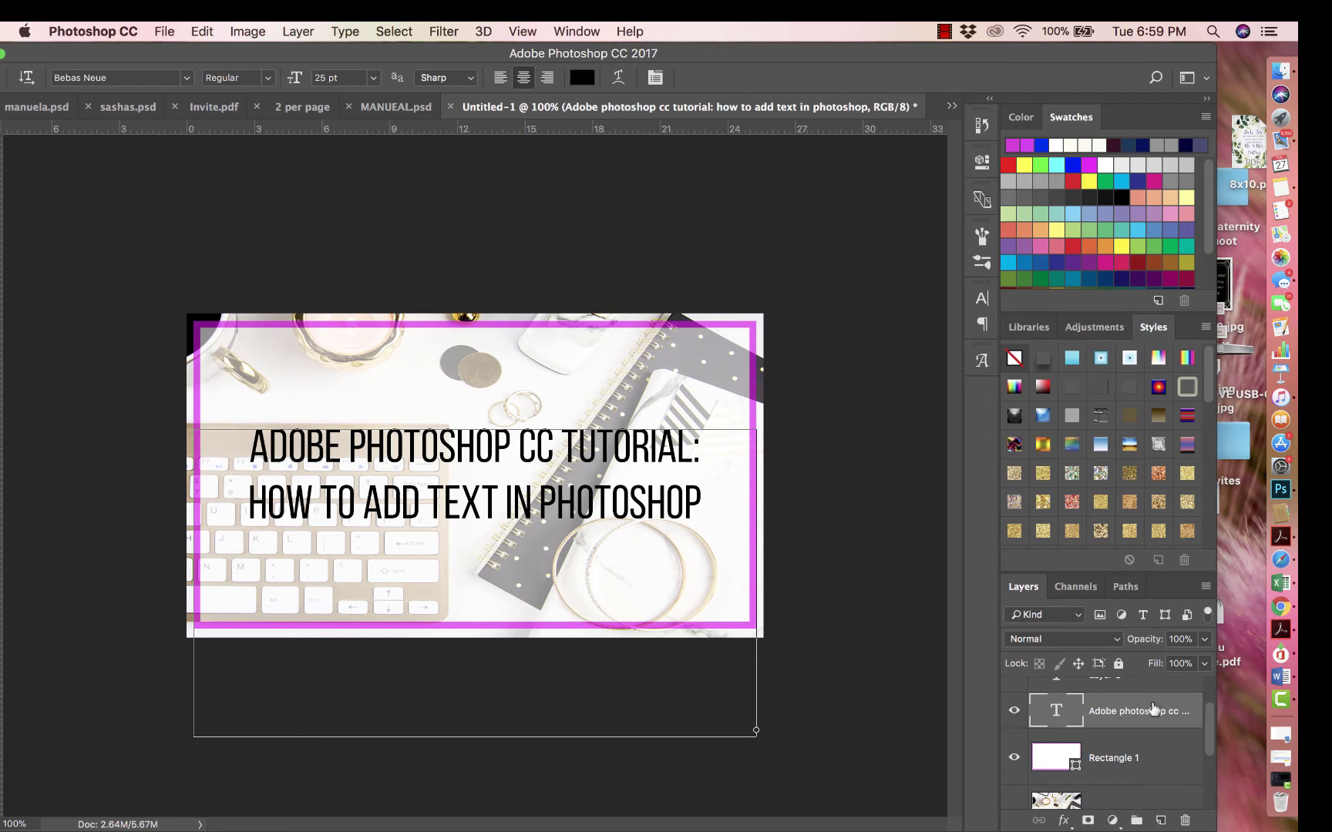
right_click(1153, 707)
click(1161, 699)
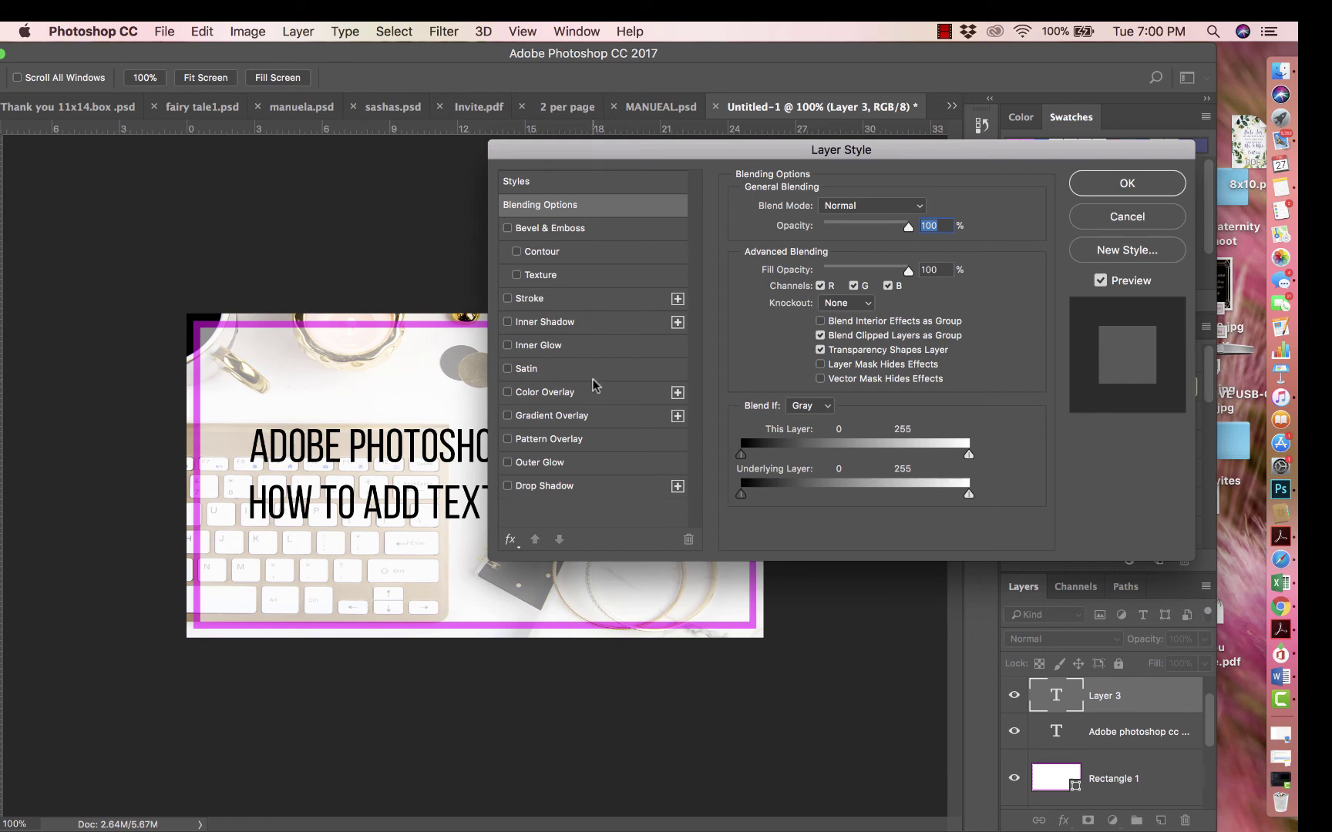
click(1102, 224)
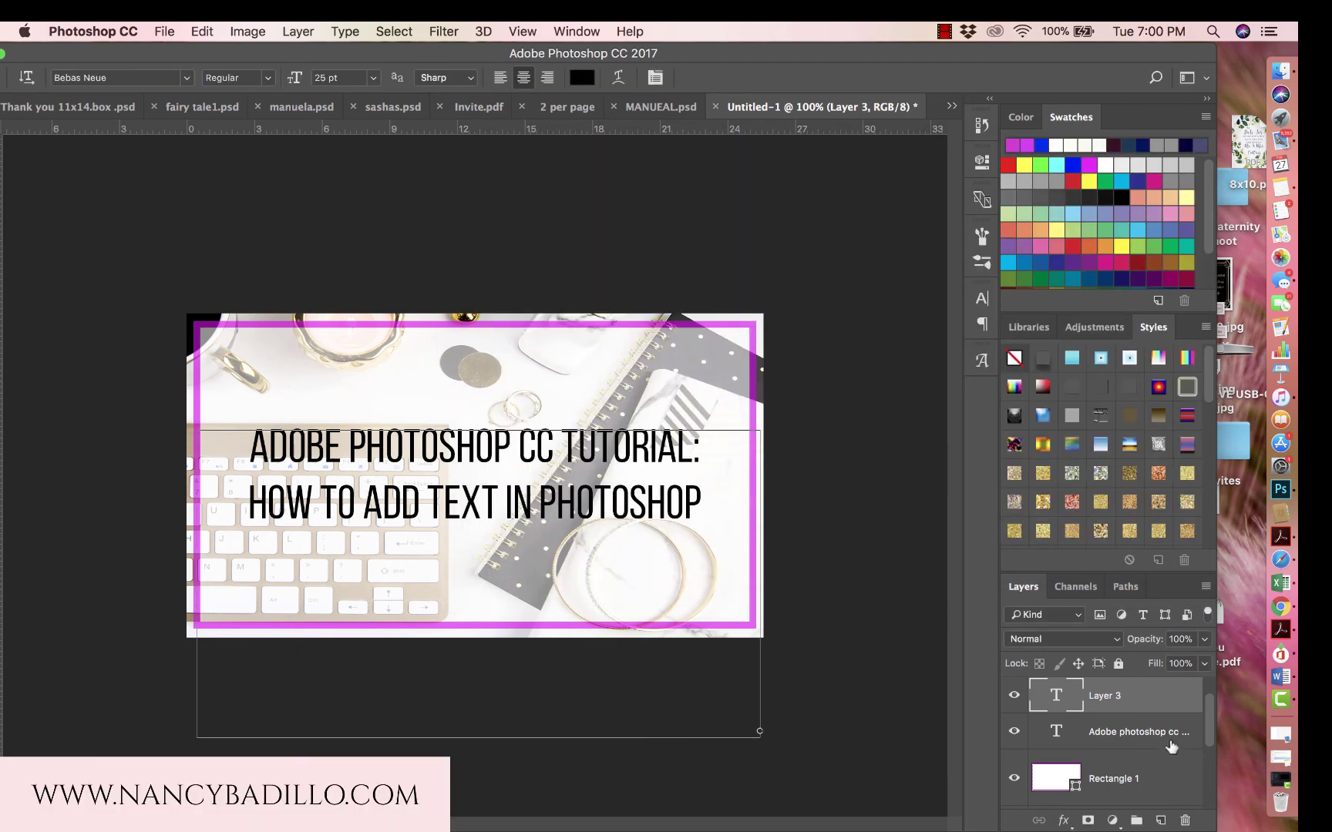
Open the title layer's Layer Style and enable Pattern Overlay.
click(1172, 734)
double_click(1184, 723)
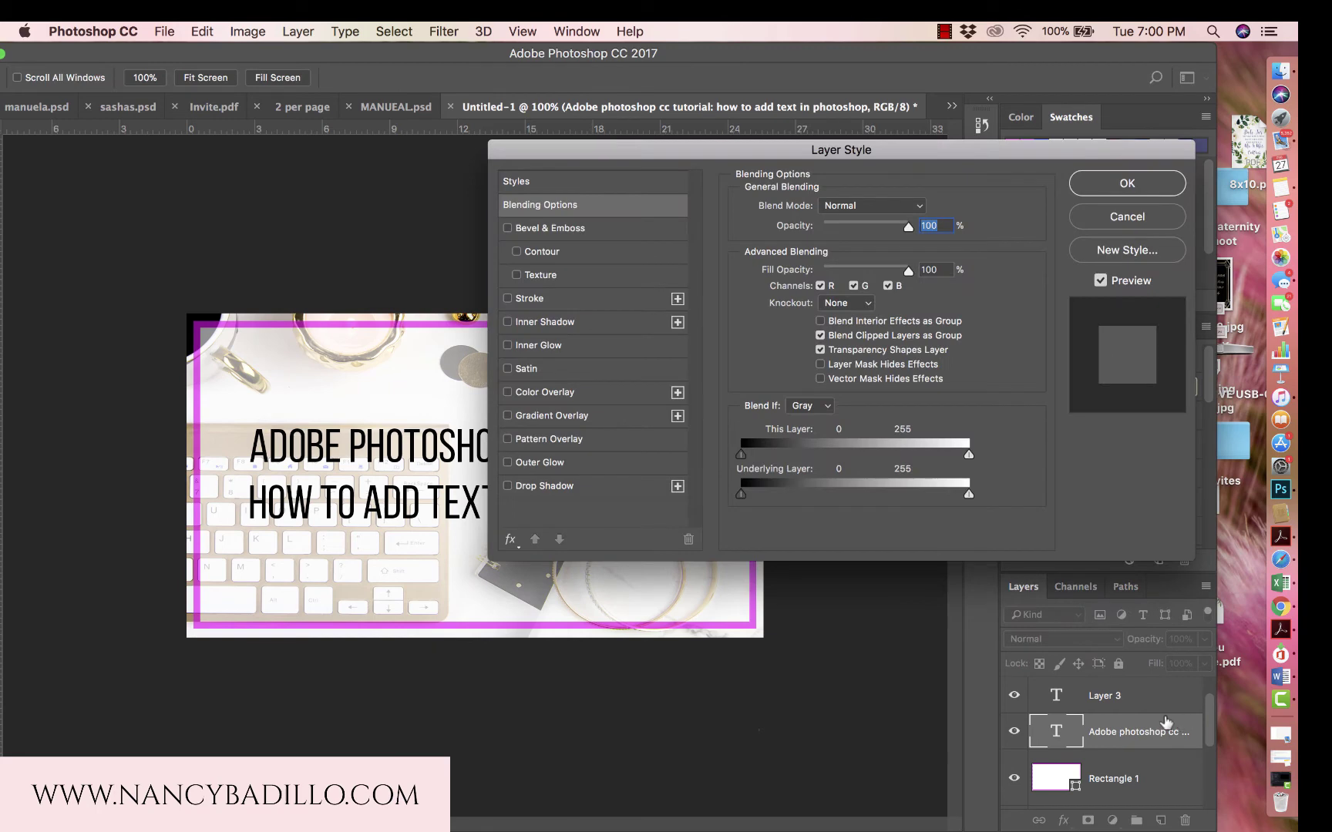
drag(640, 154, 810, 123)
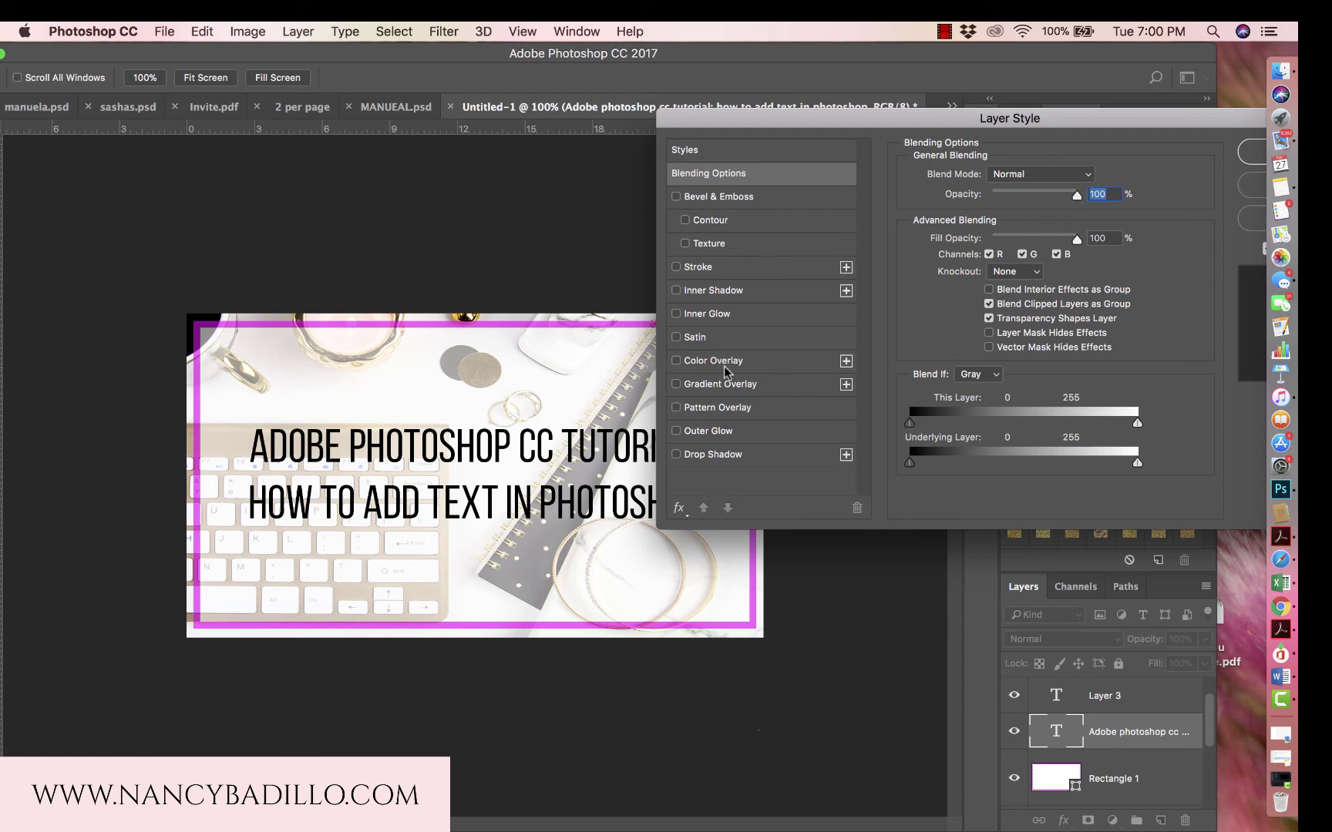
click(677, 409)
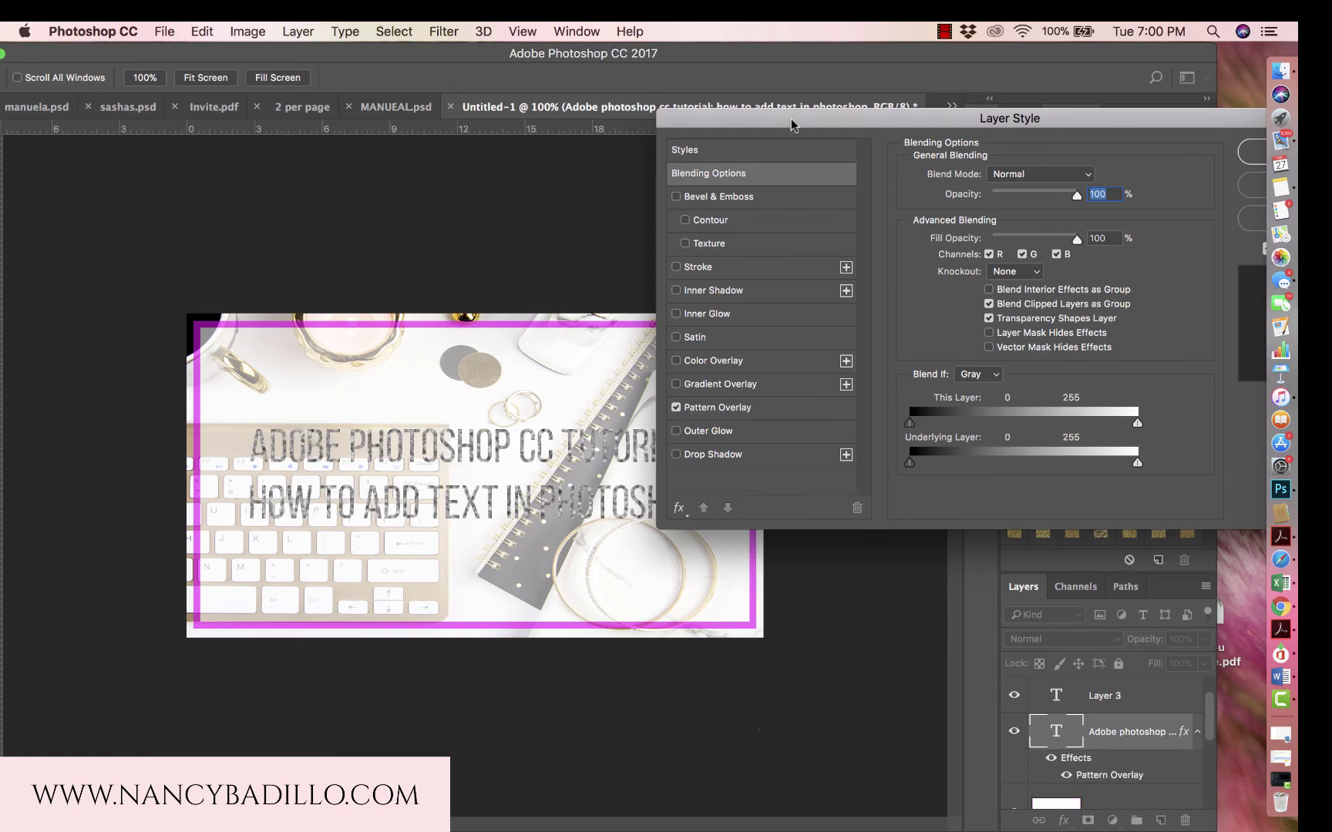
drag(793, 125, 874, 108)
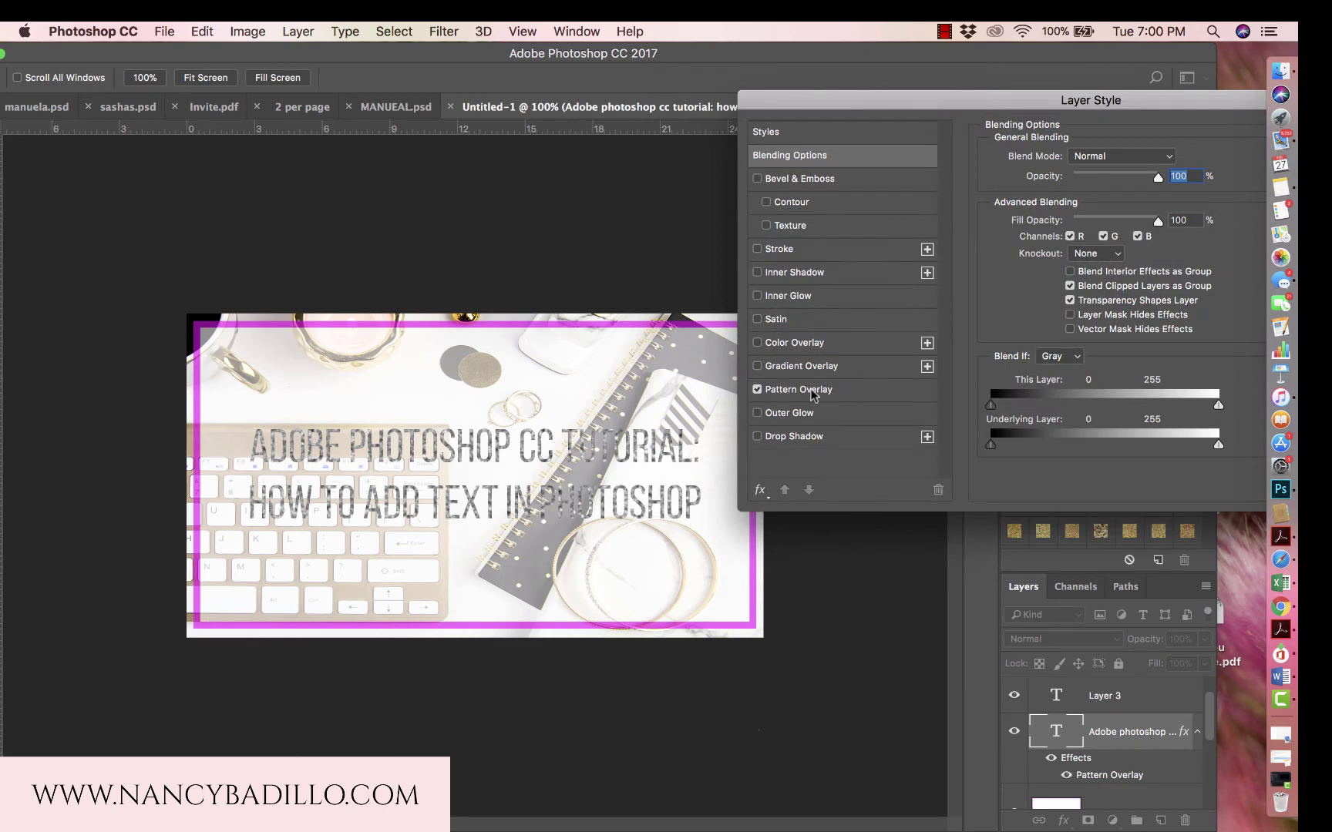
click(846, 393)
Try a series of gold patterns on the title, then replace the pattern overlay with a gradient overlay.
click(1108, 217)
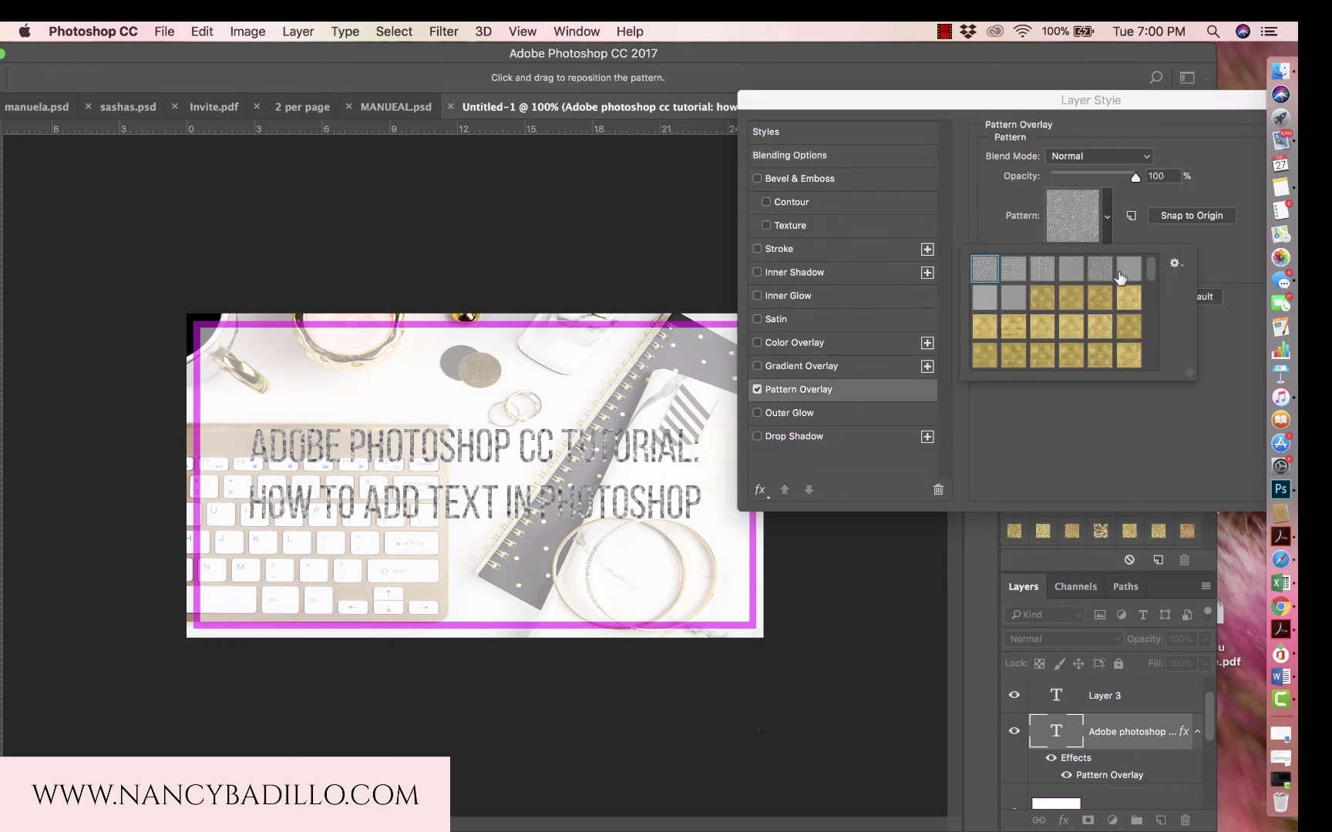
scroll(1104, 318, down, 3)
click(1102, 328)
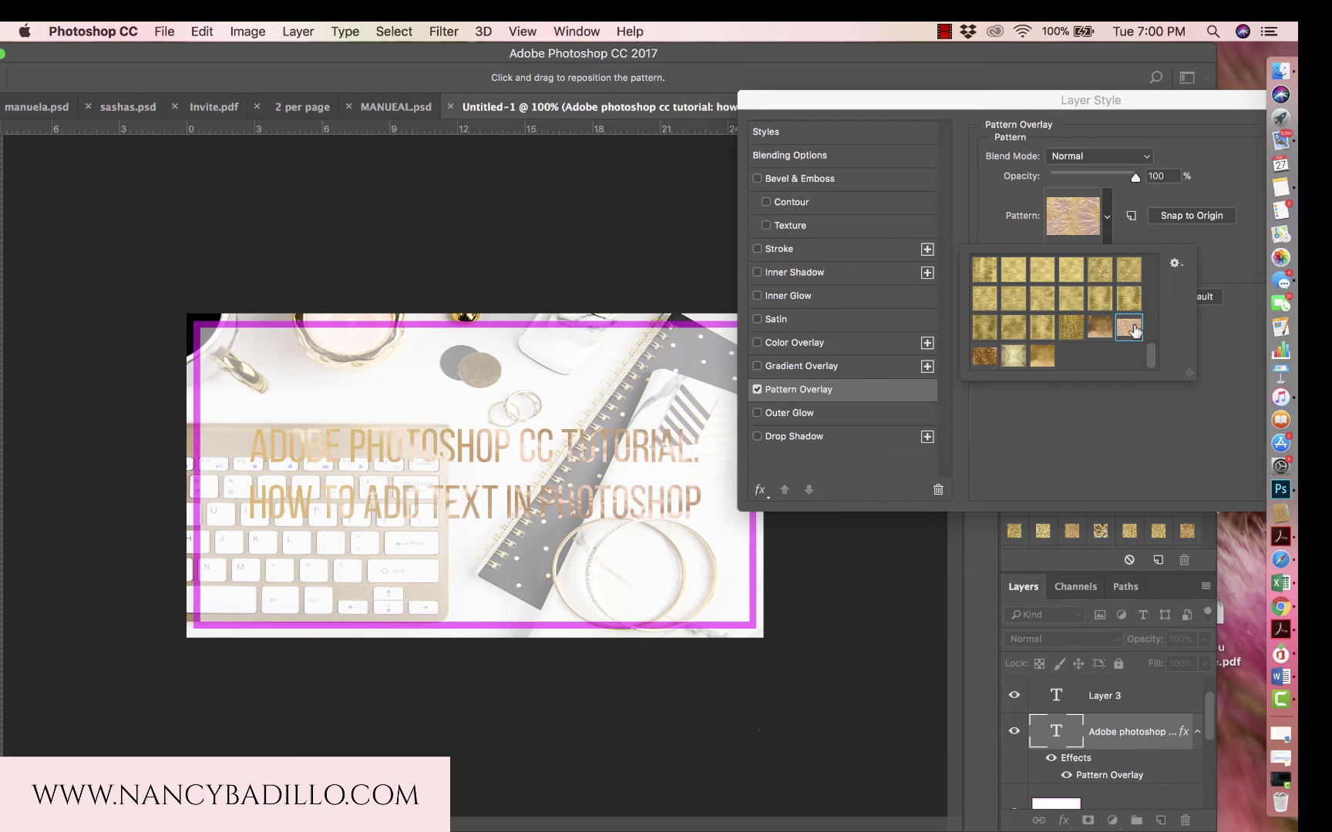
click(1042, 355)
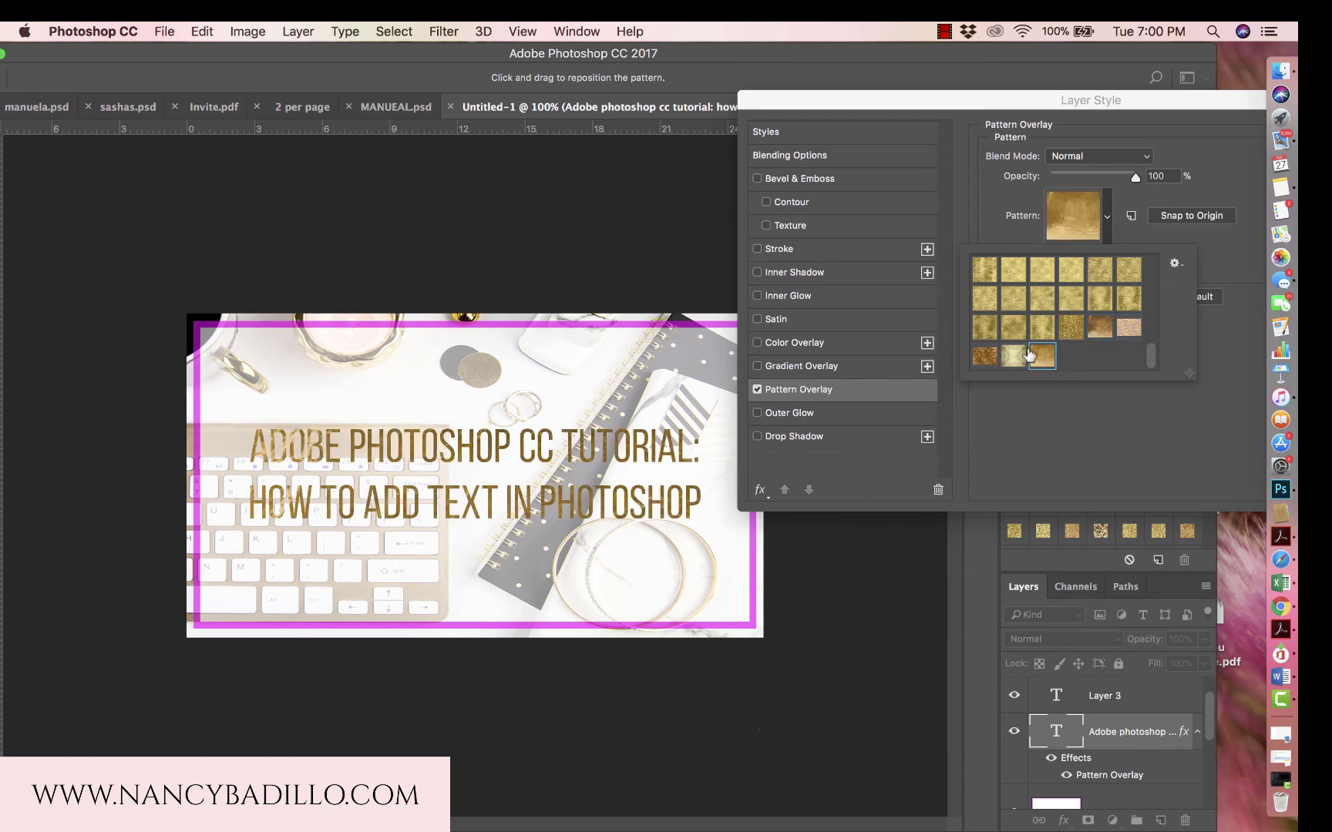
click(1017, 303)
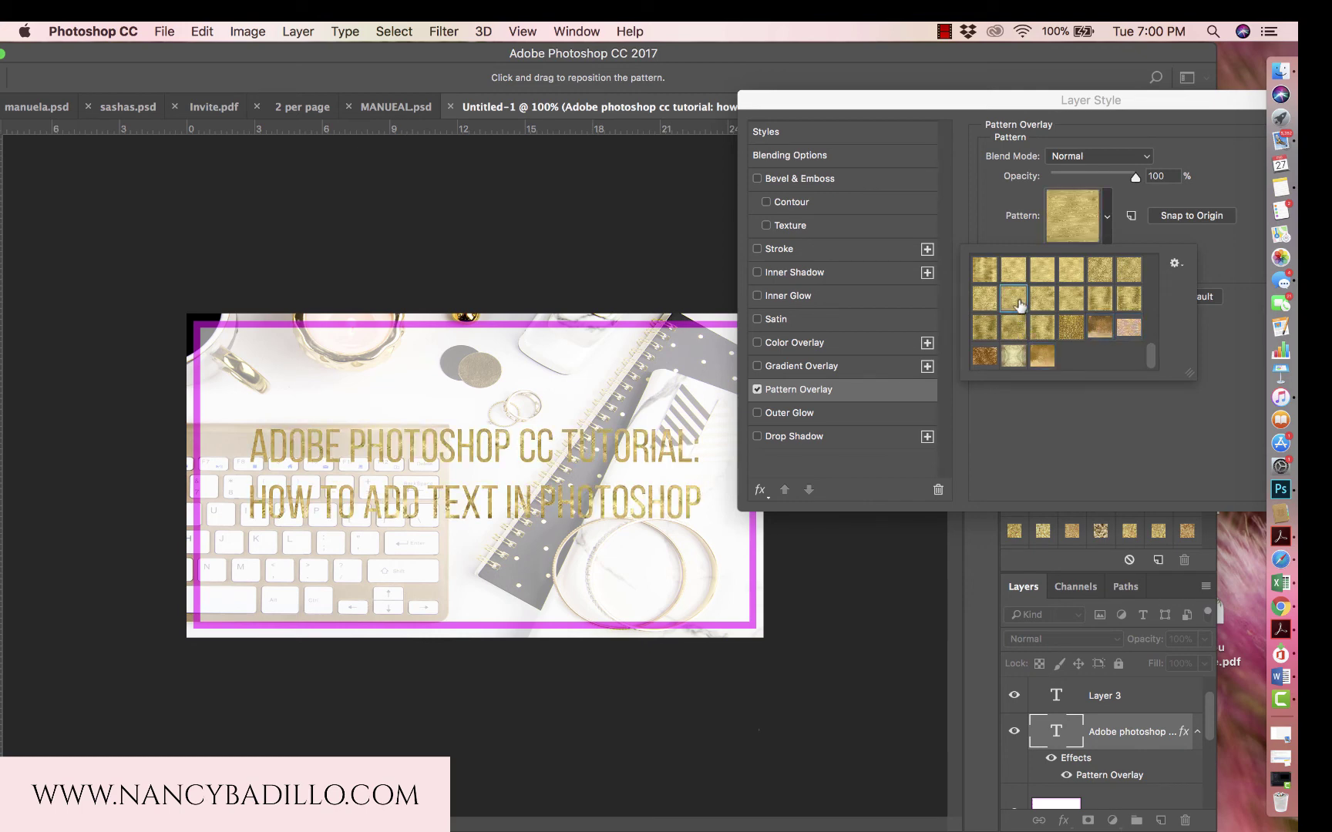
scroll(1017, 306, up, 2)
click(1014, 305)
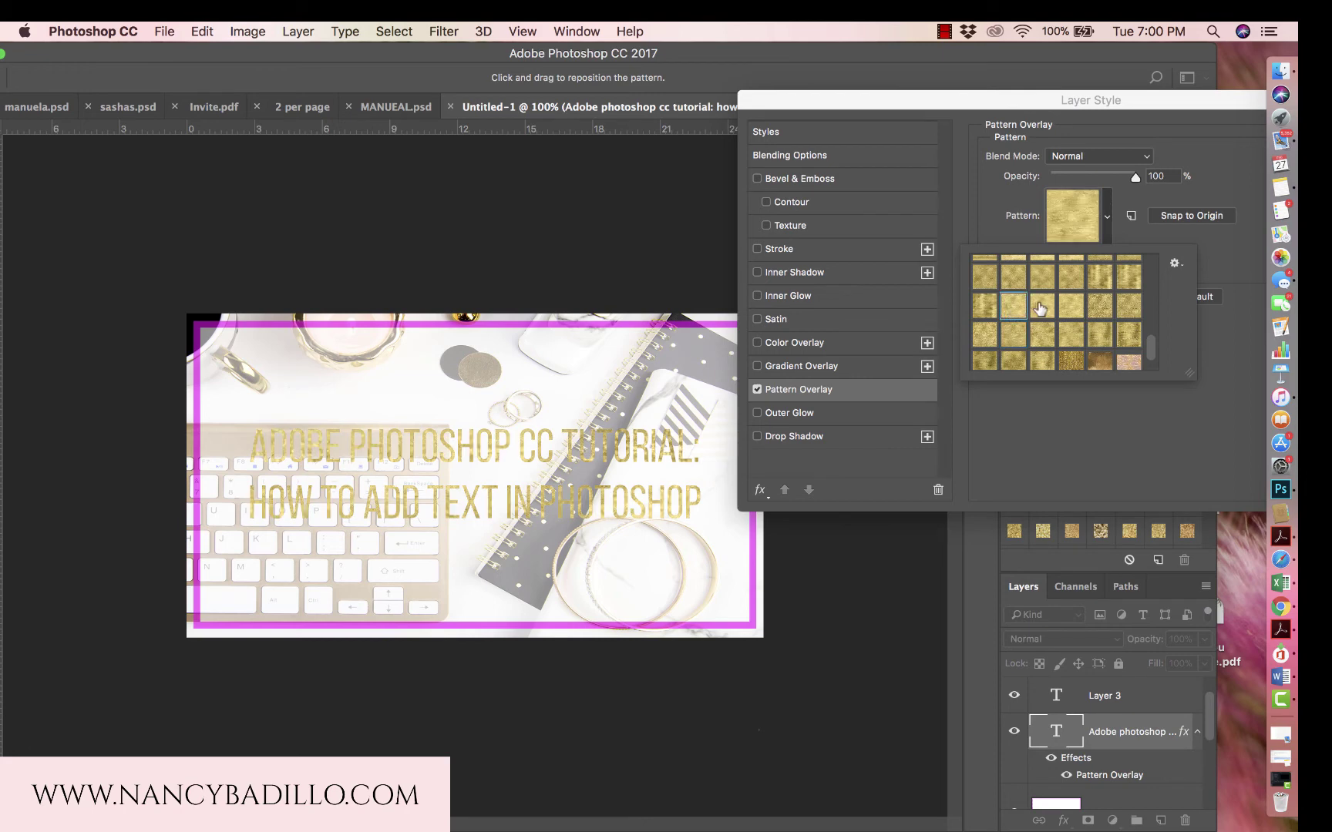
click(988, 335)
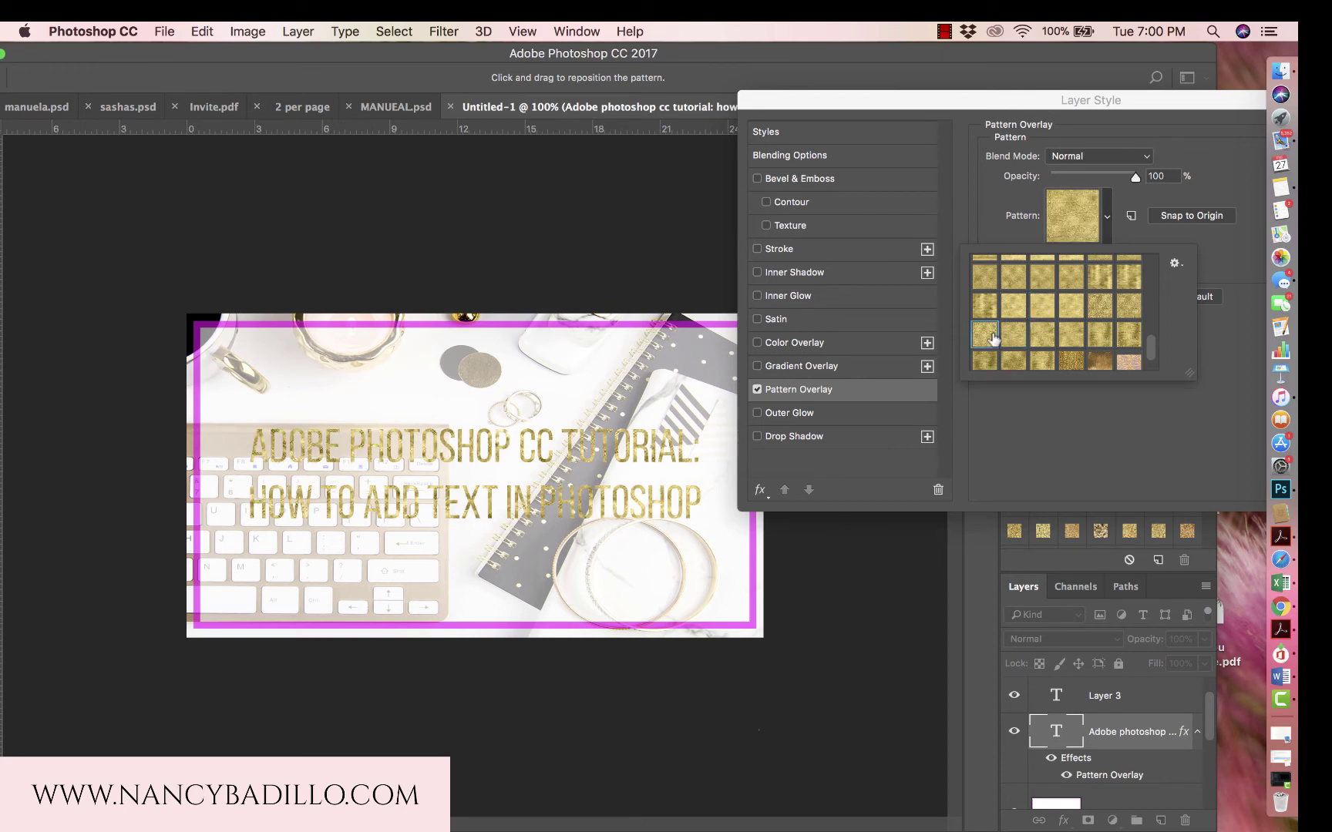
click(1016, 308)
scroll(1029, 316, up, 2)
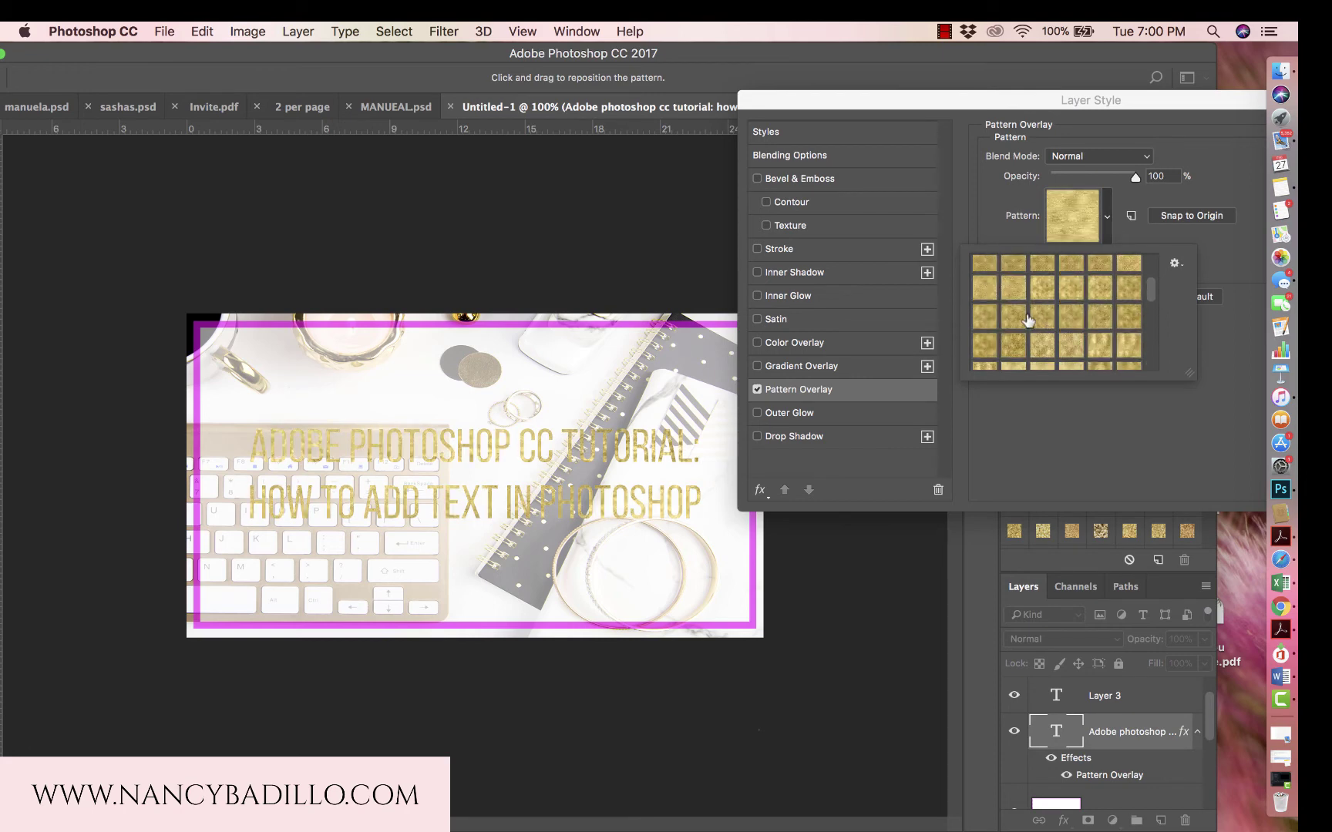
scroll(1027, 318, up, 2)
click(1016, 316)
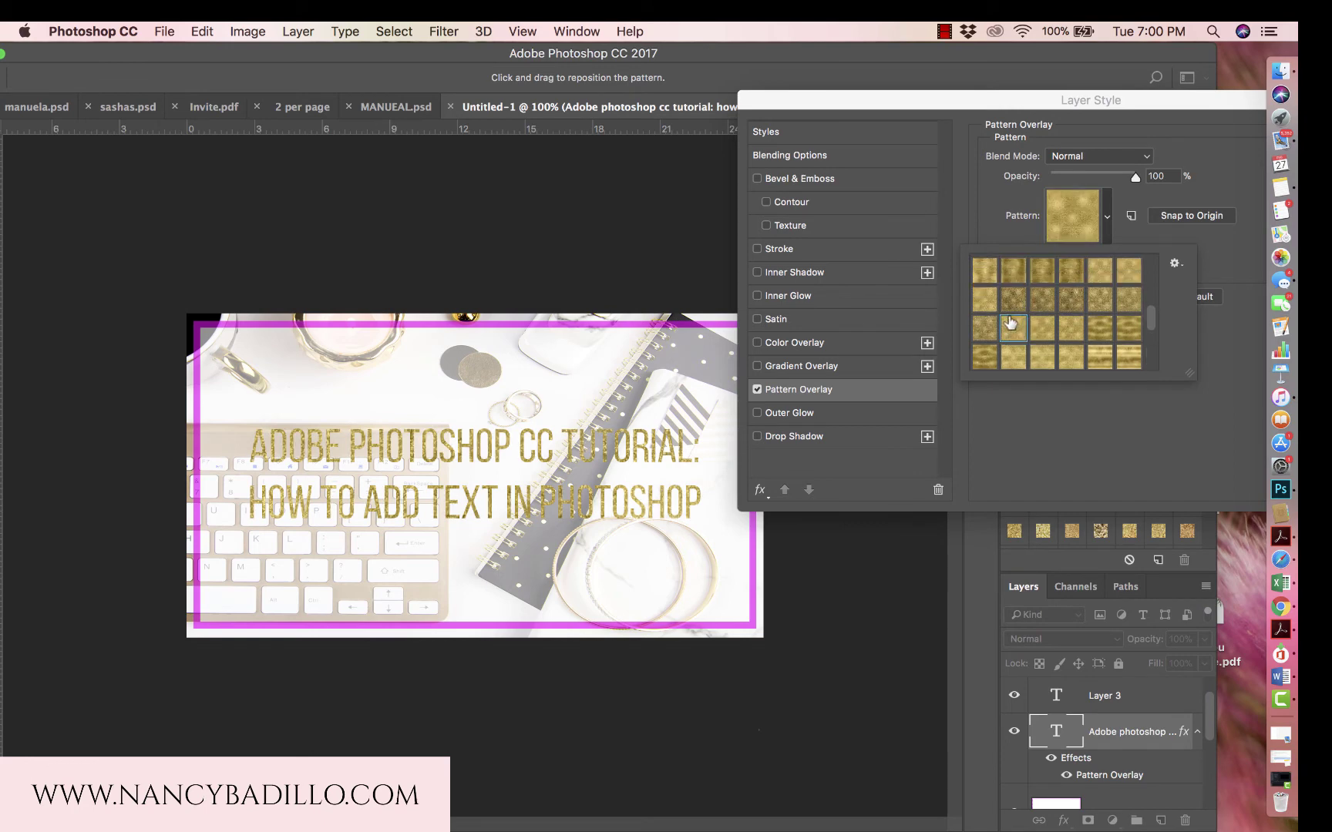
scroll(1031, 311, up, 1)
click(1042, 312)
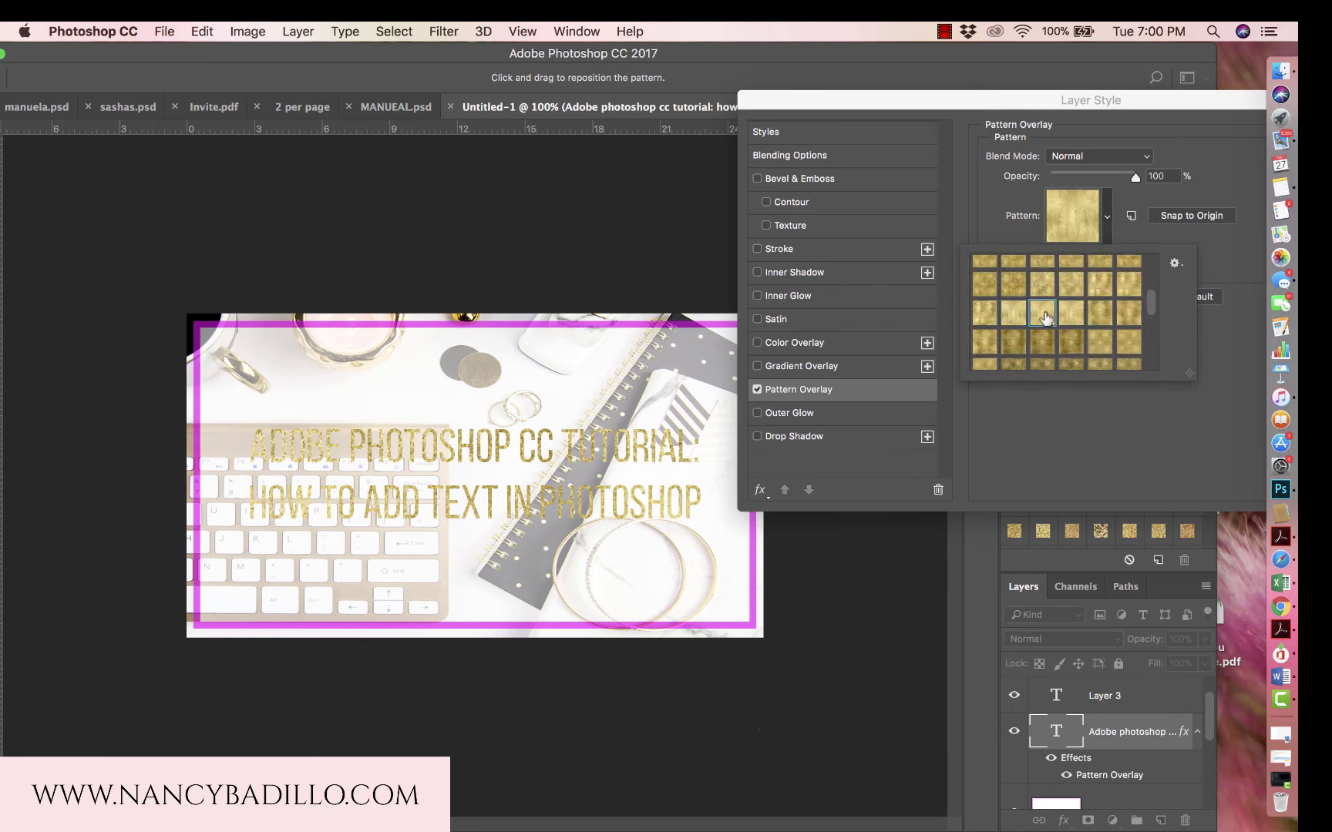
scroll(1072, 314, up, 1)
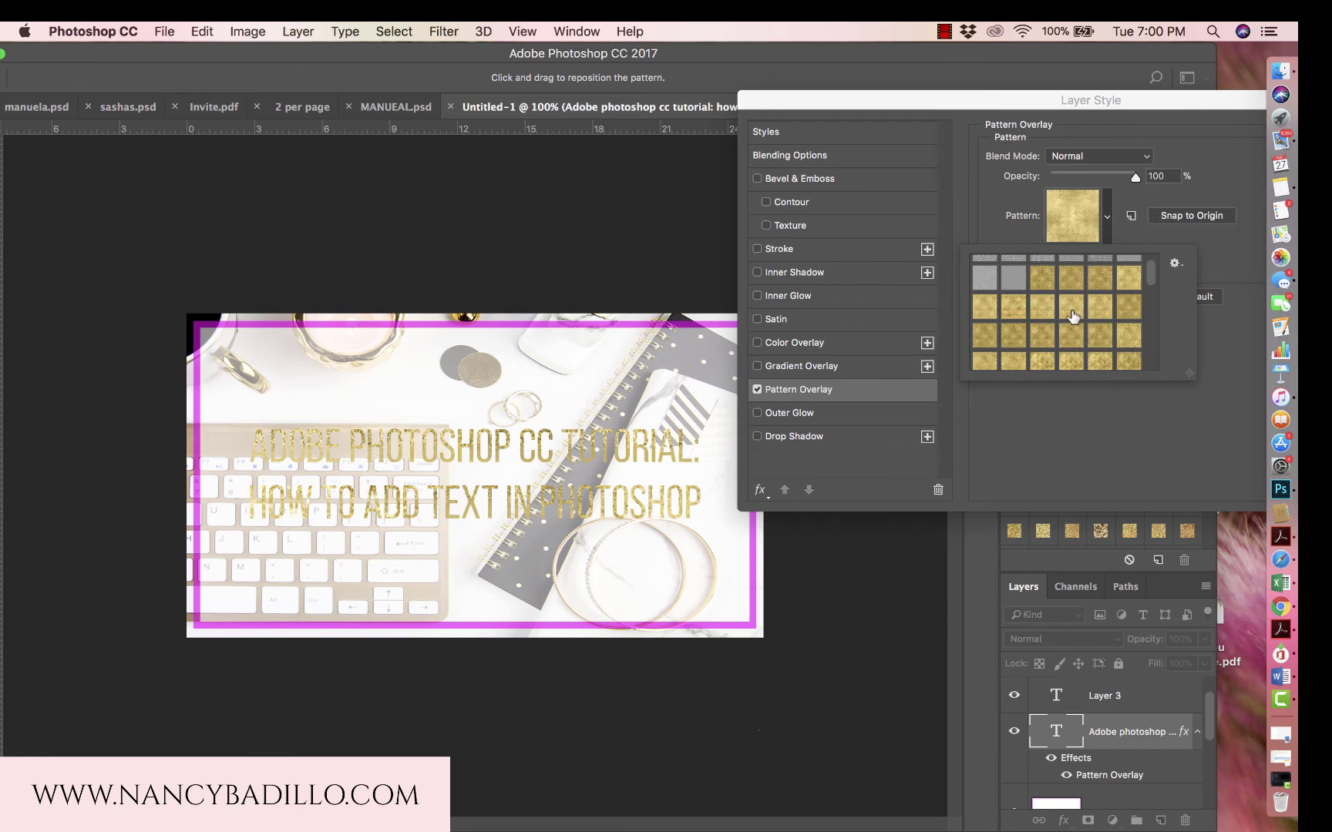
click(1072, 299)
scroll(1073, 300, up, 1)
click(1075, 299)
click(1069, 271)
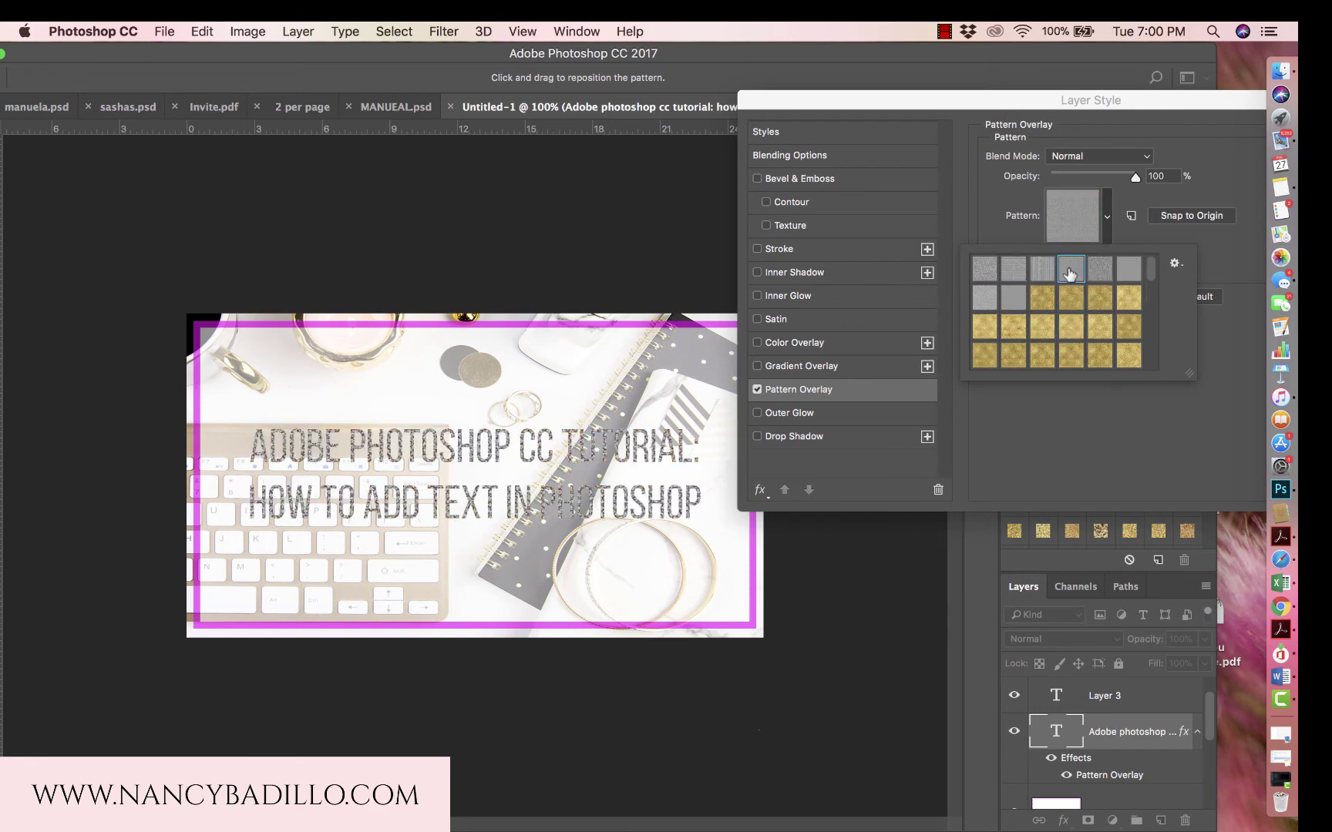
click(757, 390)
click(757, 366)
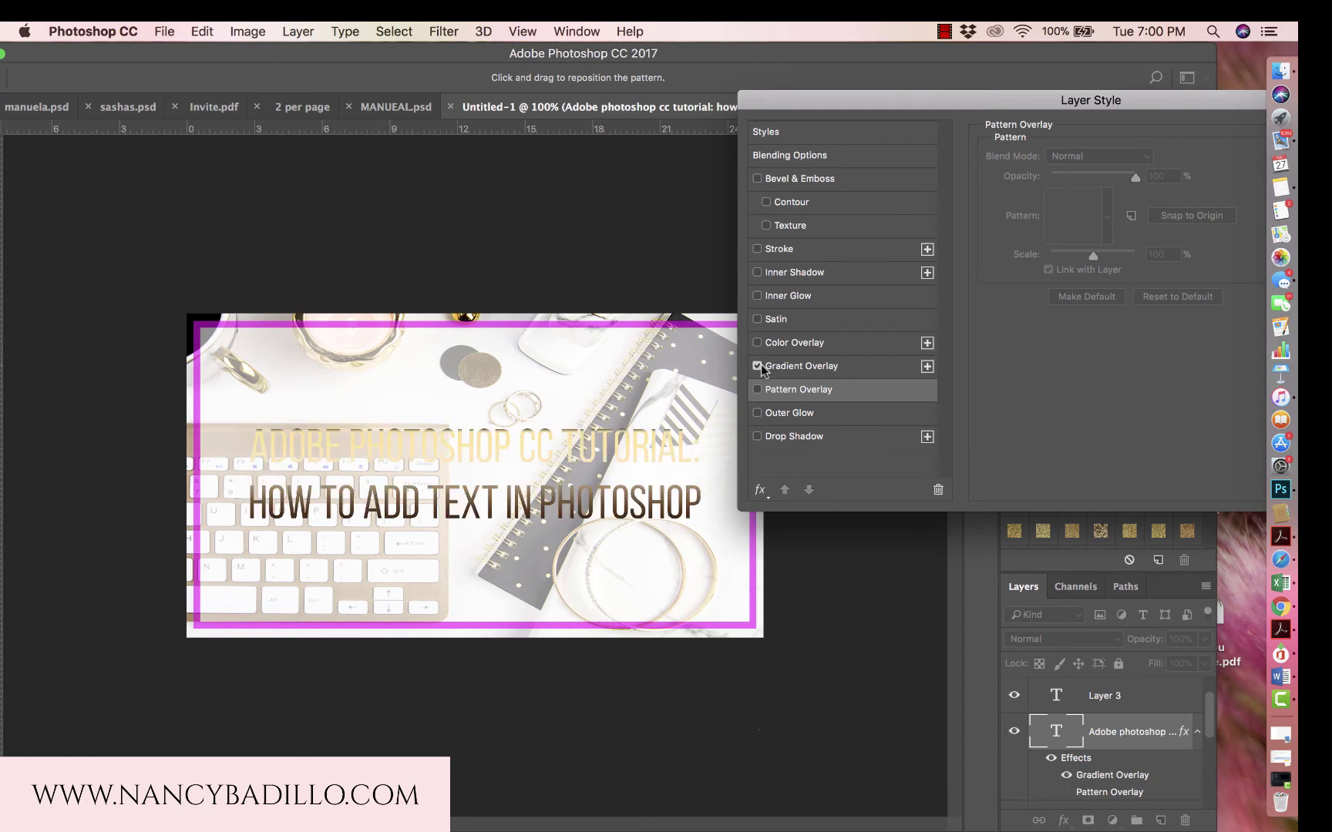
Try several gradient presets, settle on magenta Foreground to Transparent, and open the Gradient Editor.
click(844, 365)
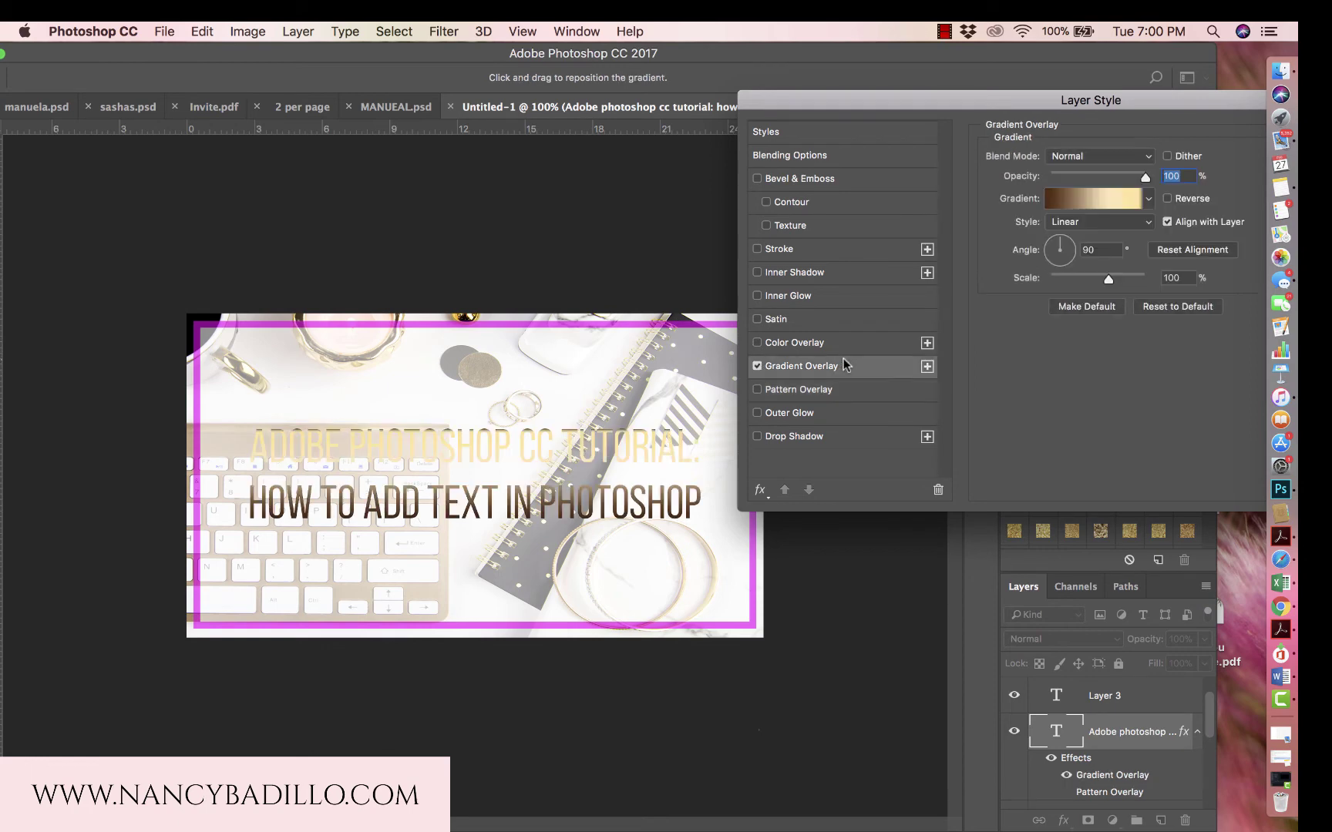
click(1148, 200)
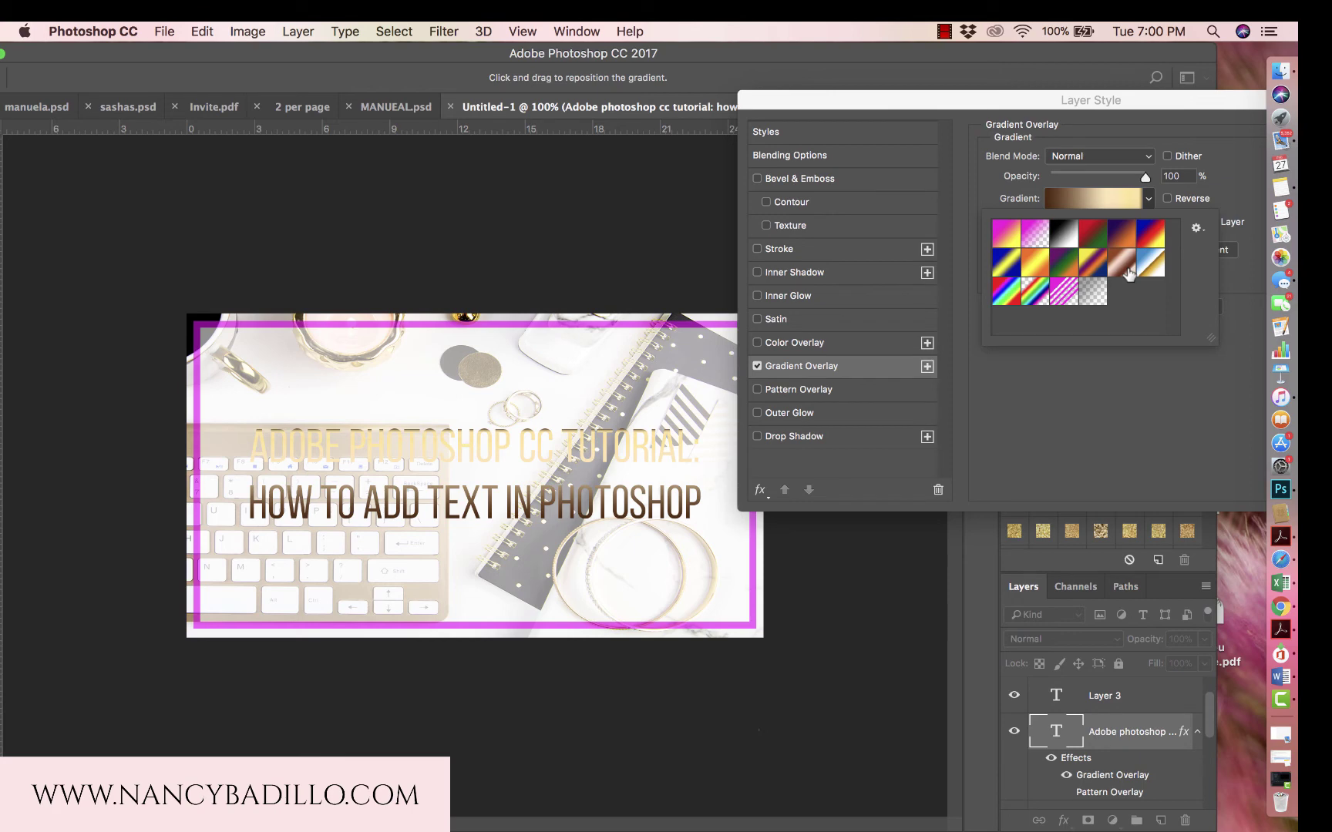
click(1090, 295)
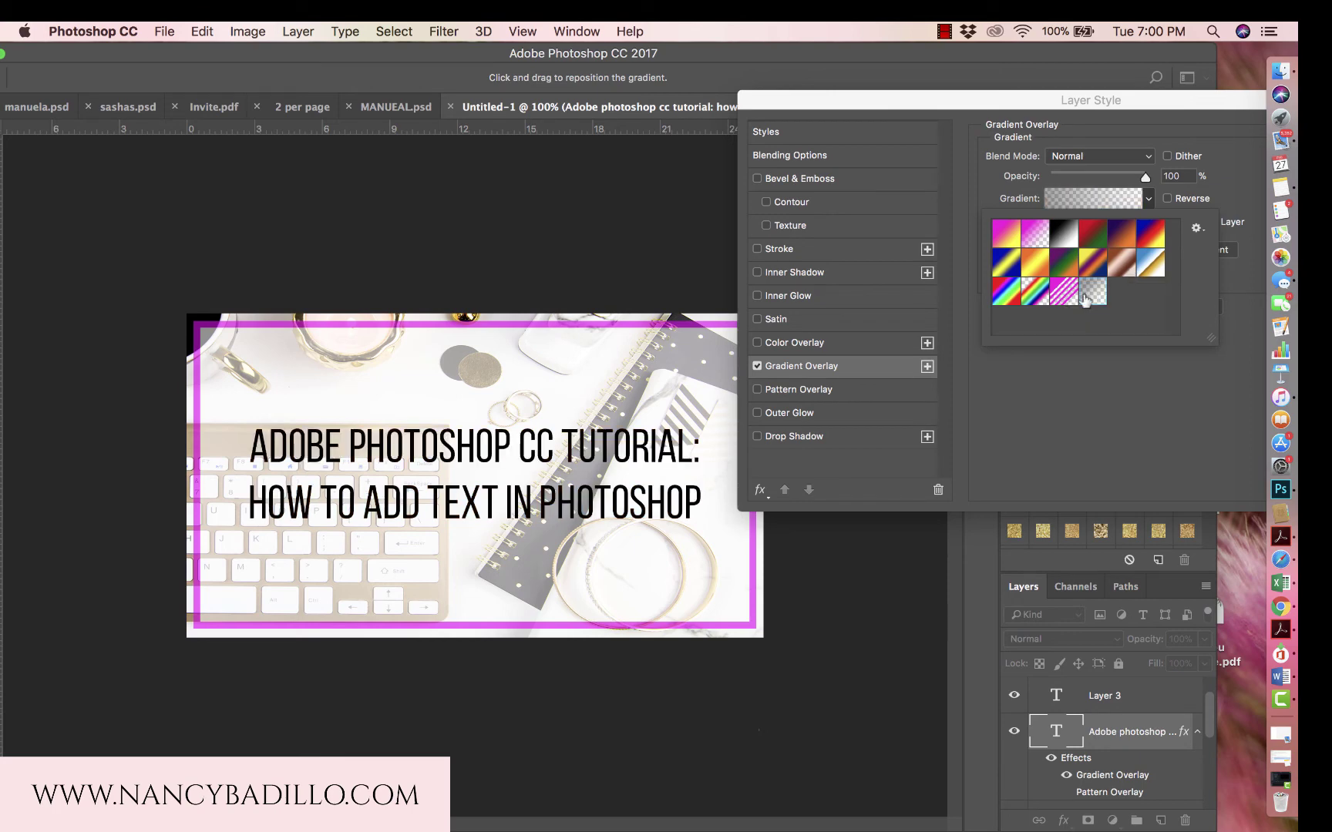
click(1063, 294)
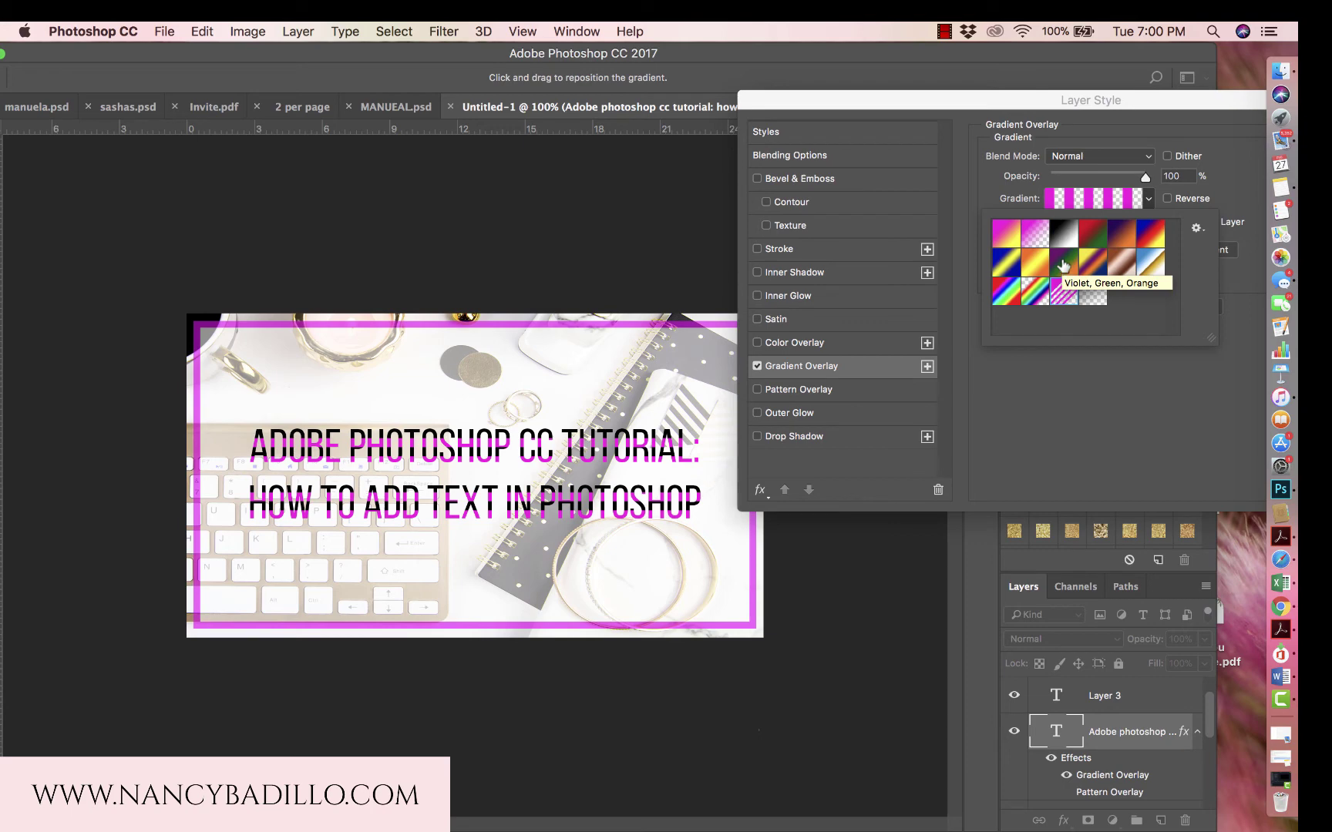
click(1063, 265)
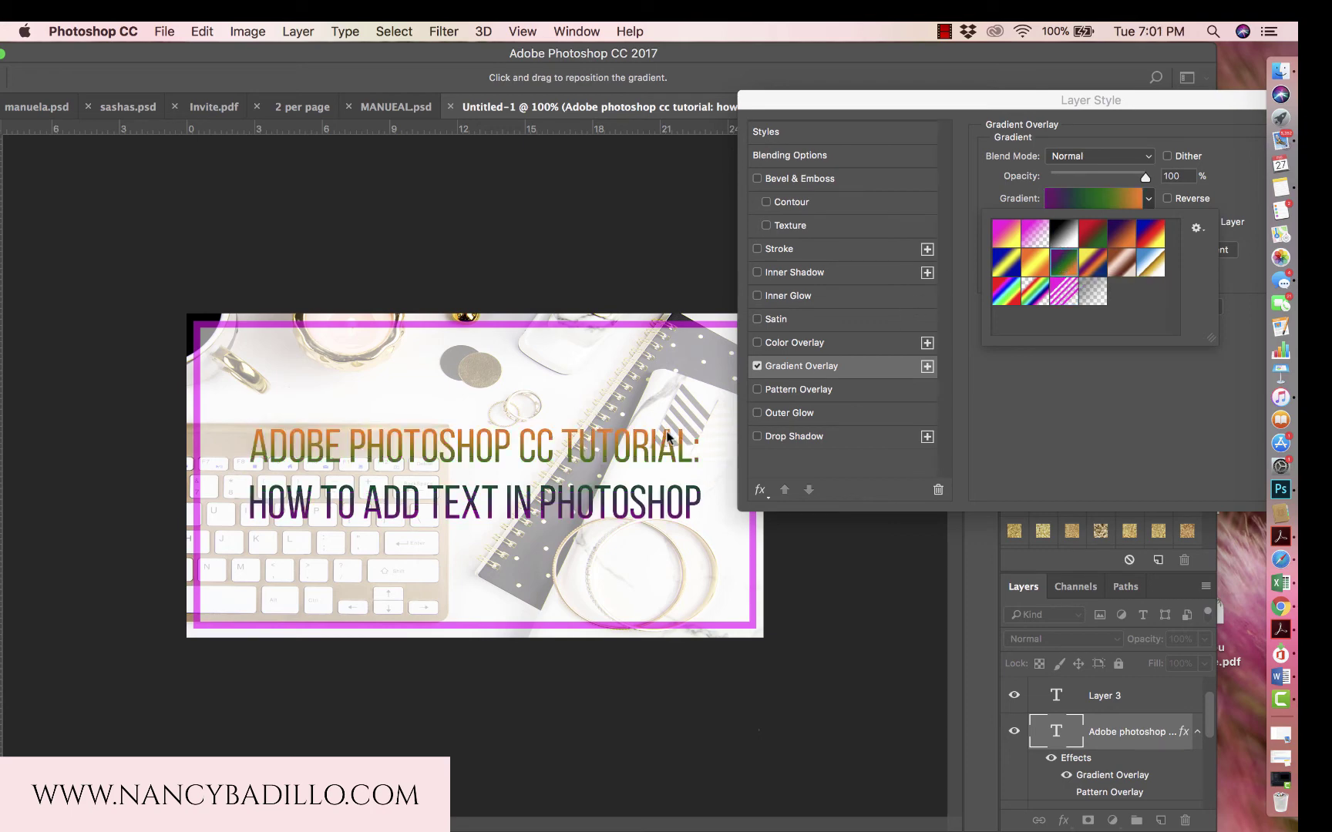
click(1035, 262)
click(1033, 239)
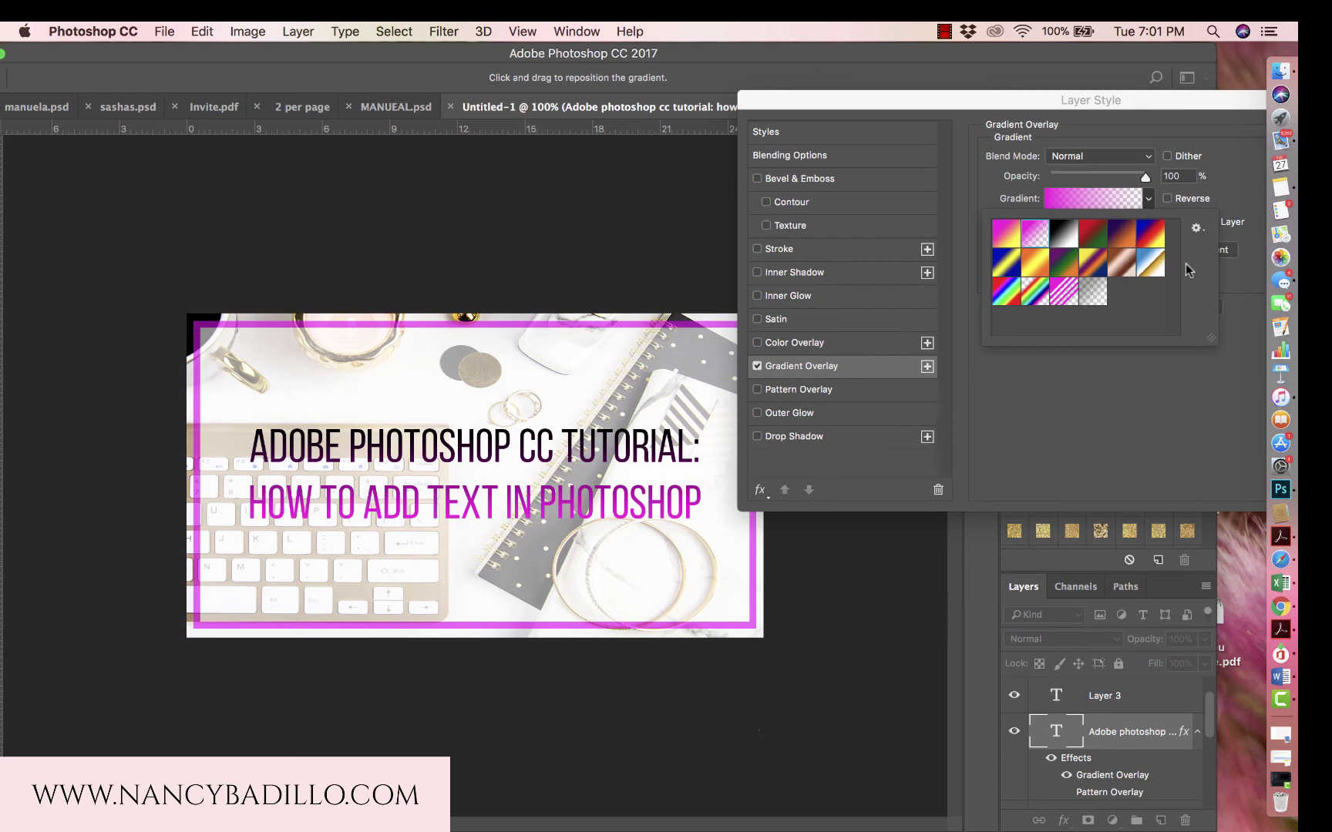
click(1147, 199)
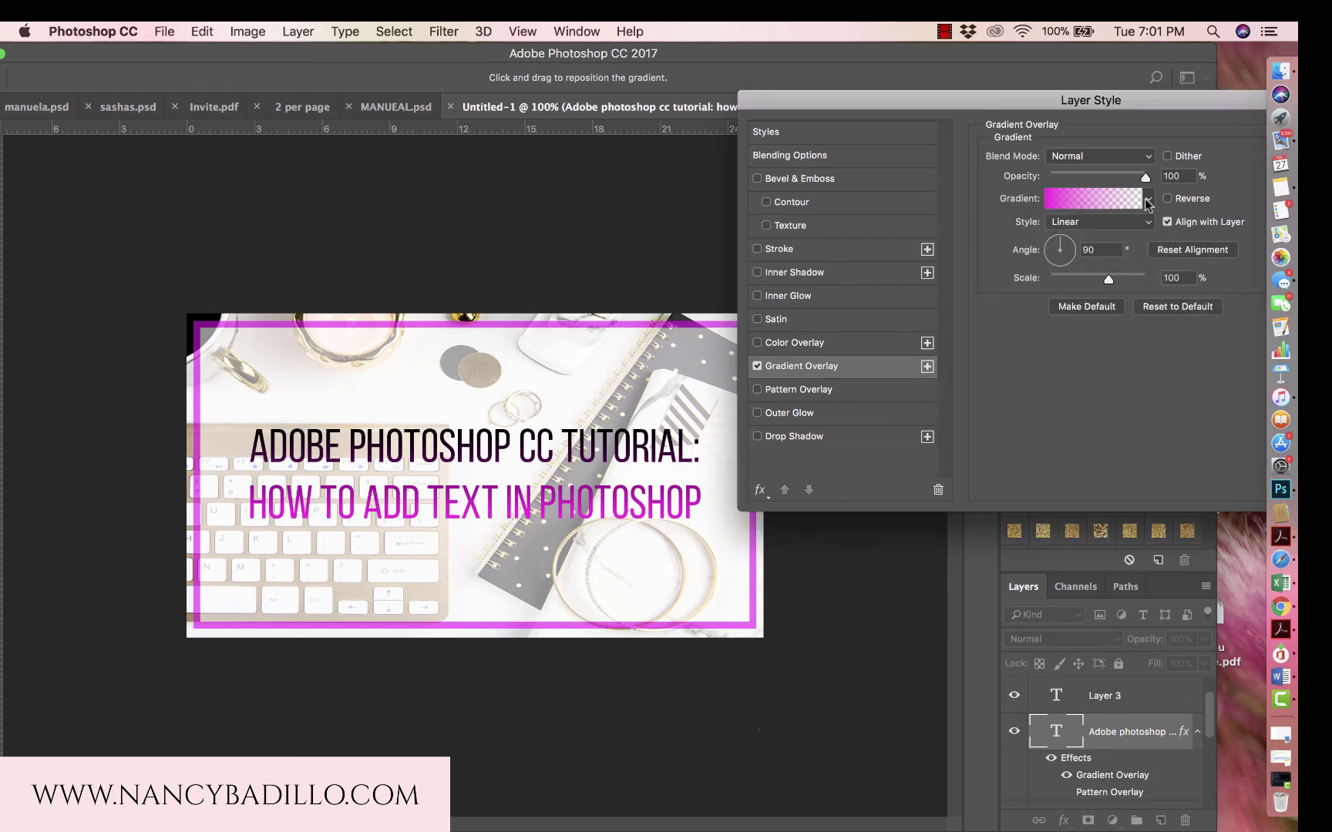
click(1092, 201)
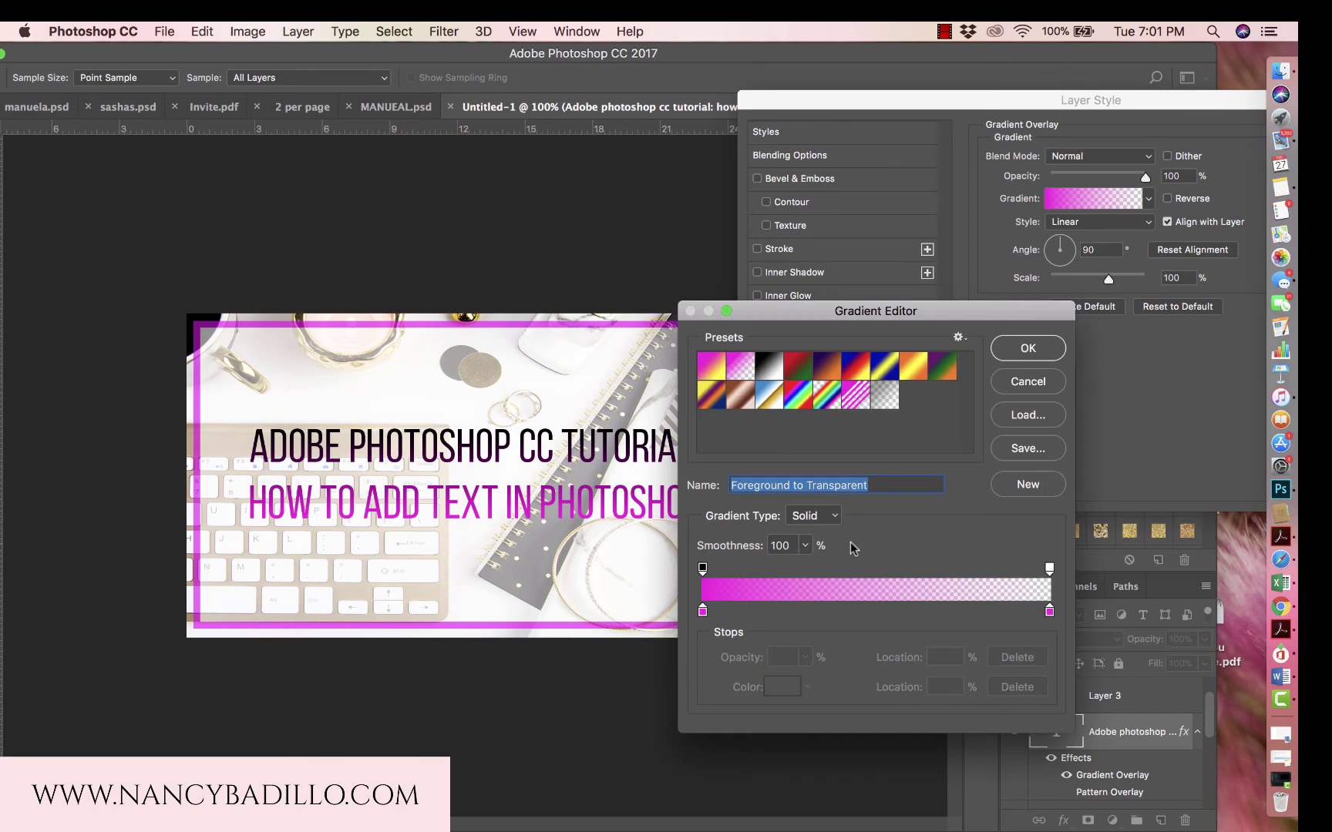
Drag the gradient's colour and opacity stops, add an opacity stop, then cancel all edits.
drag(703, 613, 946, 612)
click(1049, 611)
drag(1049, 611, 974, 609)
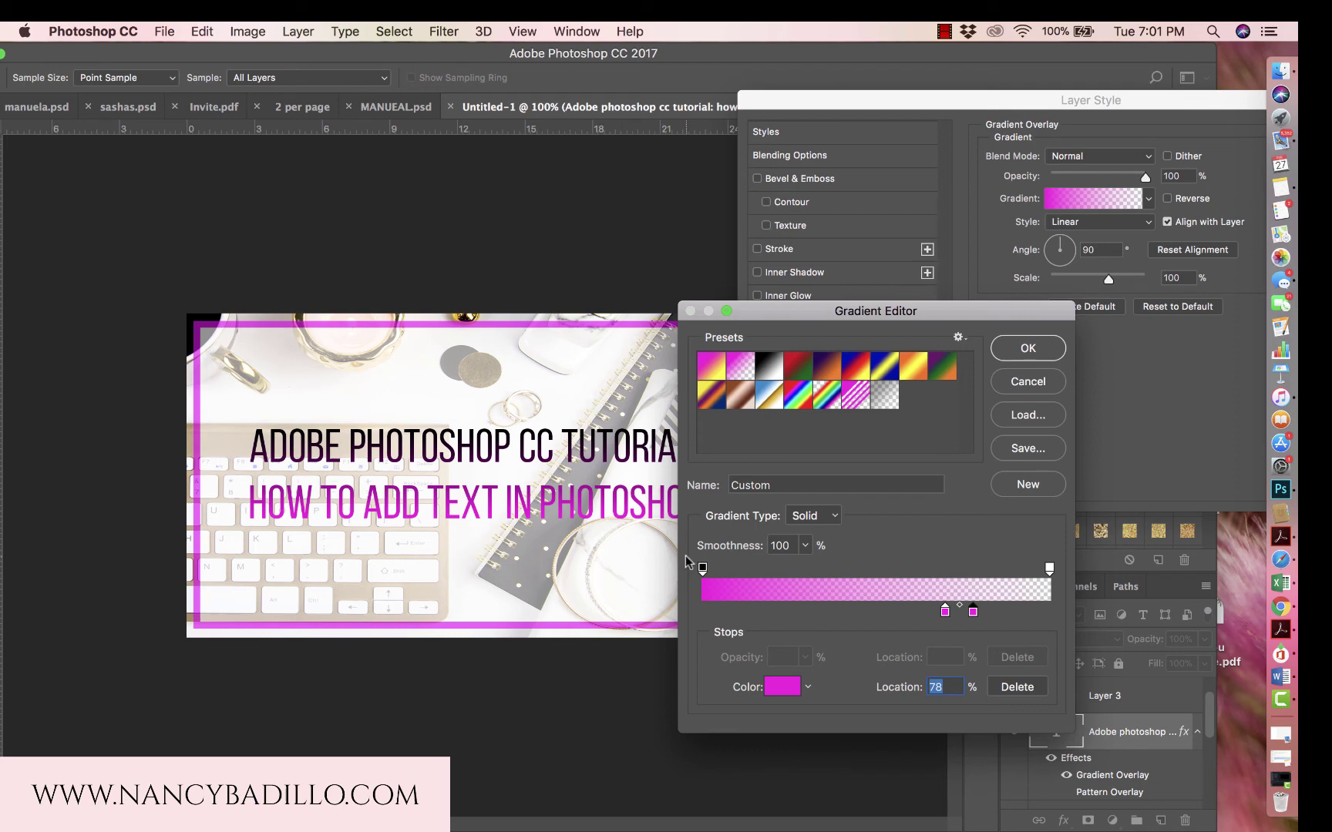
drag(701, 570, 916, 569)
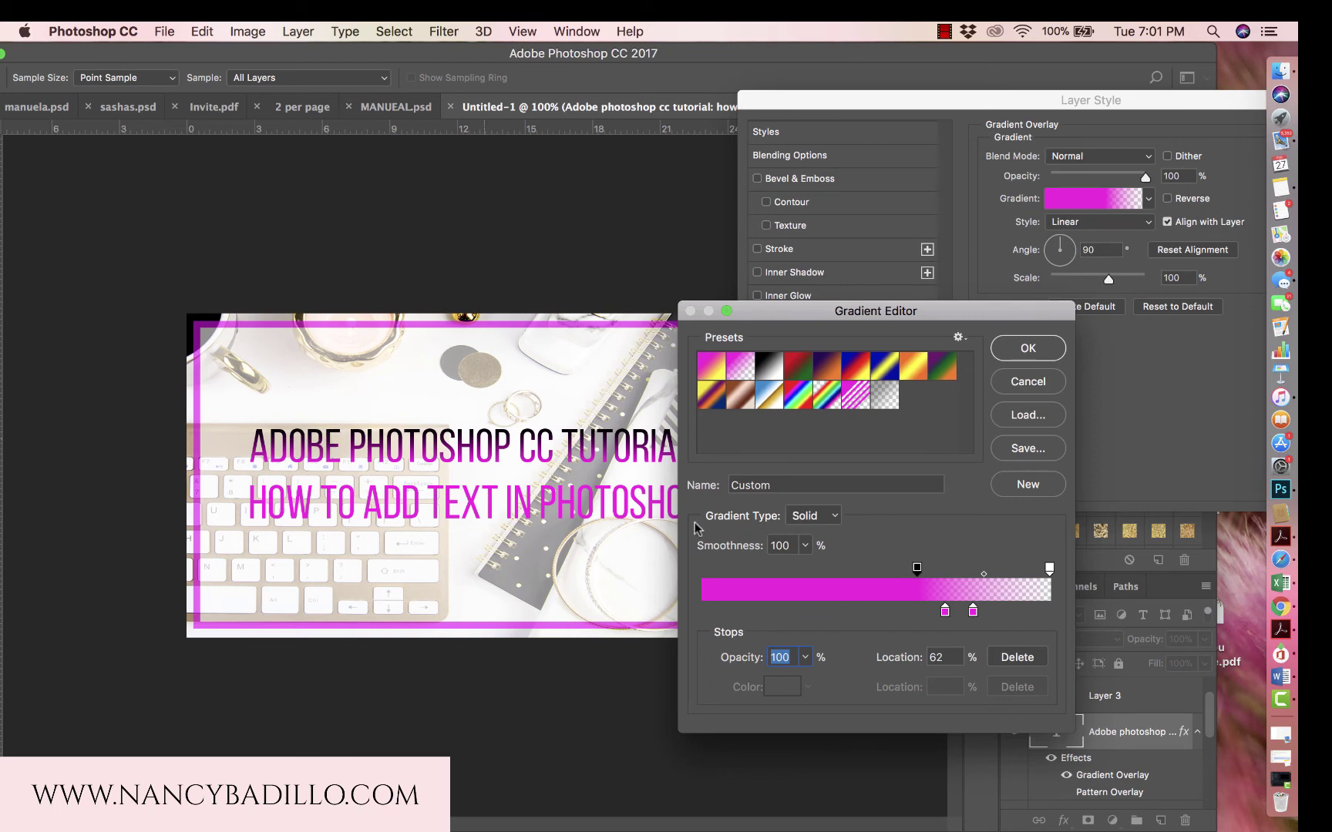
click(994, 569)
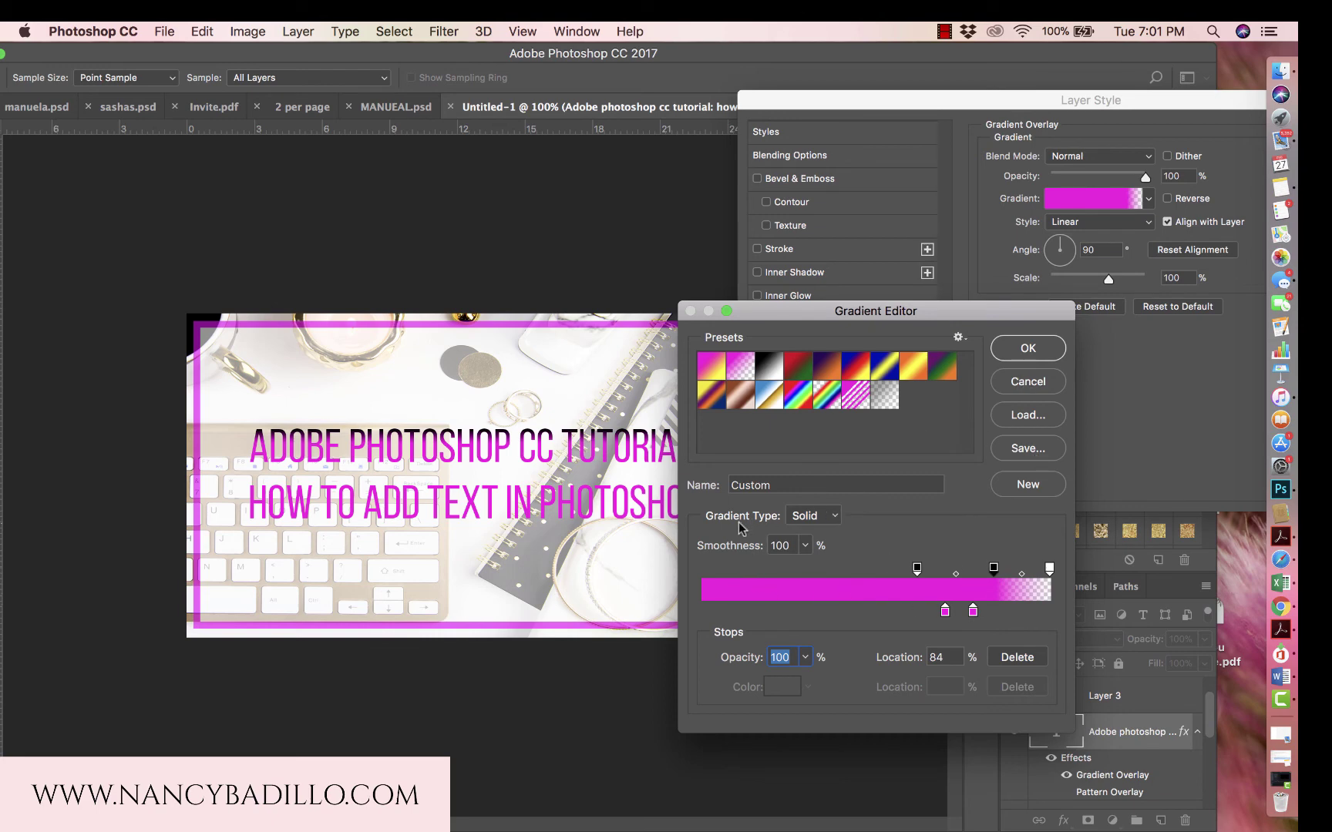
click(1027, 381)
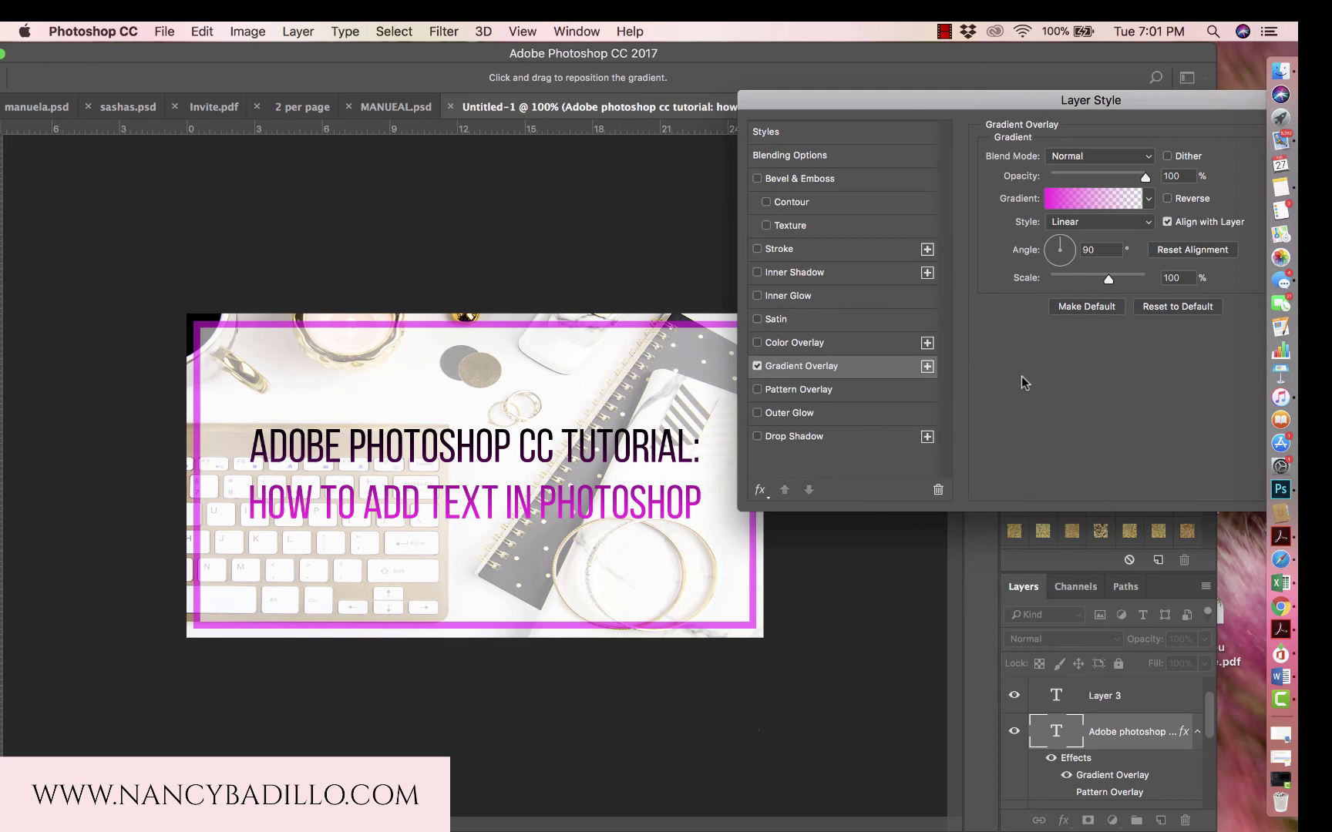
Turn off Gradient Overlay, try a near-black Normal Color Overlay, then turn it off.
click(757, 366)
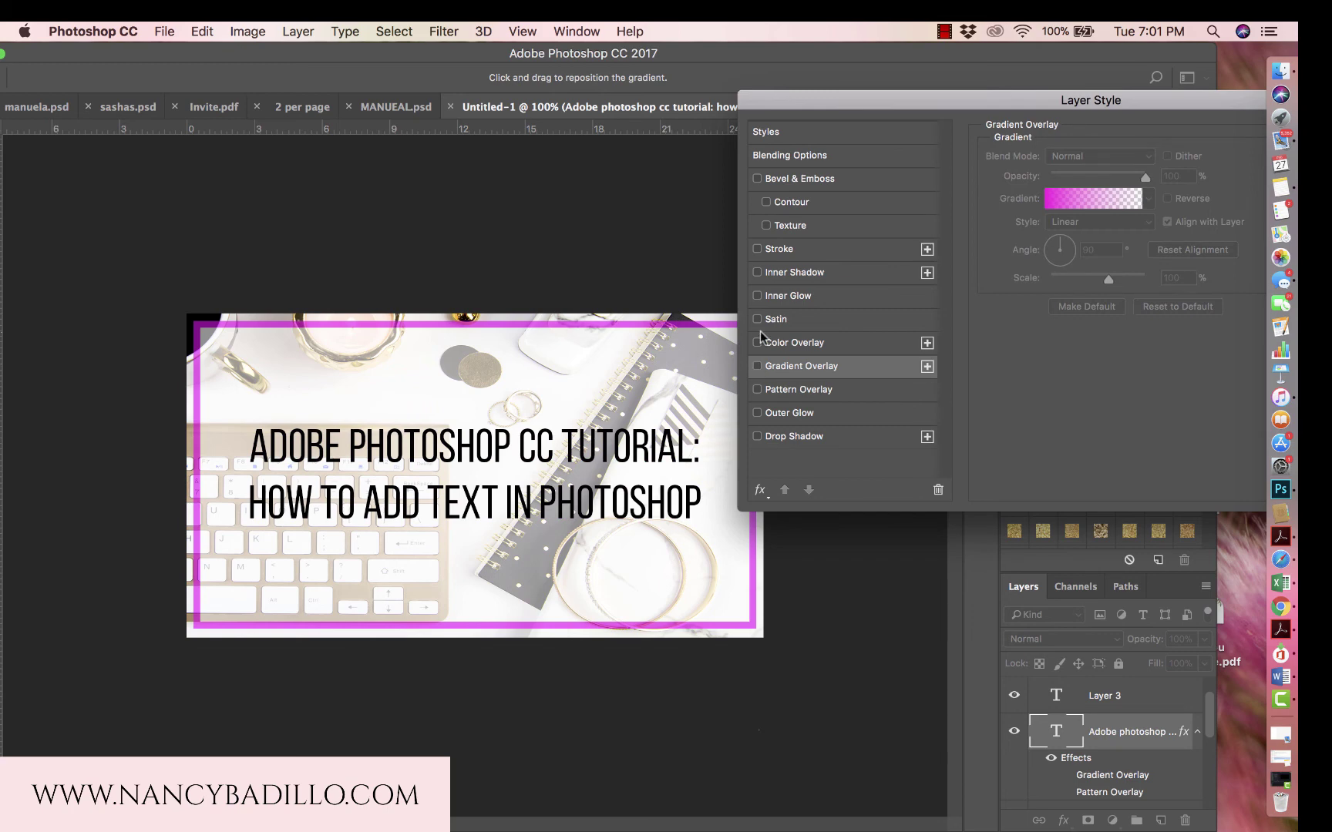
click(757, 343)
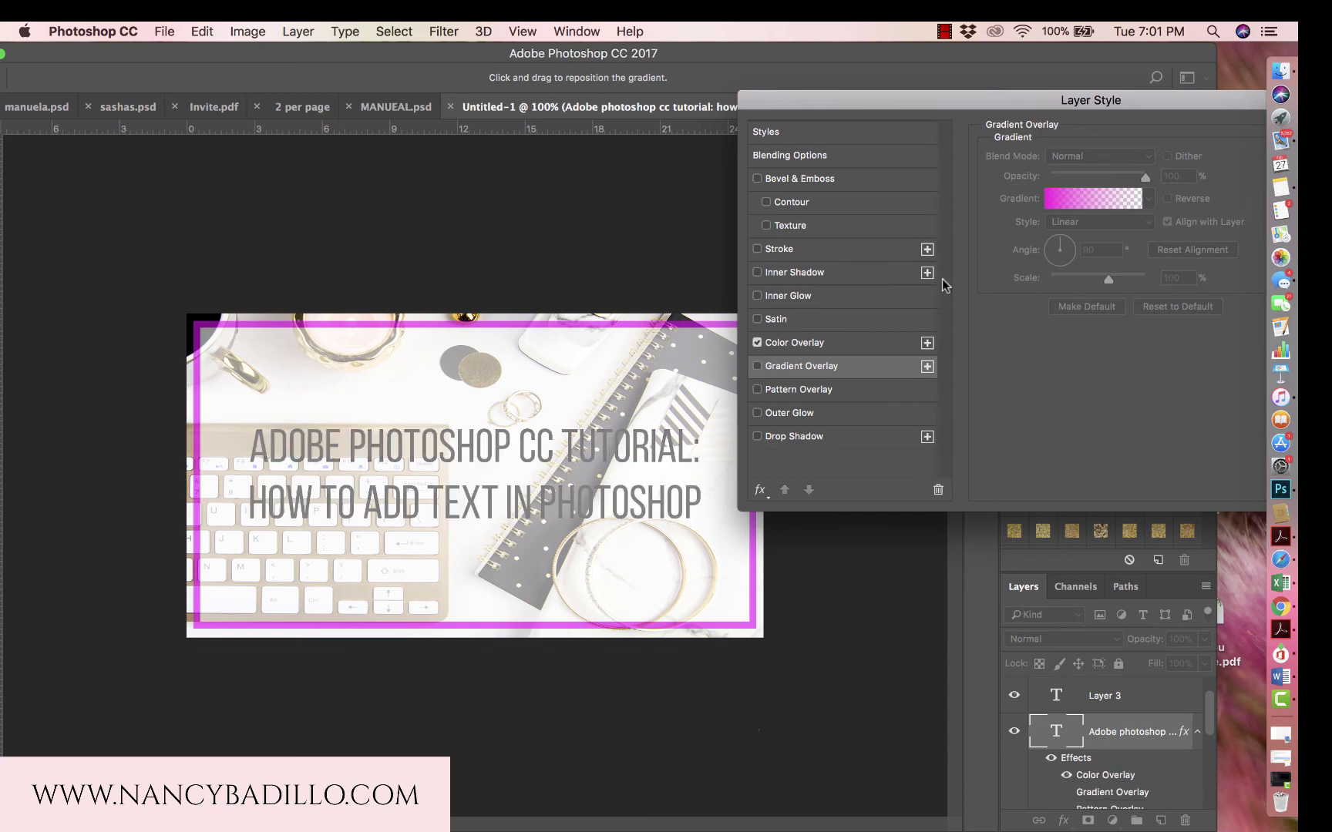
click(836, 340)
click(1154, 164)
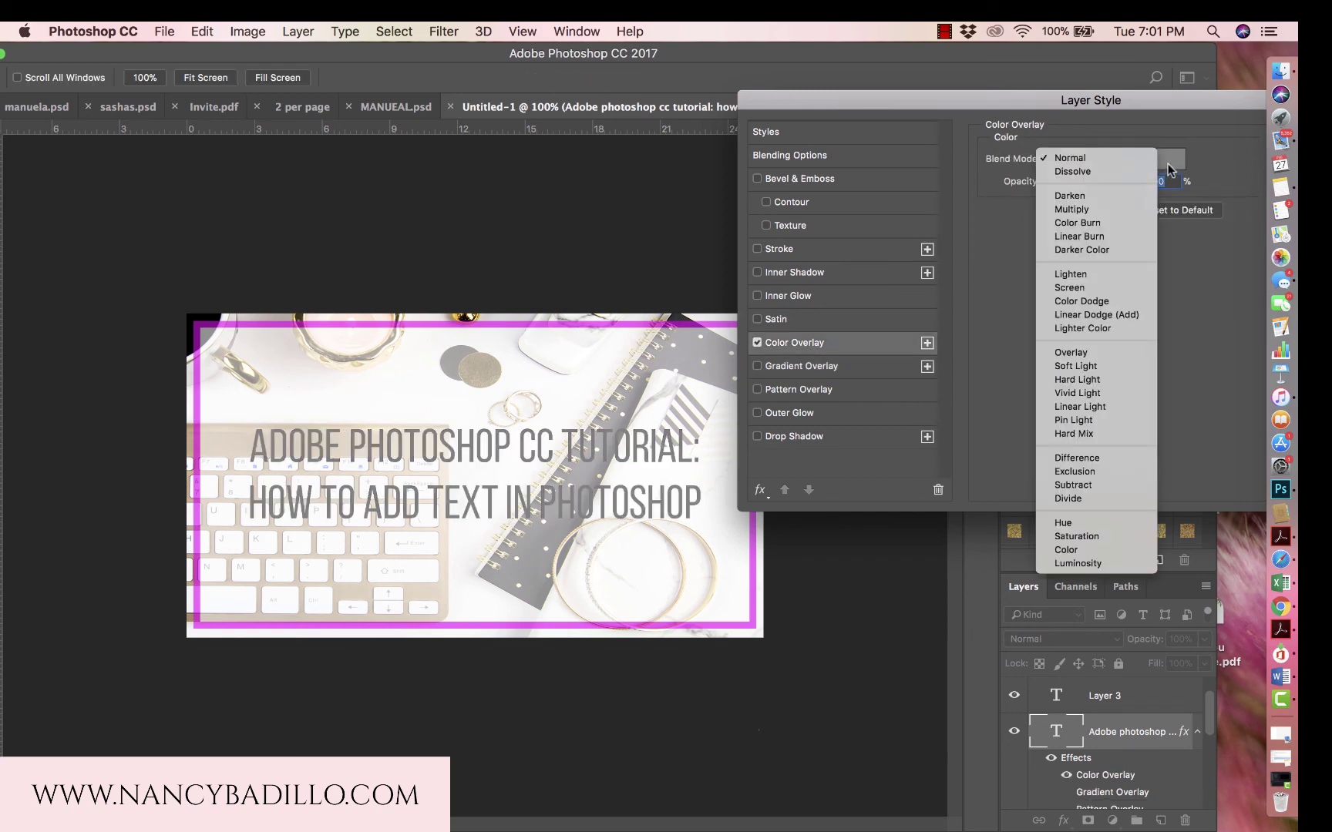
click(1166, 164)
click(1168, 163)
drag(845, 274, 680, 377)
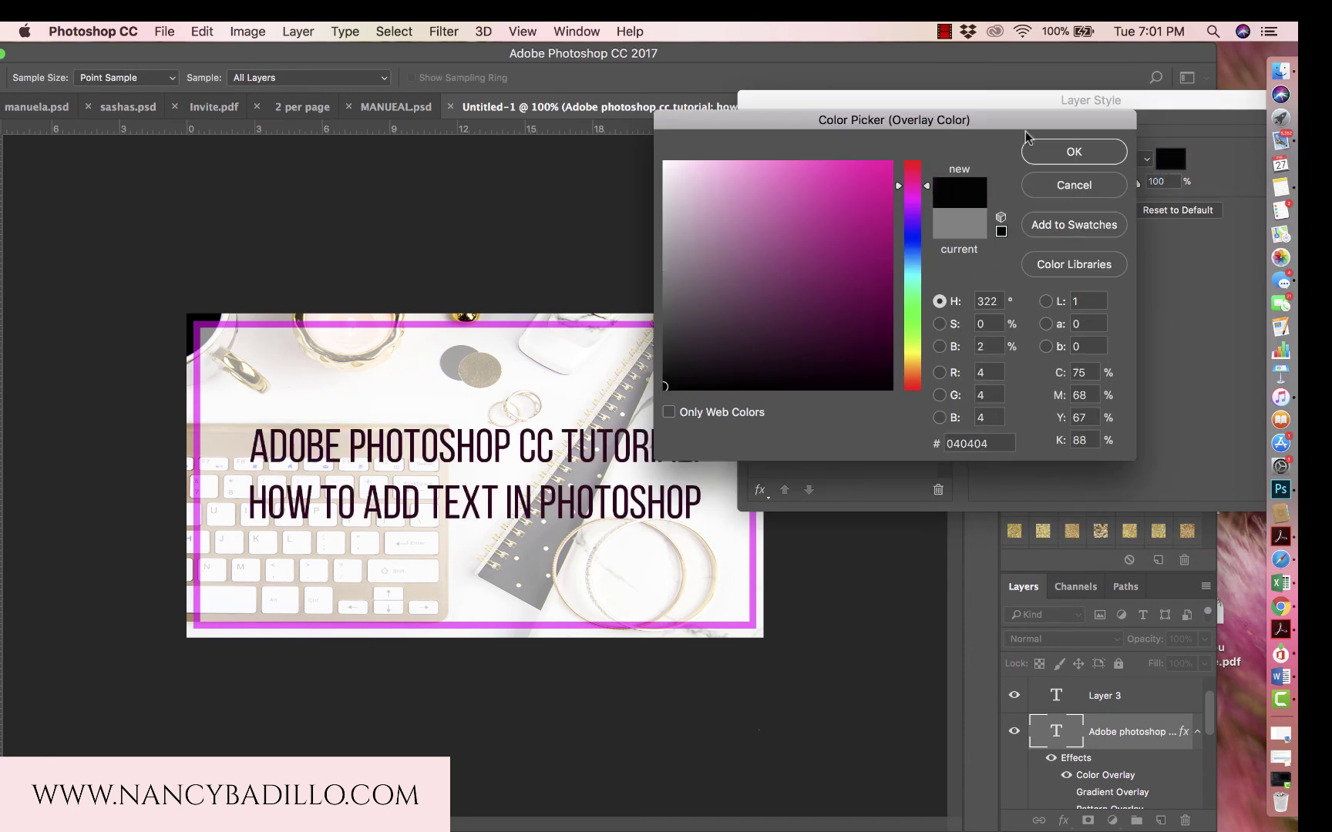
click(1077, 152)
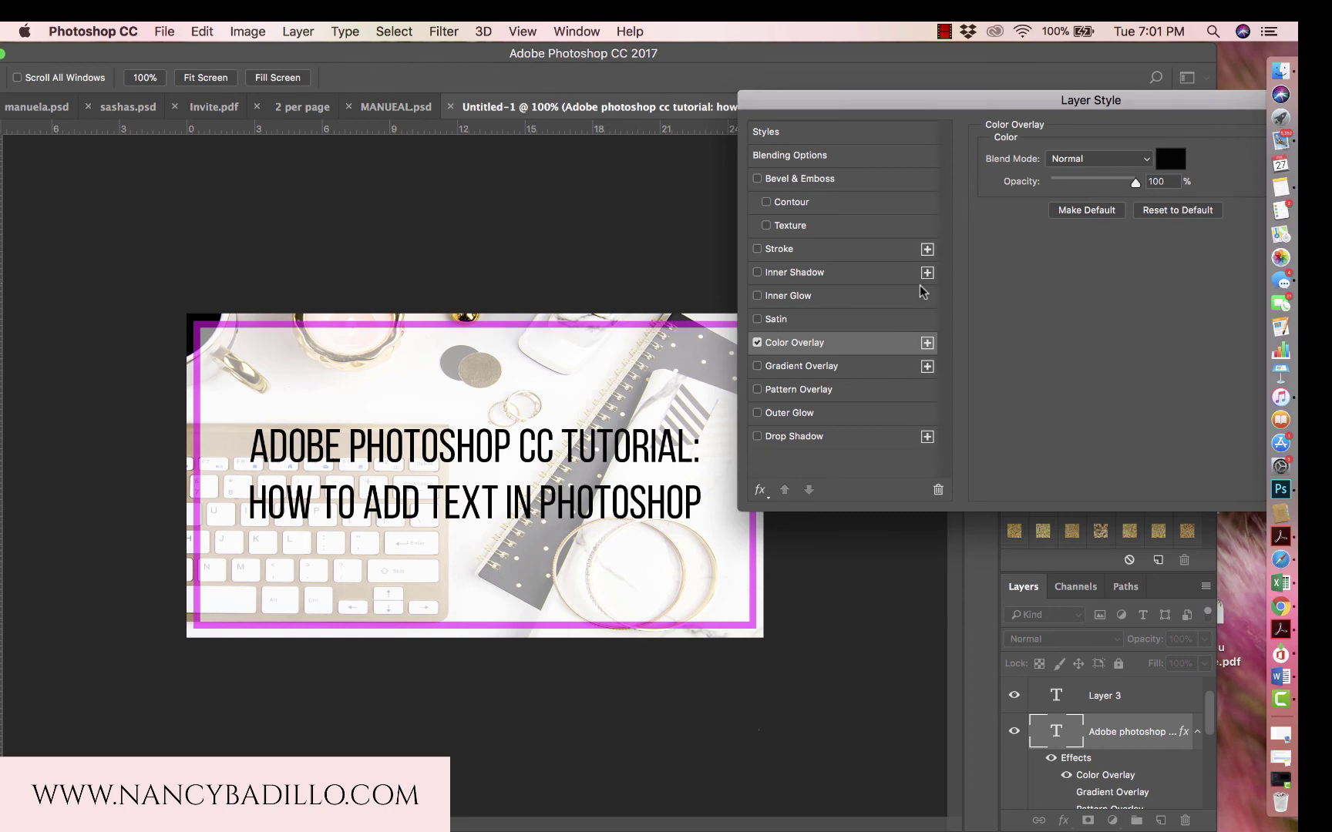
click(758, 339)
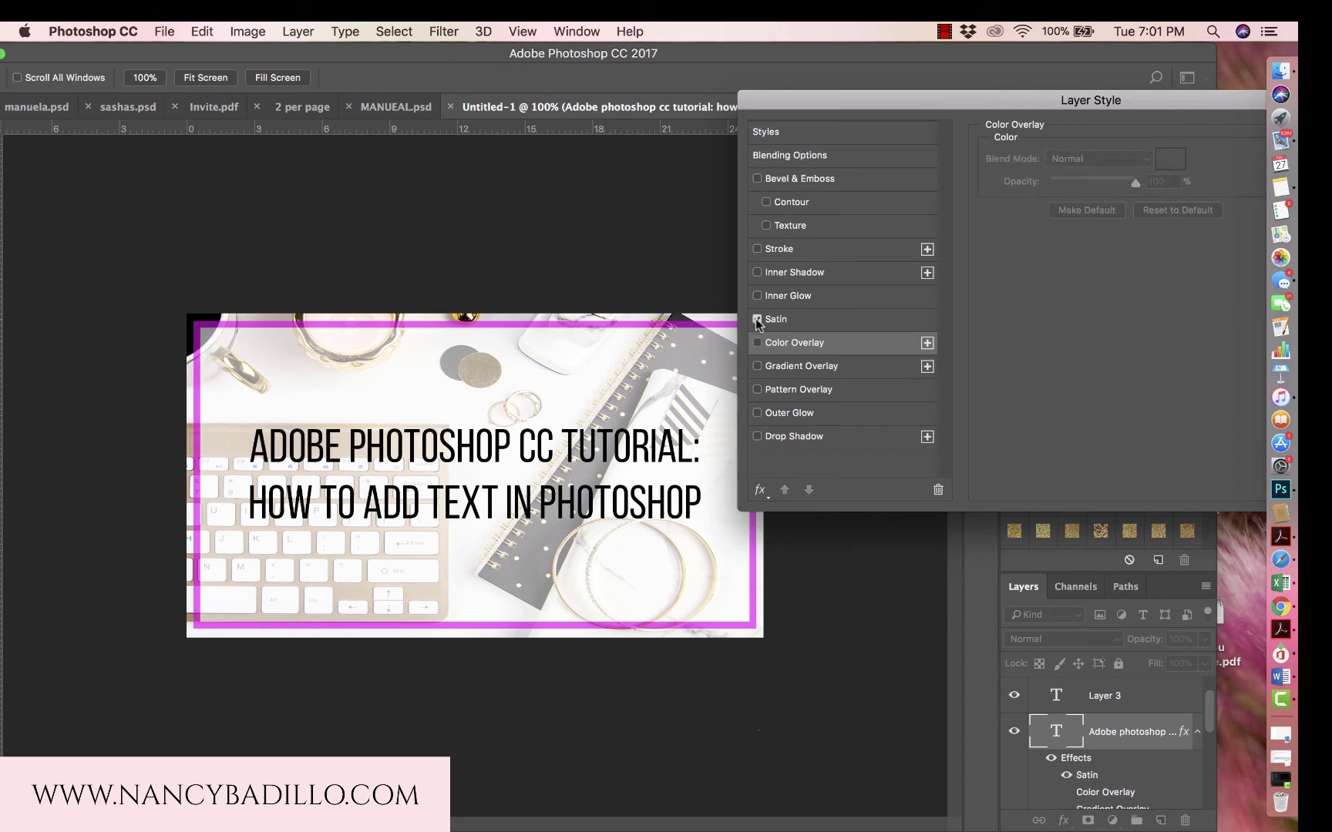
Try a Multiply Satin effect and an Inner Shadow on the title, then disable both.
click(799, 322)
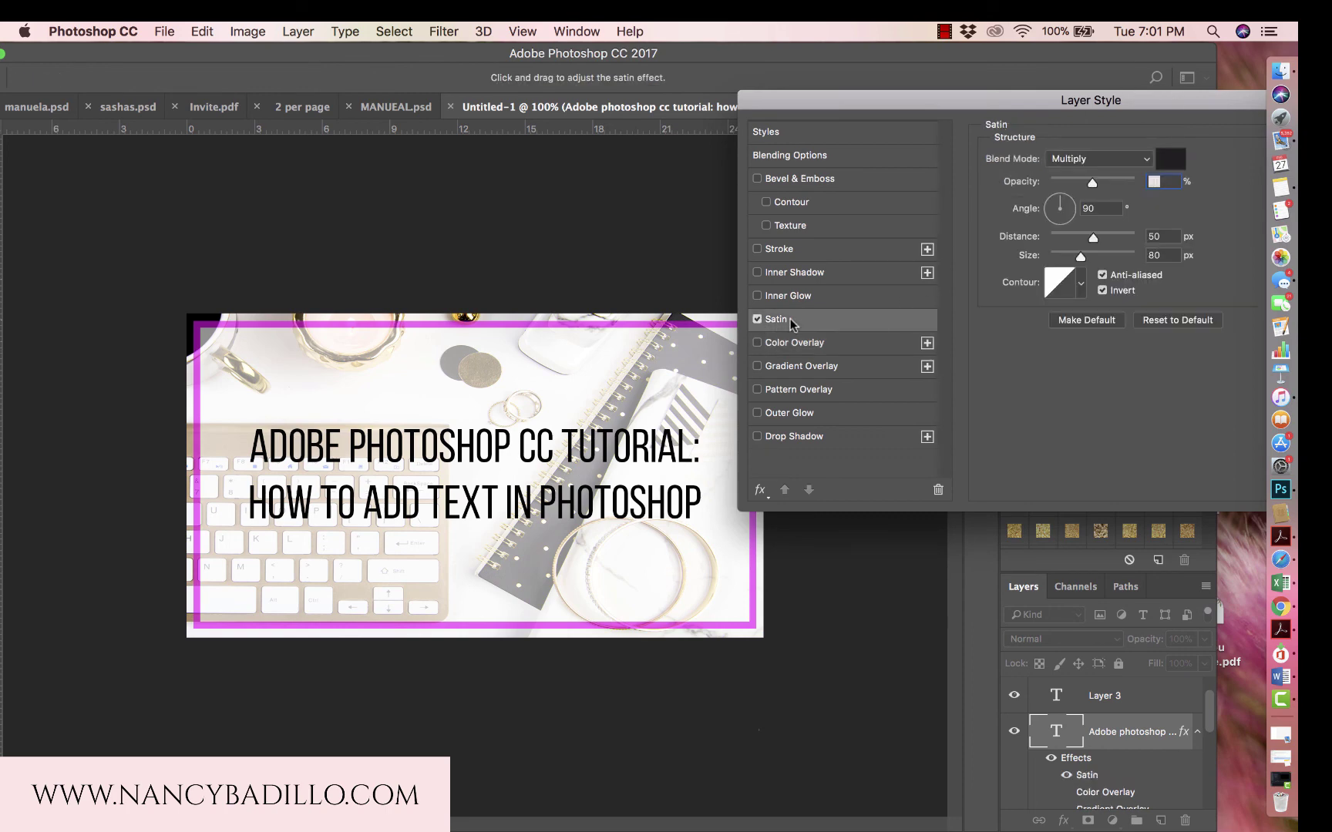
click(1148, 158)
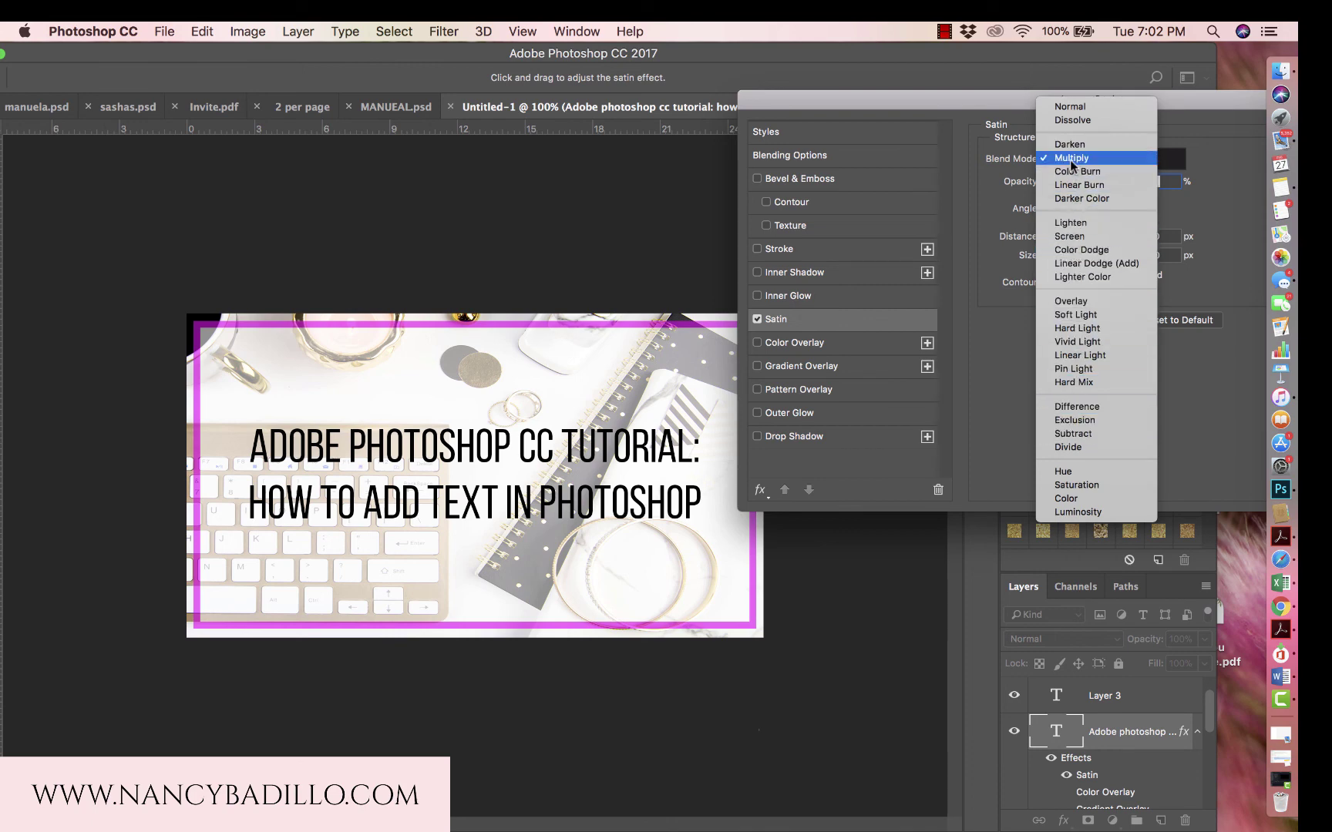
click(862, 322)
click(757, 319)
click(757, 273)
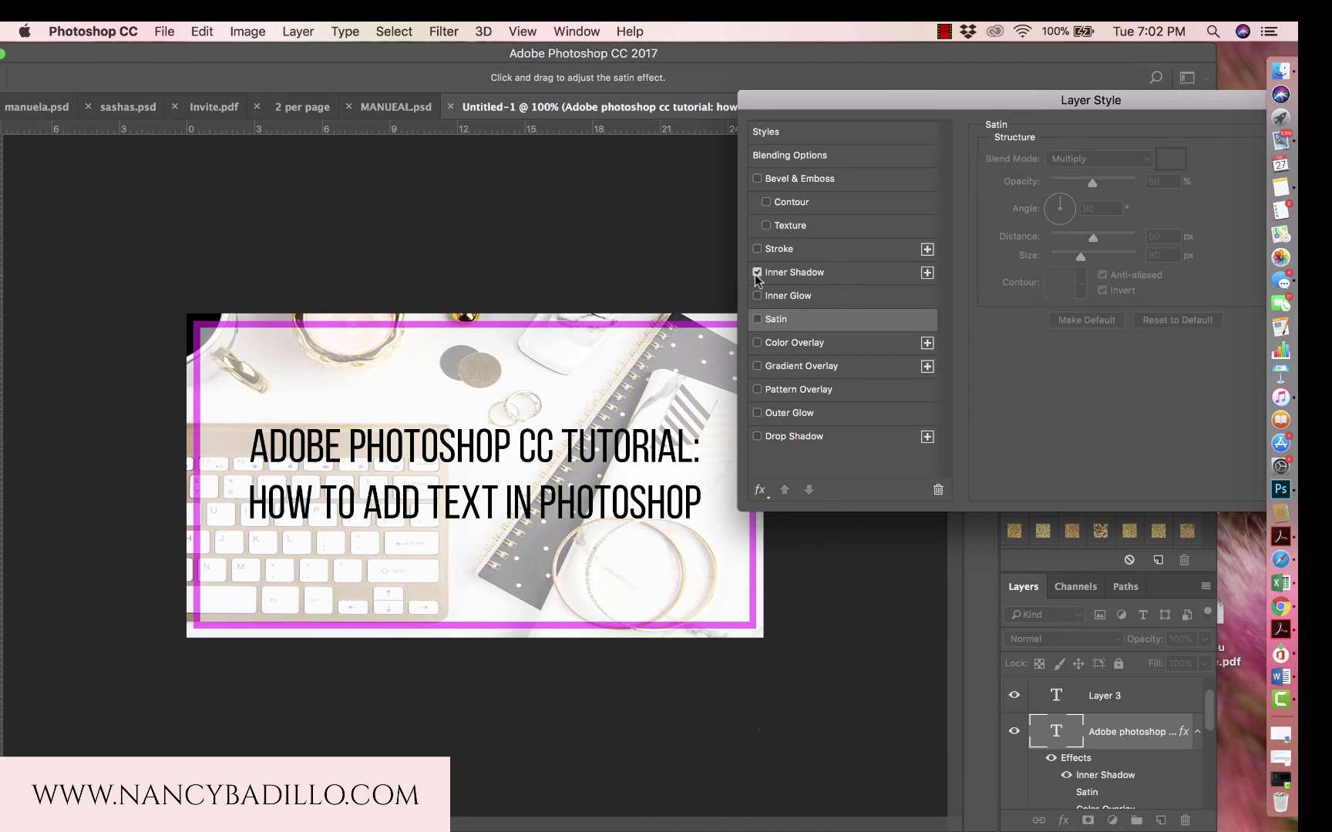
click(757, 273)
Try a gradient stroke on the title, remove it, and confirm the Layer Style with OK.
click(757, 249)
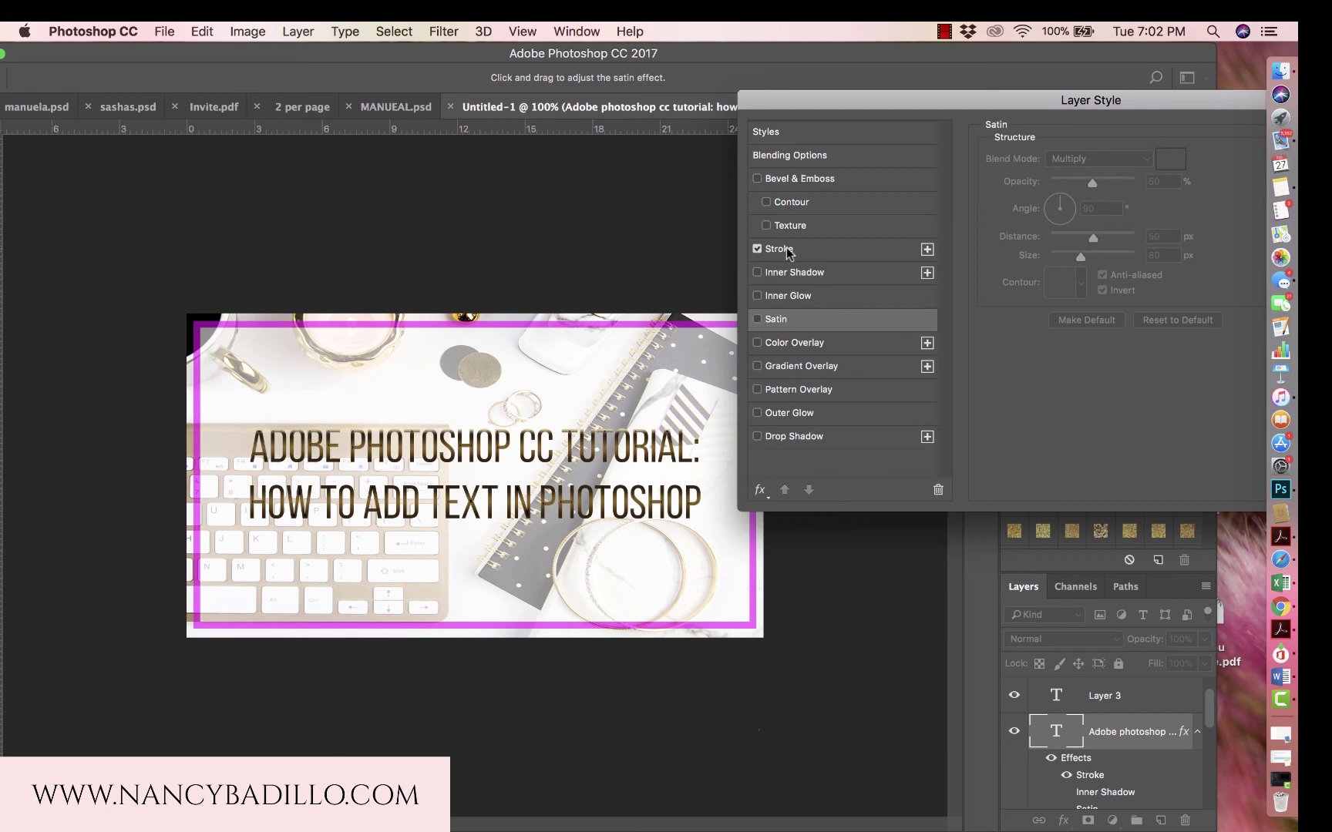
click(788, 251)
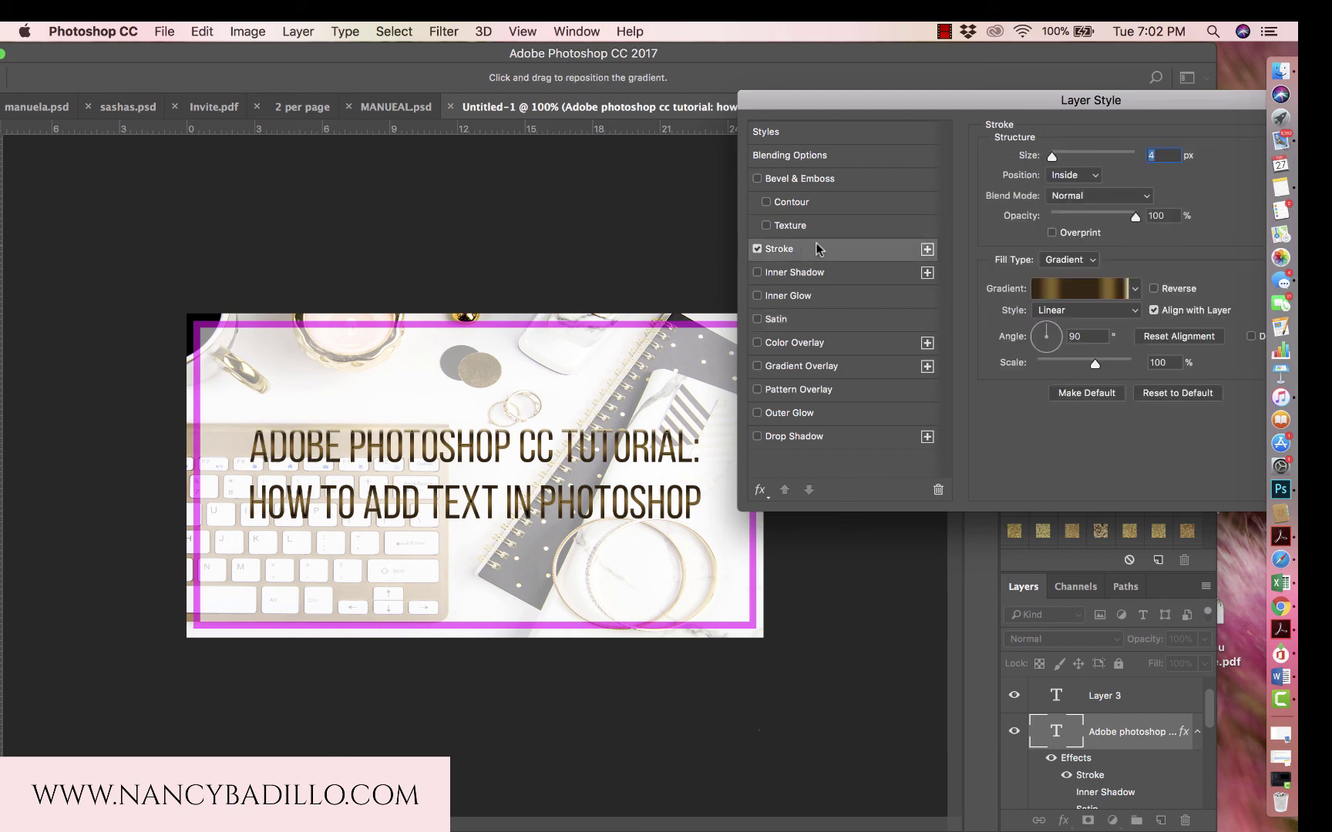
click(1134, 291)
click(1023, 325)
click(1052, 327)
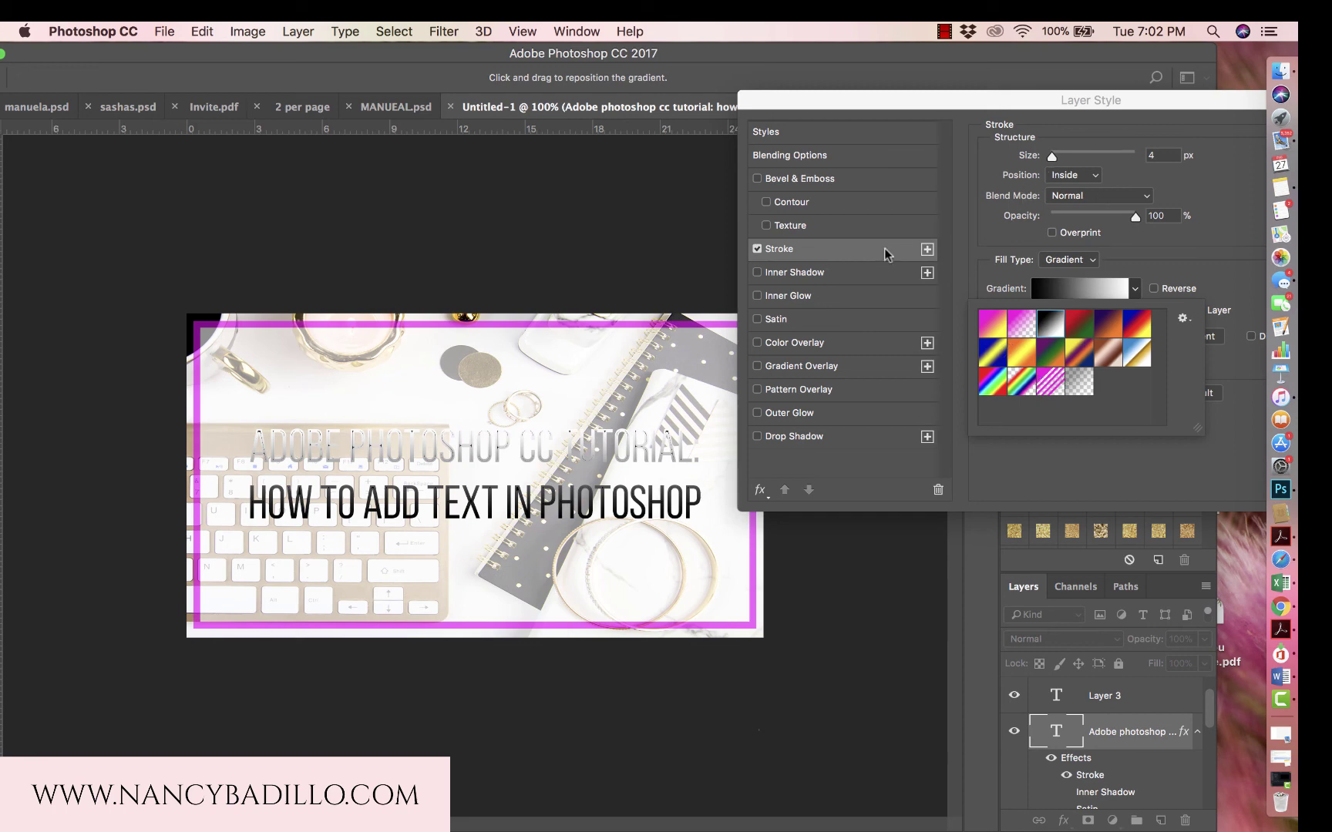
click(757, 249)
drag(953, 98, 793, 108)
click(1193, 141)
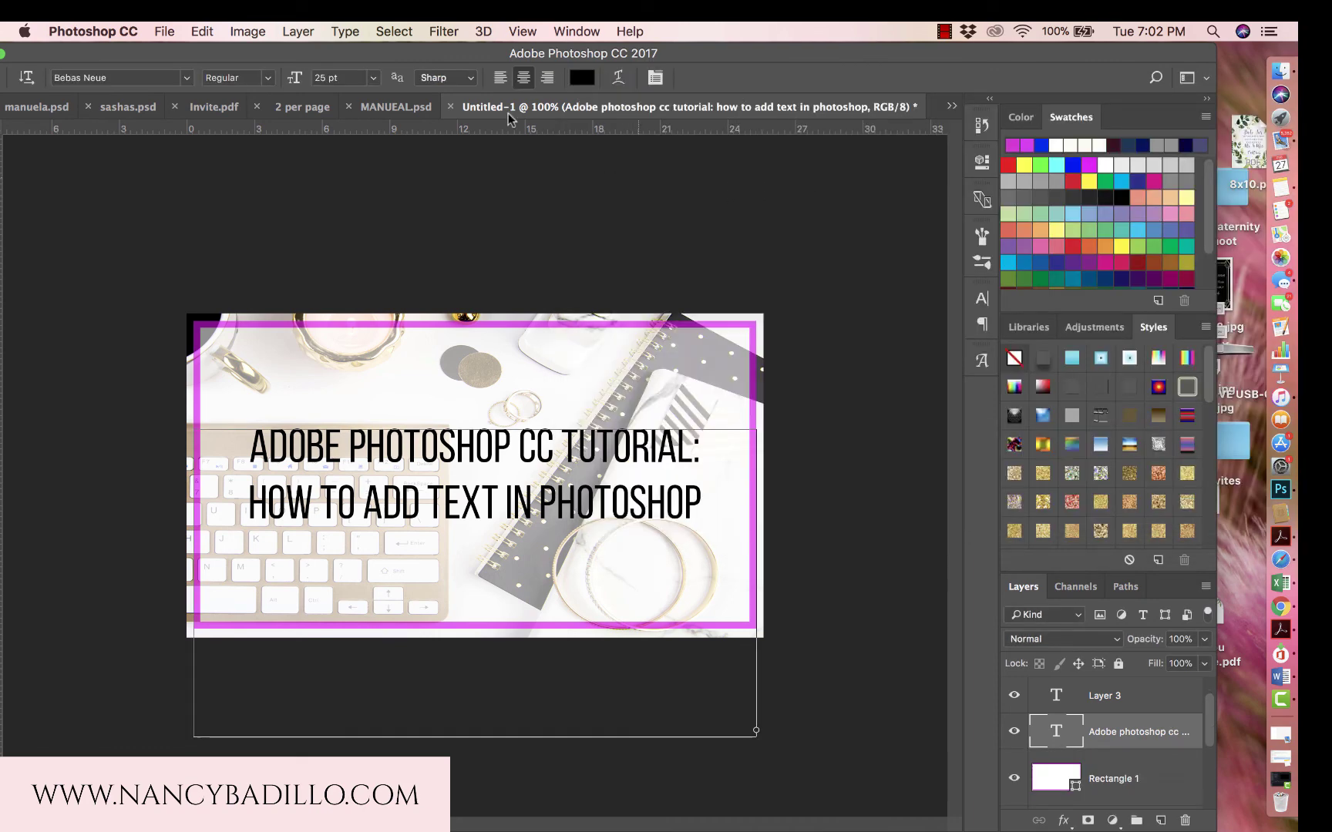
Maximize the Photoshop window to full screen and select the Rectangle 1 layer.
click(338, 261)
drag(257, 60, 486, 64)
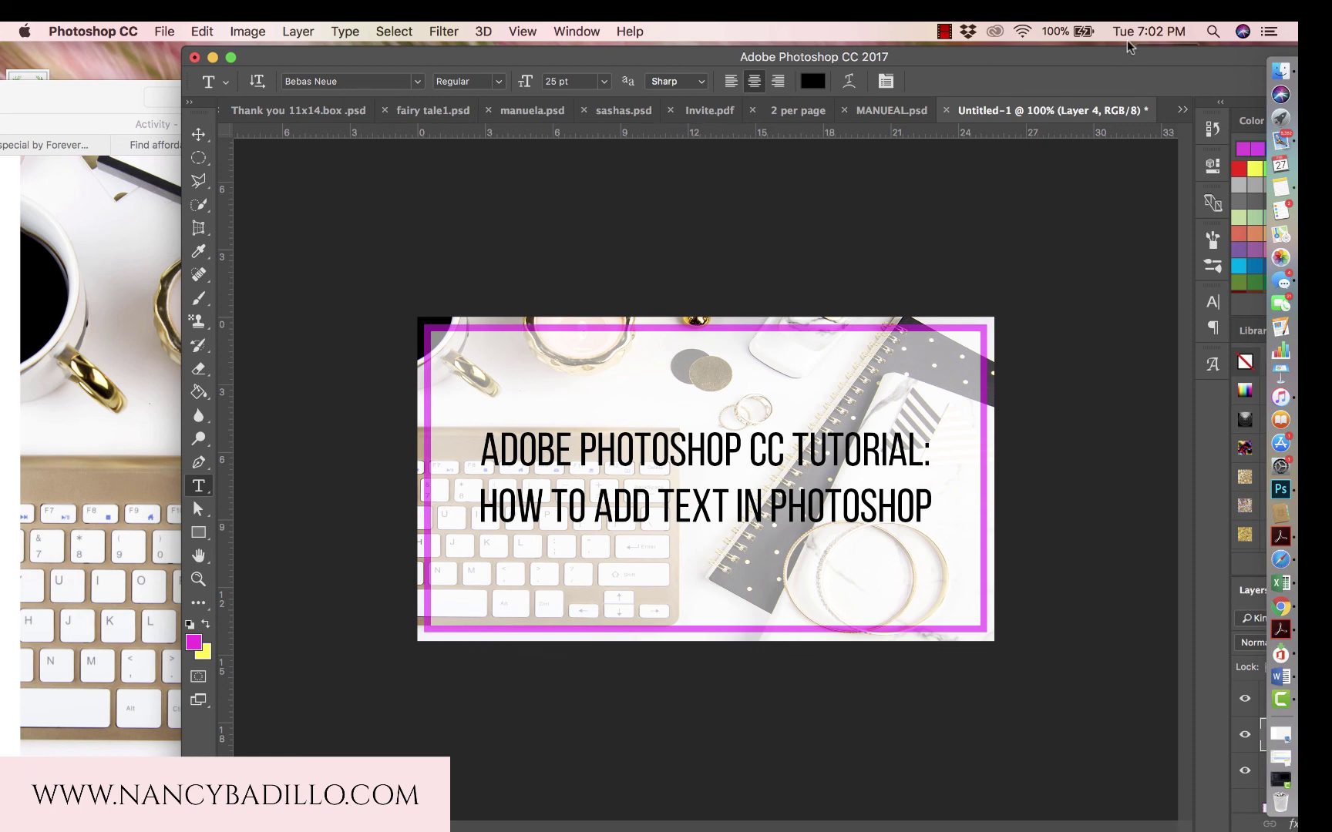
double_click(1123, 61)
scroll(1146, 758, up, 3)
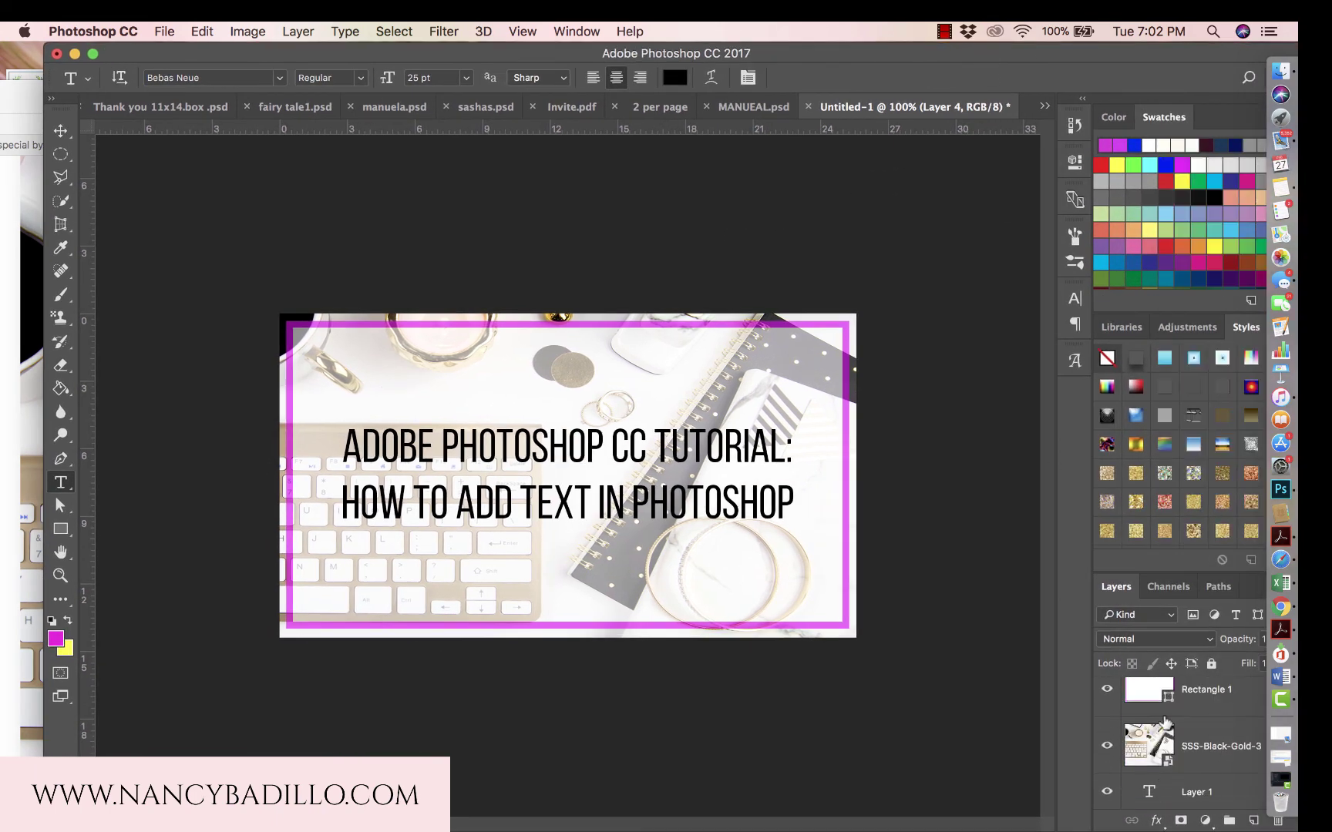
click(1207, 706)
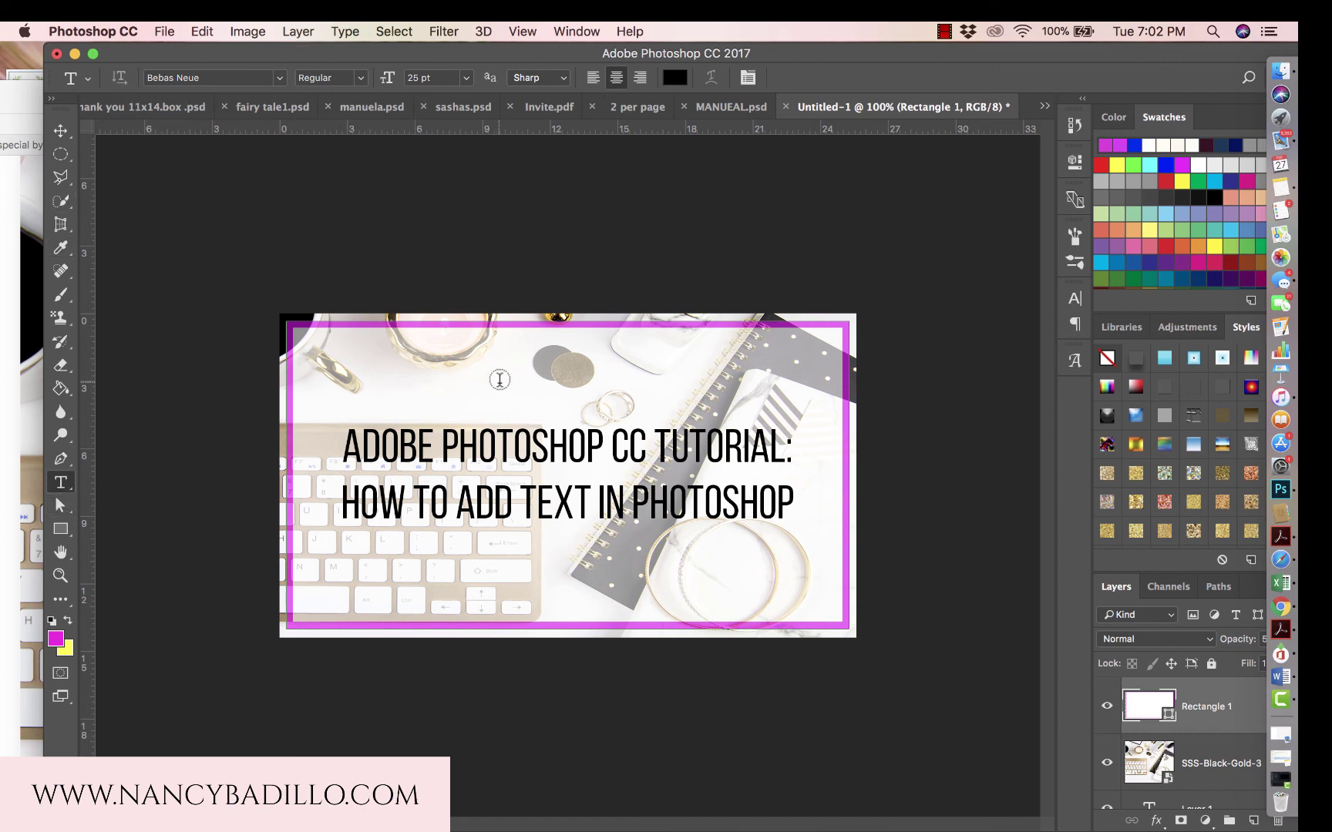
Type the author's first name in a new text box near the frame's top.
click(599, 380)
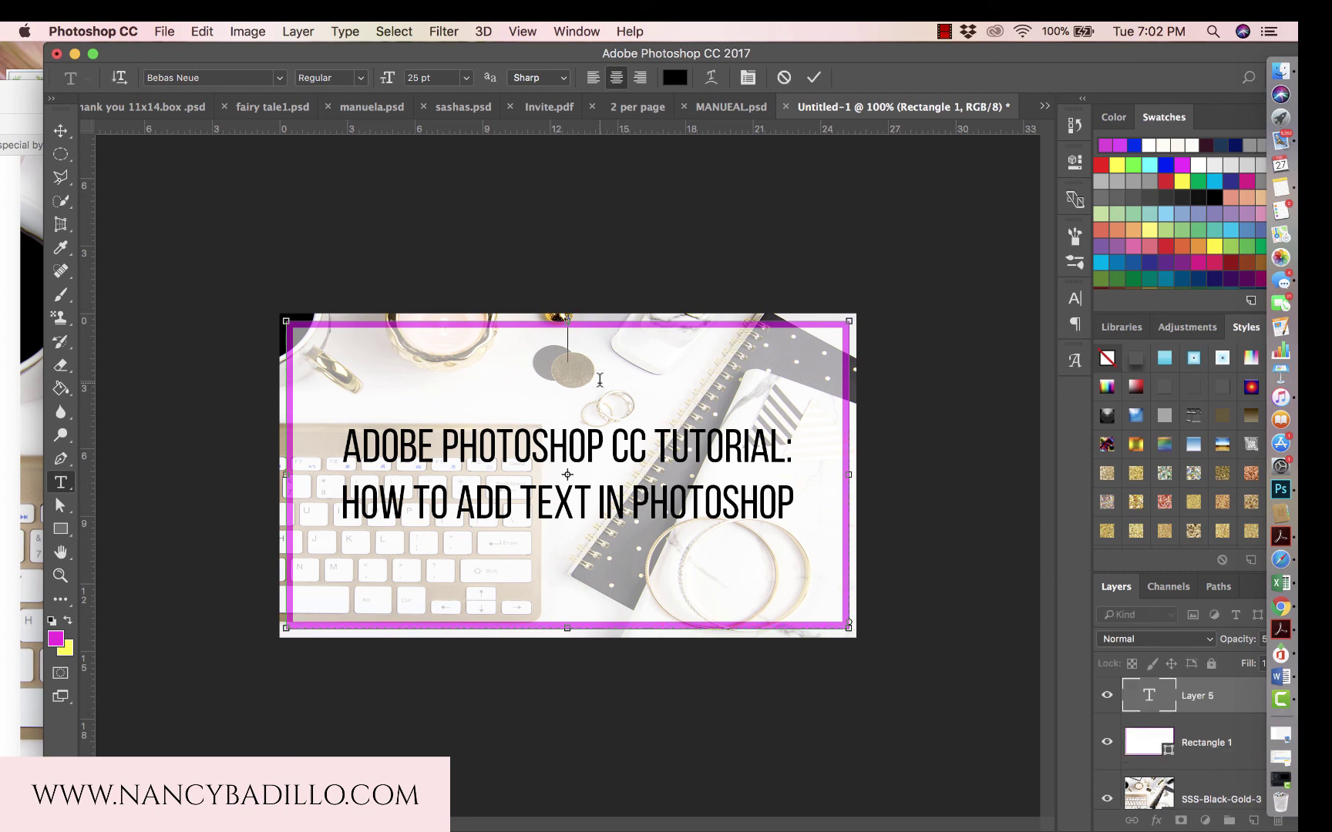
text(NANCY)
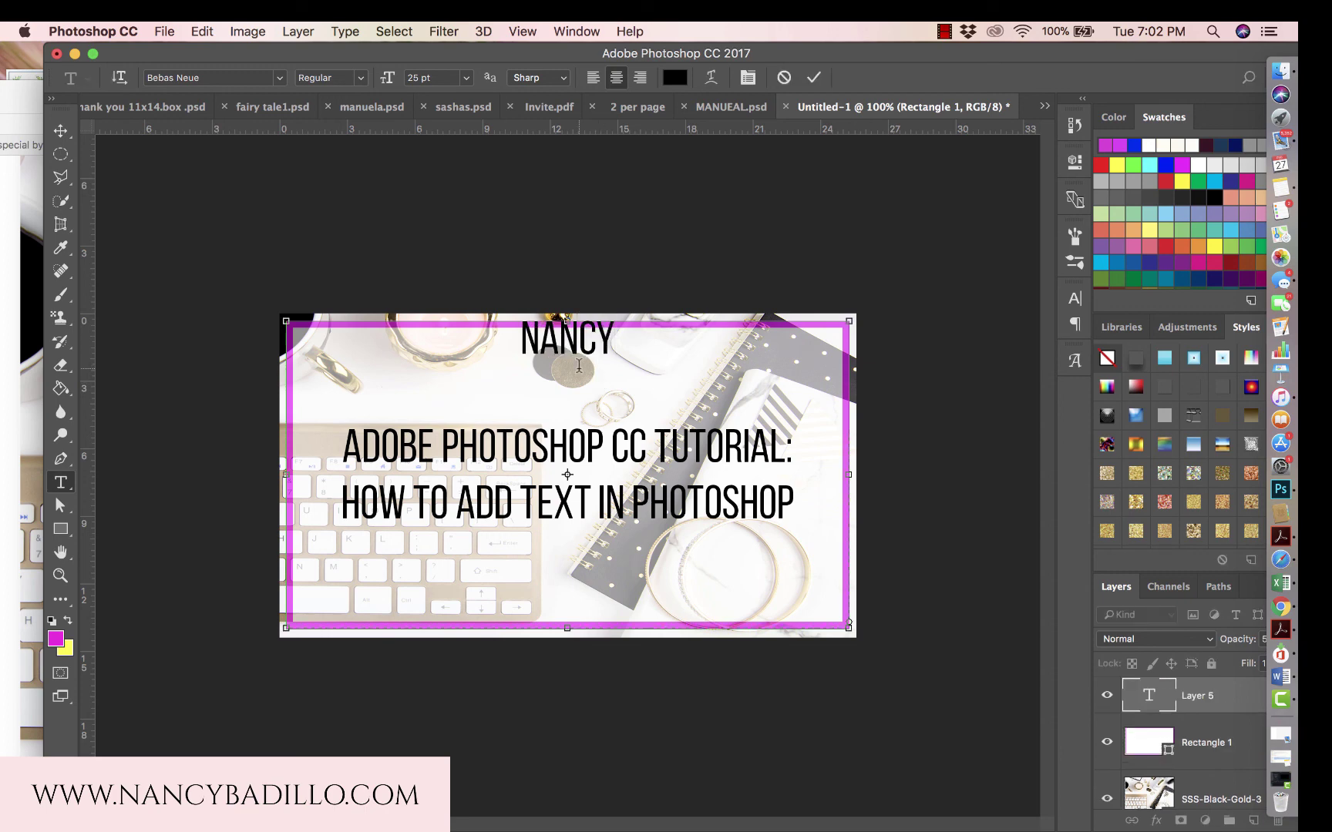
click(814, 77)
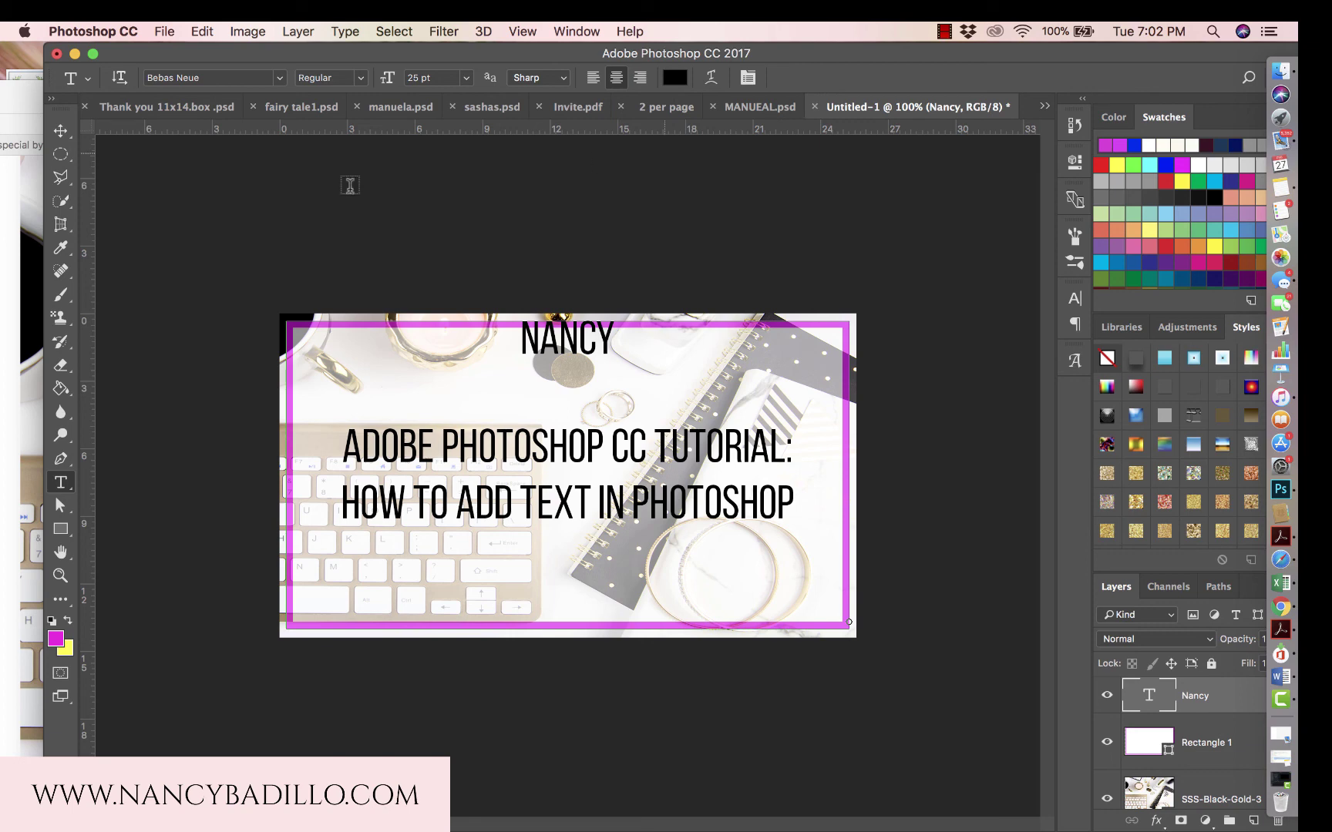
Move the name text just above the title, then hide its layer.
click(61, 131)
drag(582, 356, 605, 378)
click(719, 229)
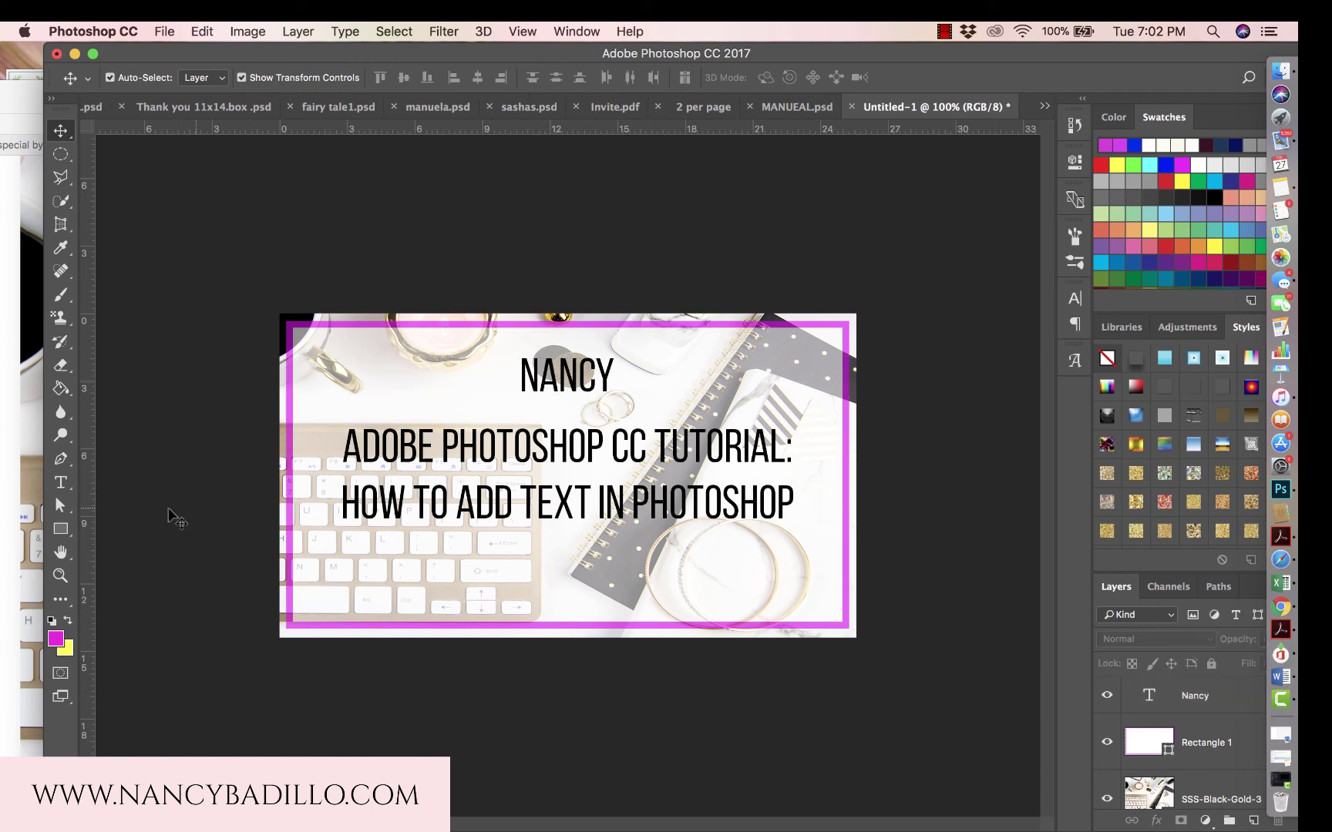
click(60, 482)
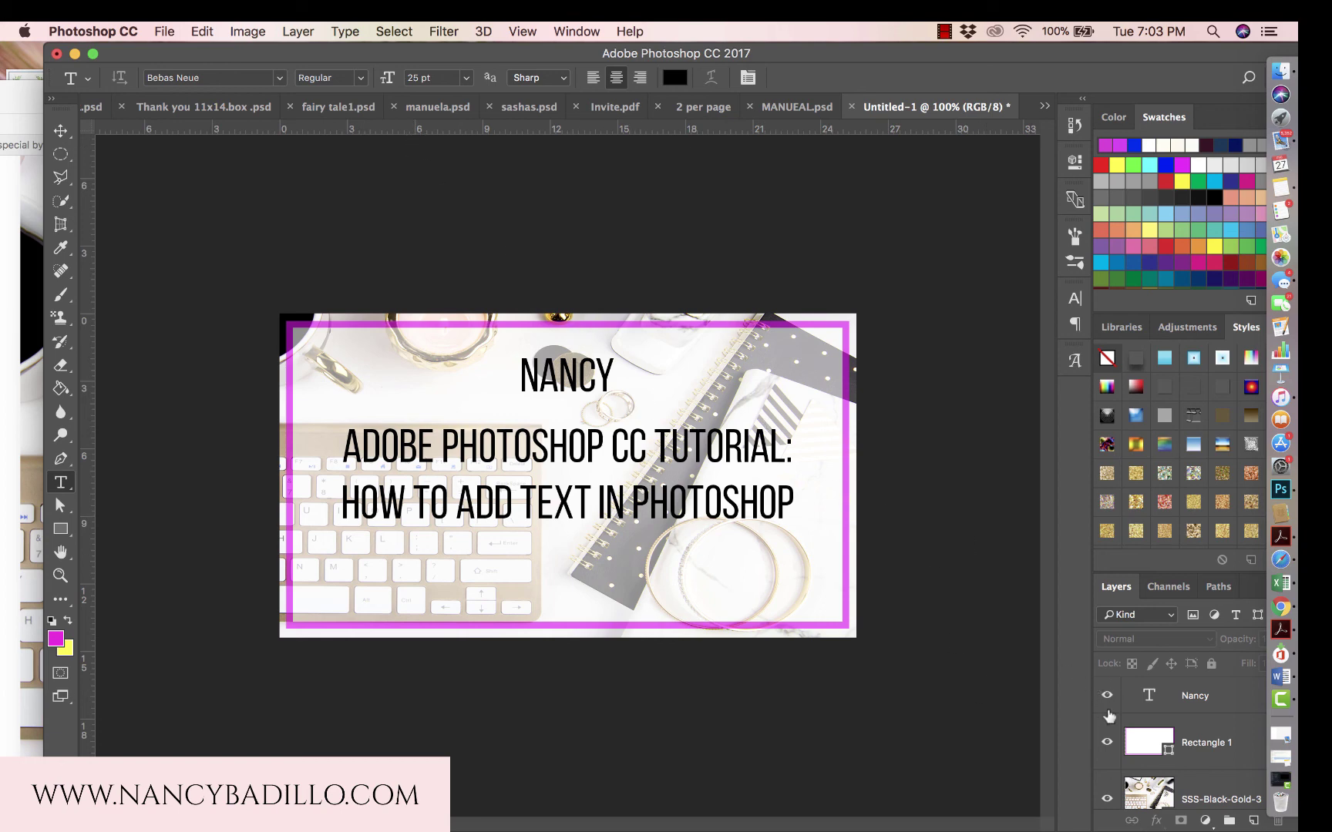
click(1107, 697)
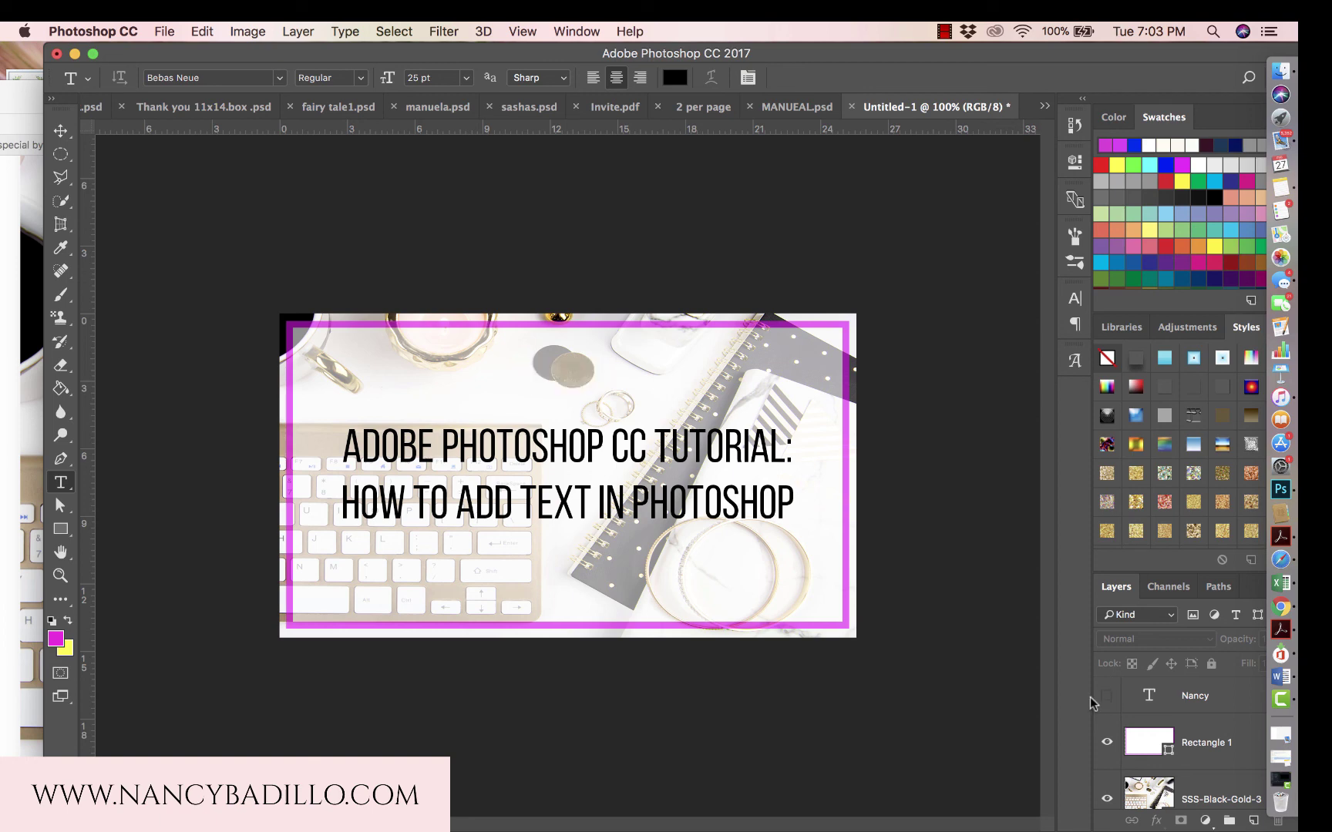